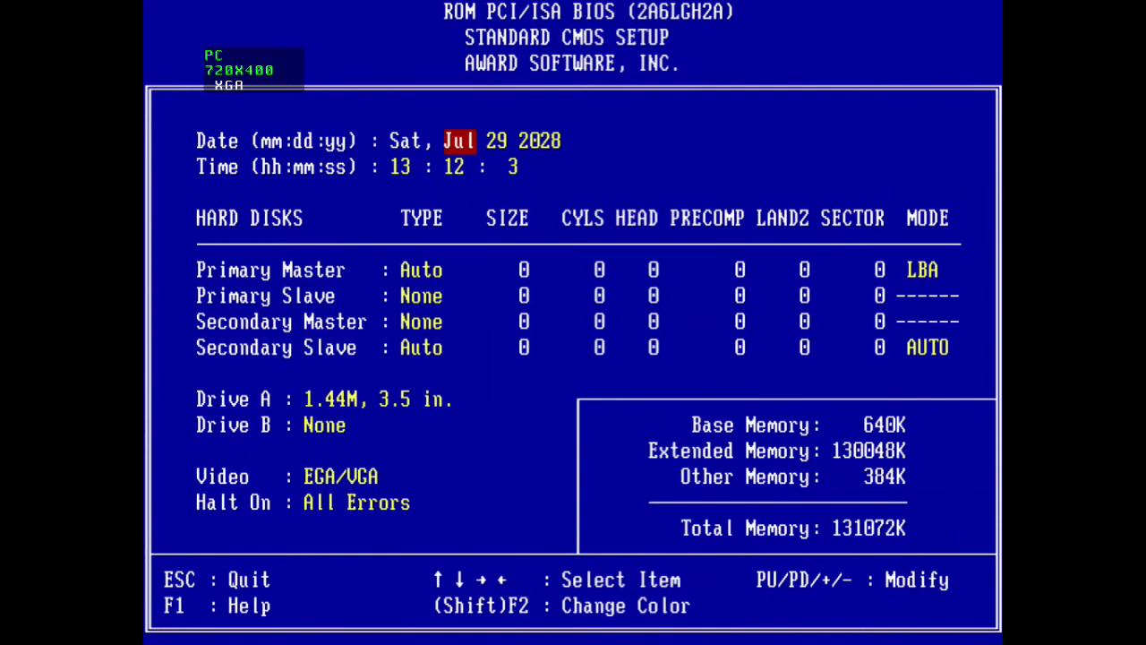
Step: Review the BIOS Features Setup and Chipset Features Setup pages
key(Escape)
key(Down)
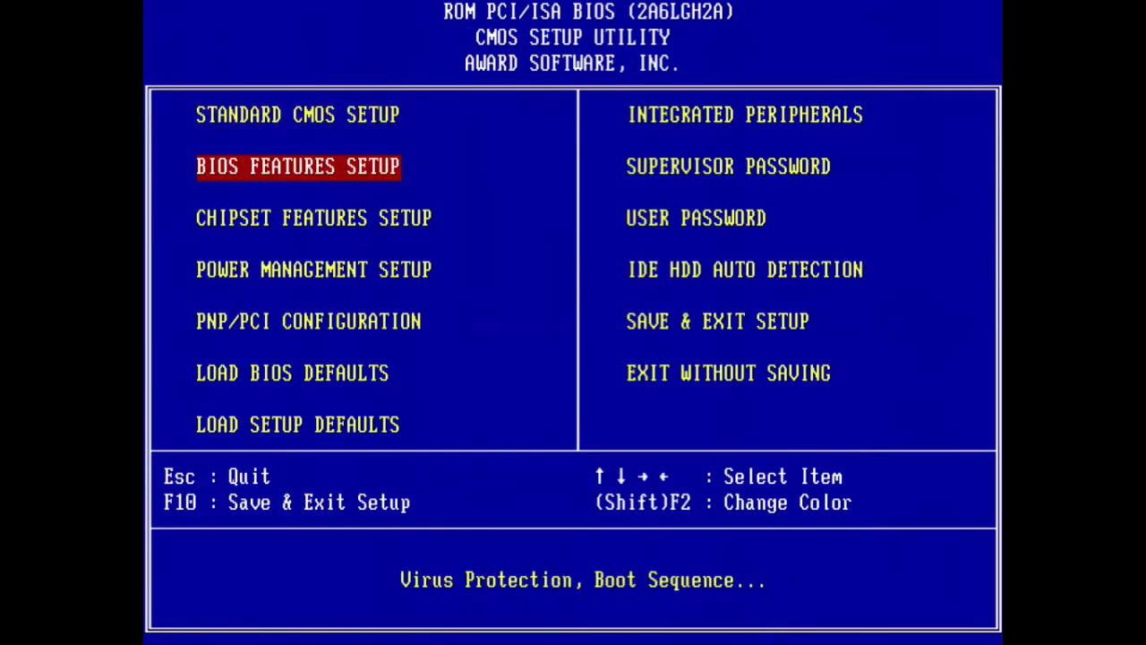
key(Return)
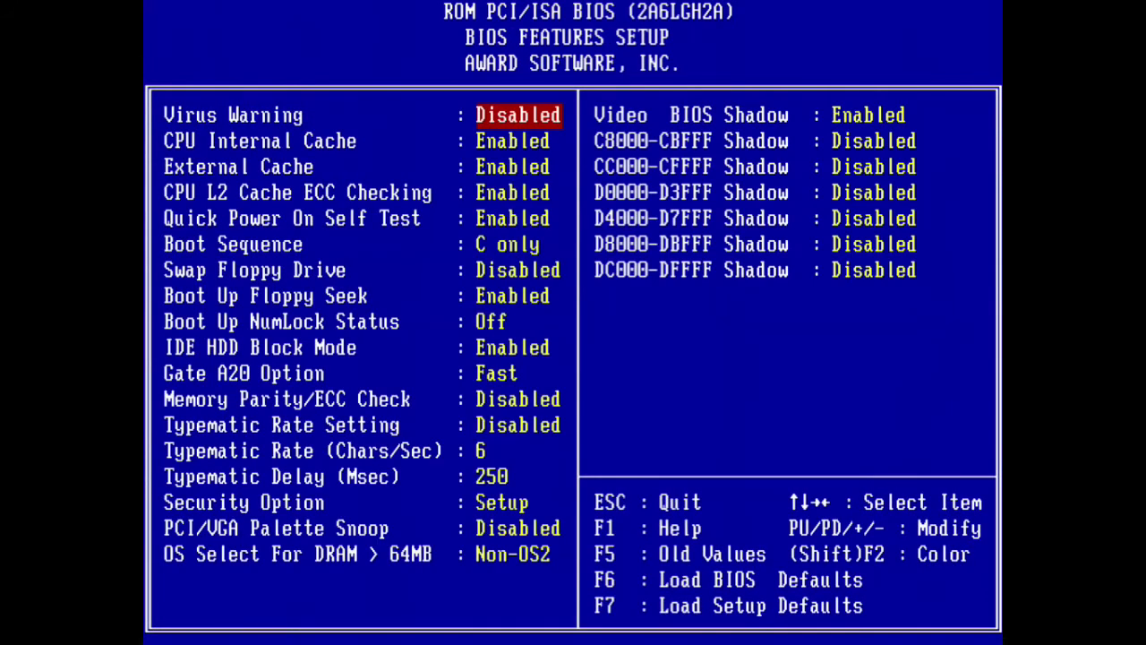
key(Escape)
key(Down)
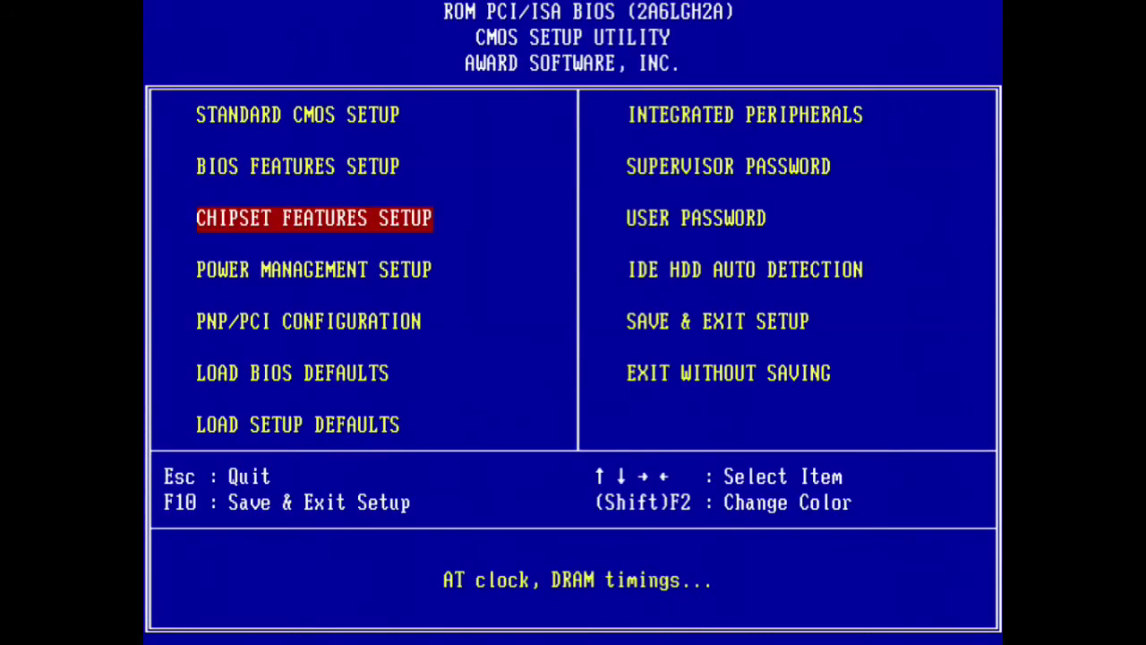
key(Return)
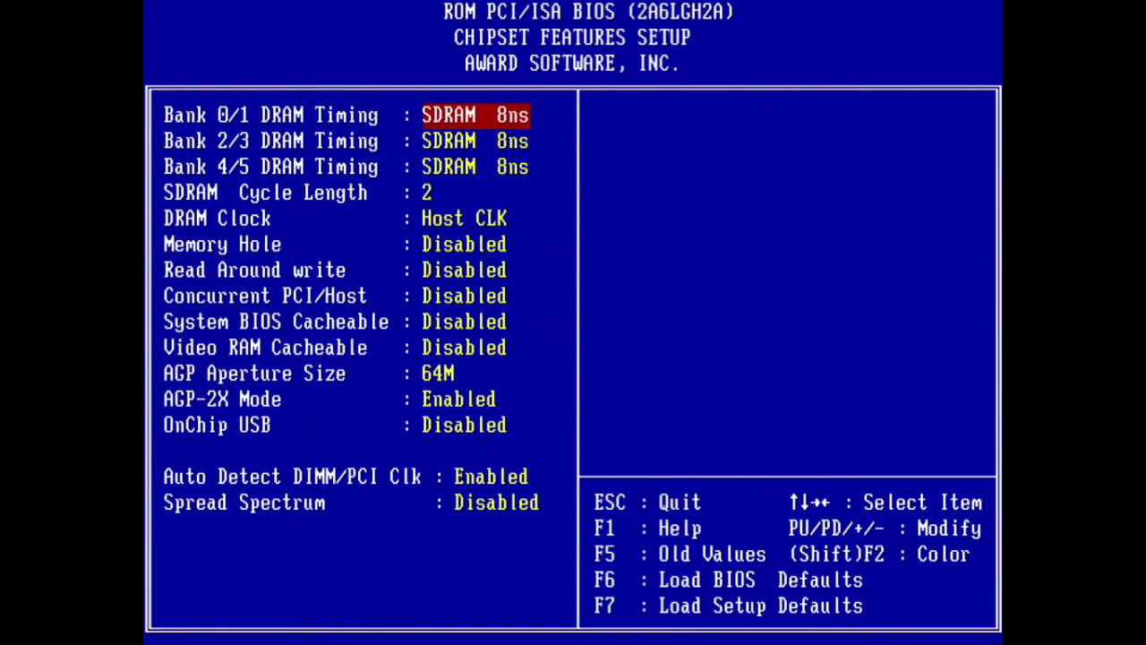
key(Escape)
Step: Review the Power Management Setup and PNP/PCI Configuration pages
key(Down)
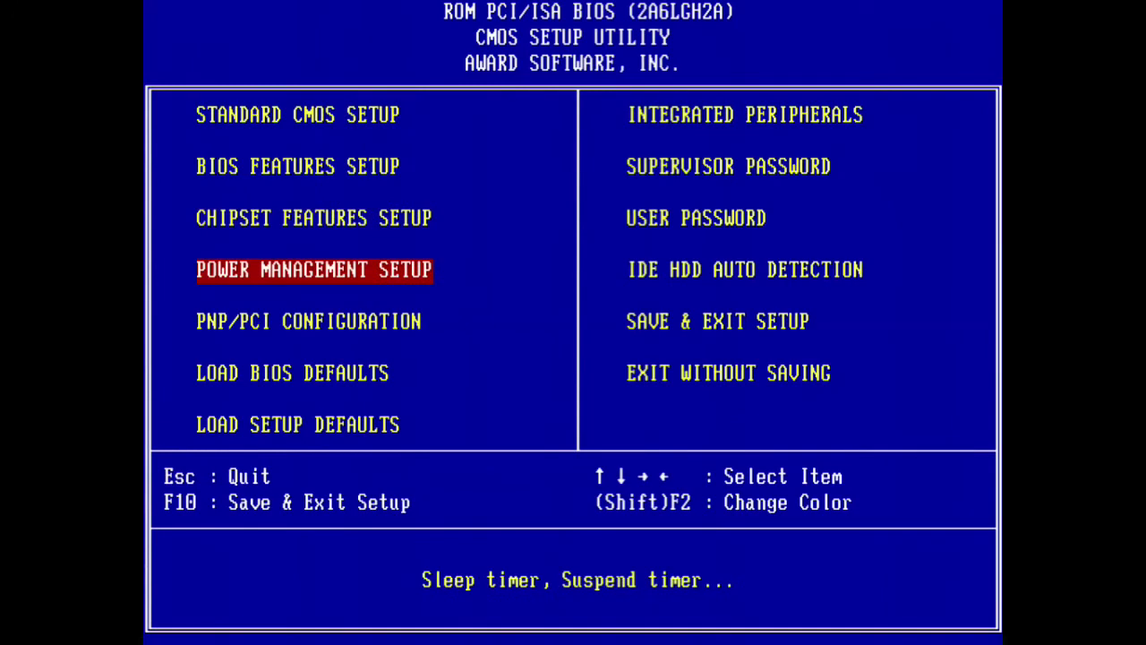
key(Return)
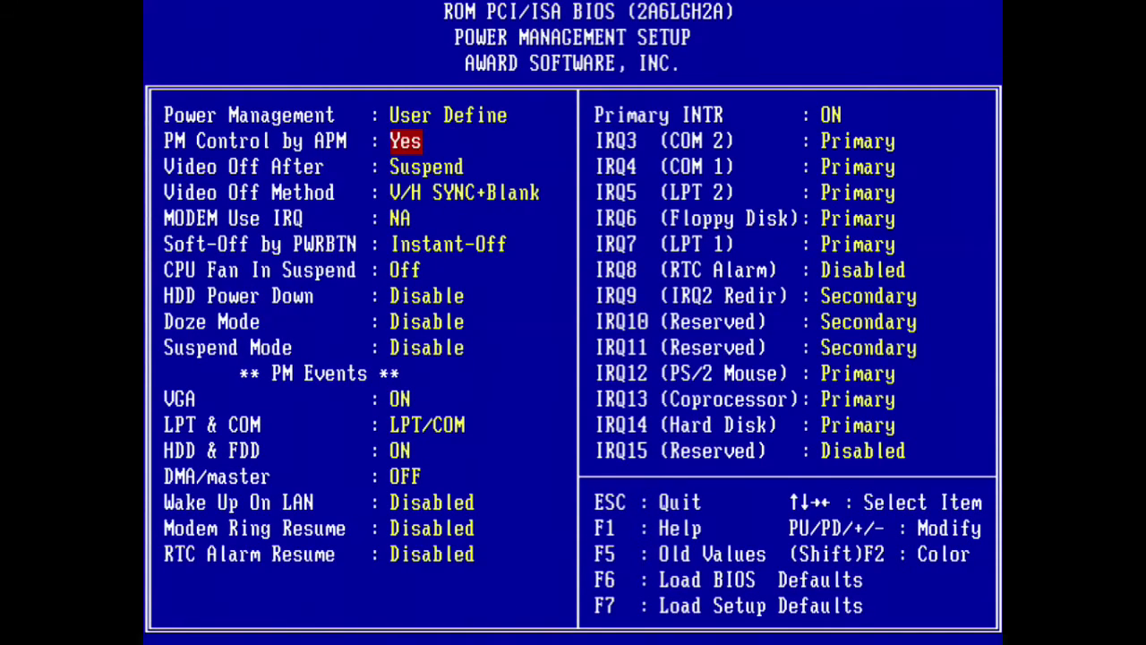
key(Escape)
key(Down)
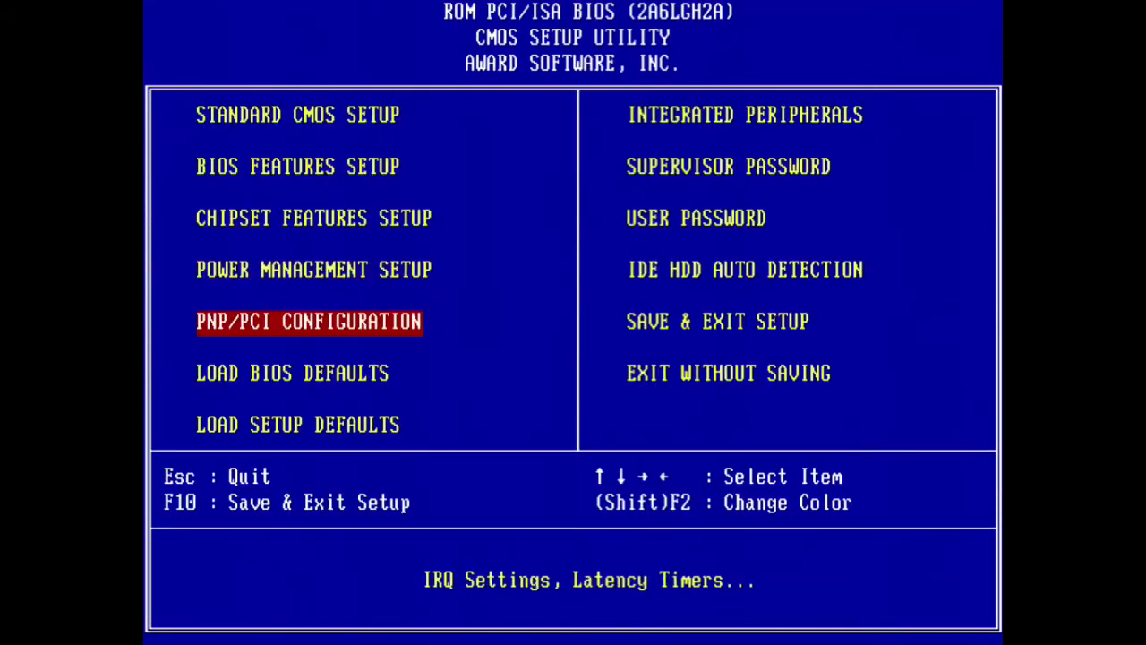
key(Return)
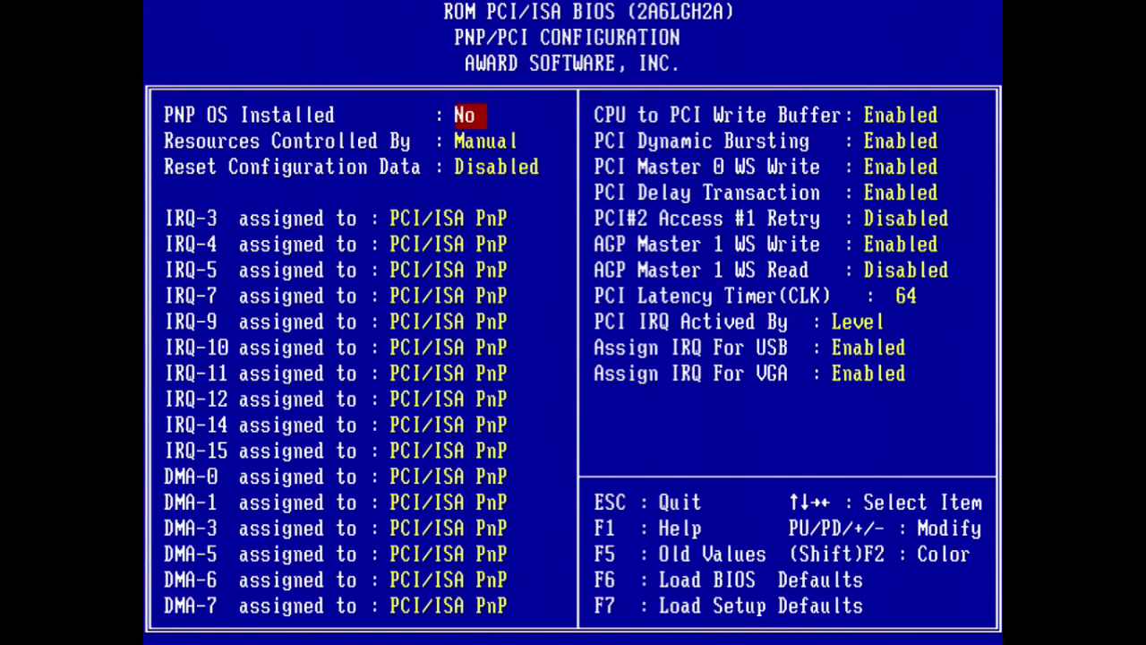
key(Escape)
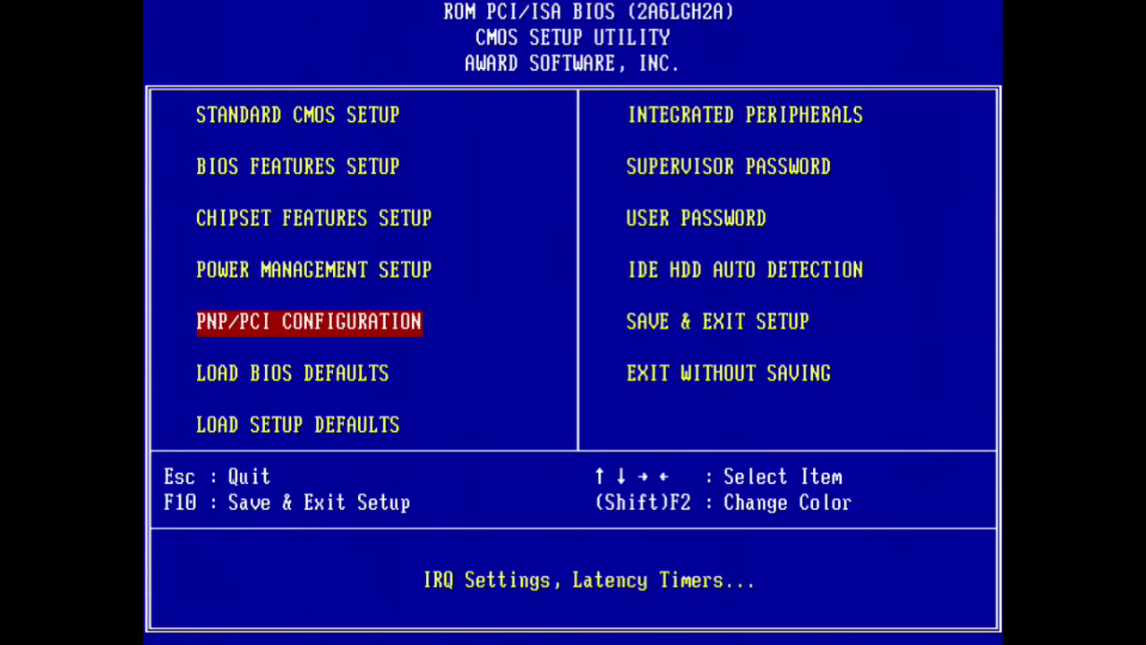
Step: Review the onboard device settings on the Integrated Peripherals page and return to the main list
key(Down)
key(Down)
key(Down)
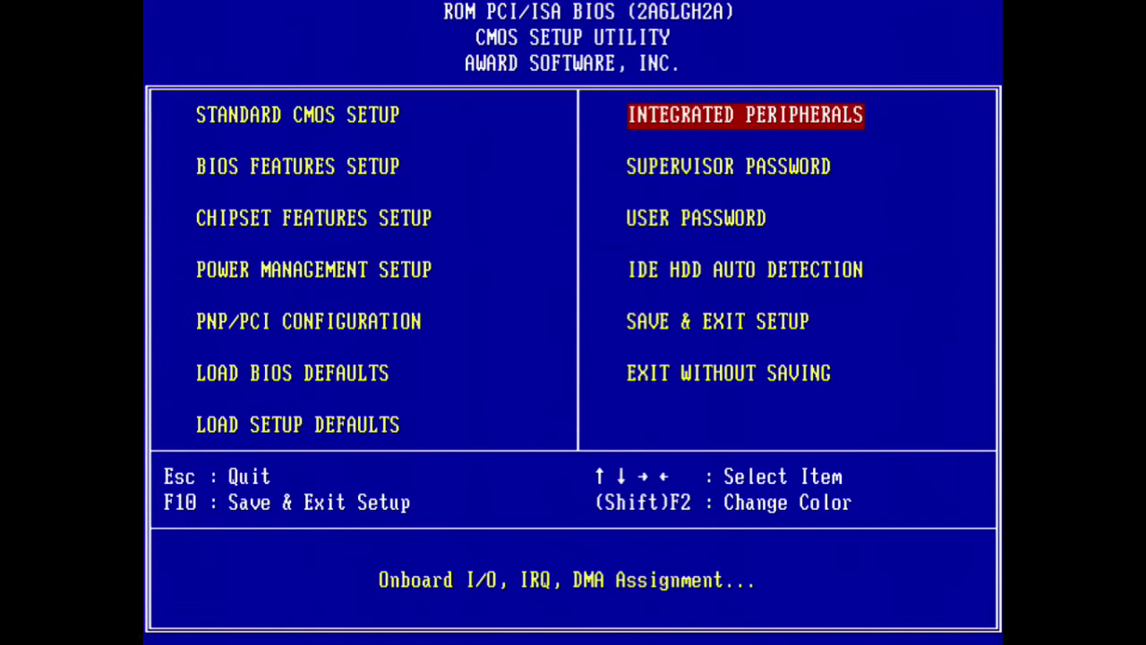
key(Return)
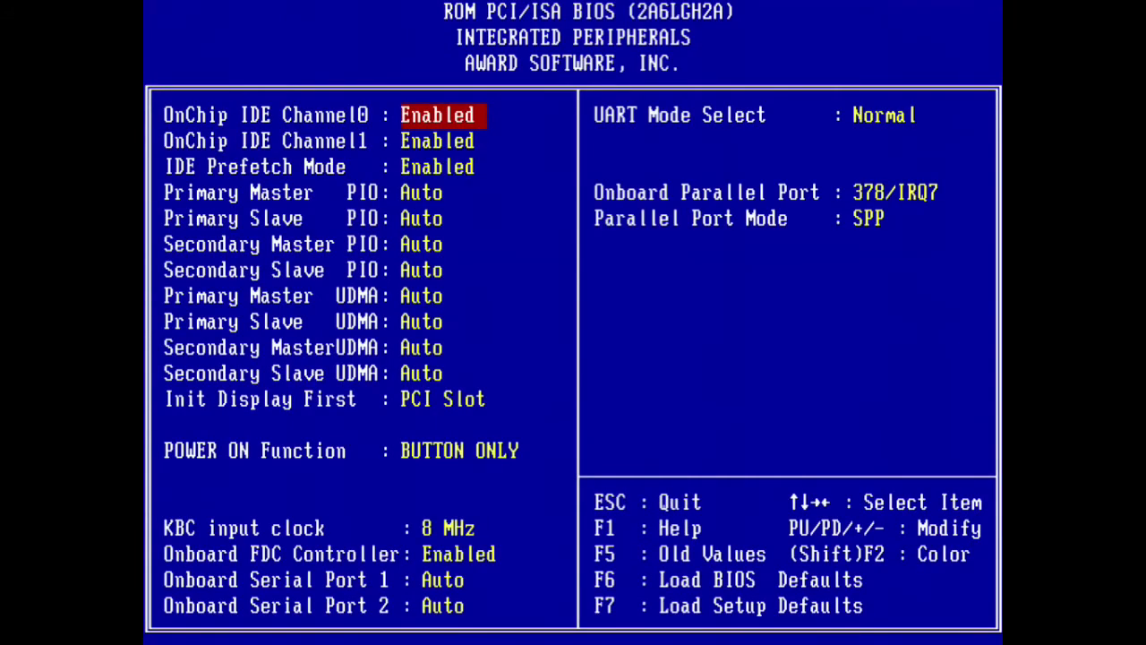
key(Escape)
Step: Exit the CMOS Setup Utility without saving and confirm quitting
key(Down)
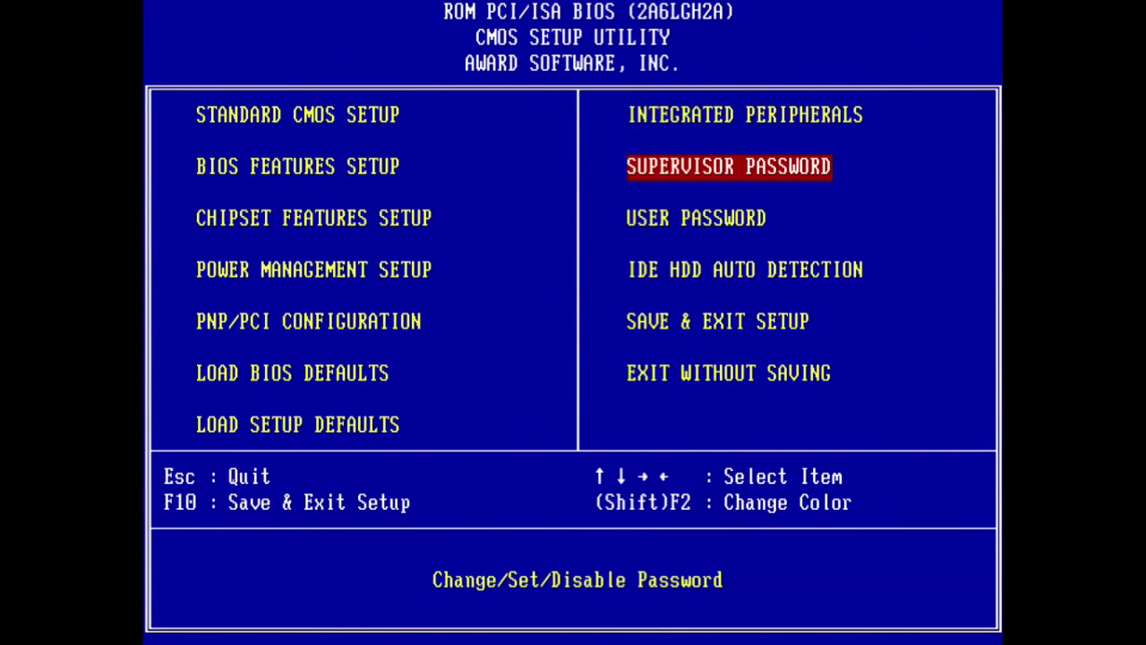
key(Down)
key(Down)
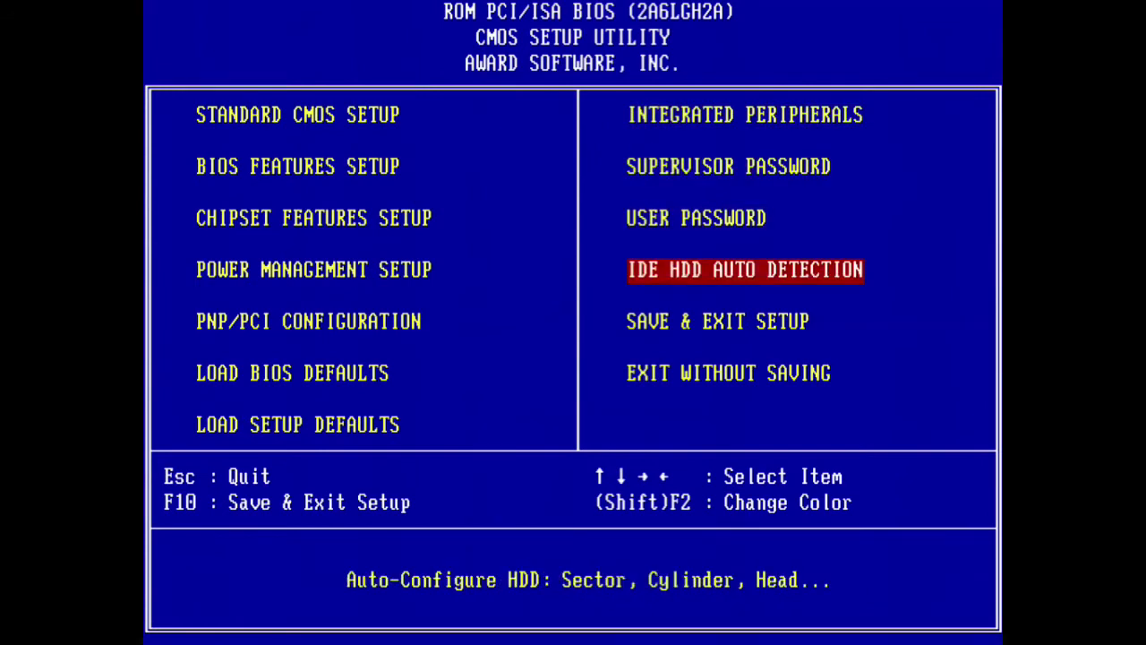
key(Down)
key(Down)
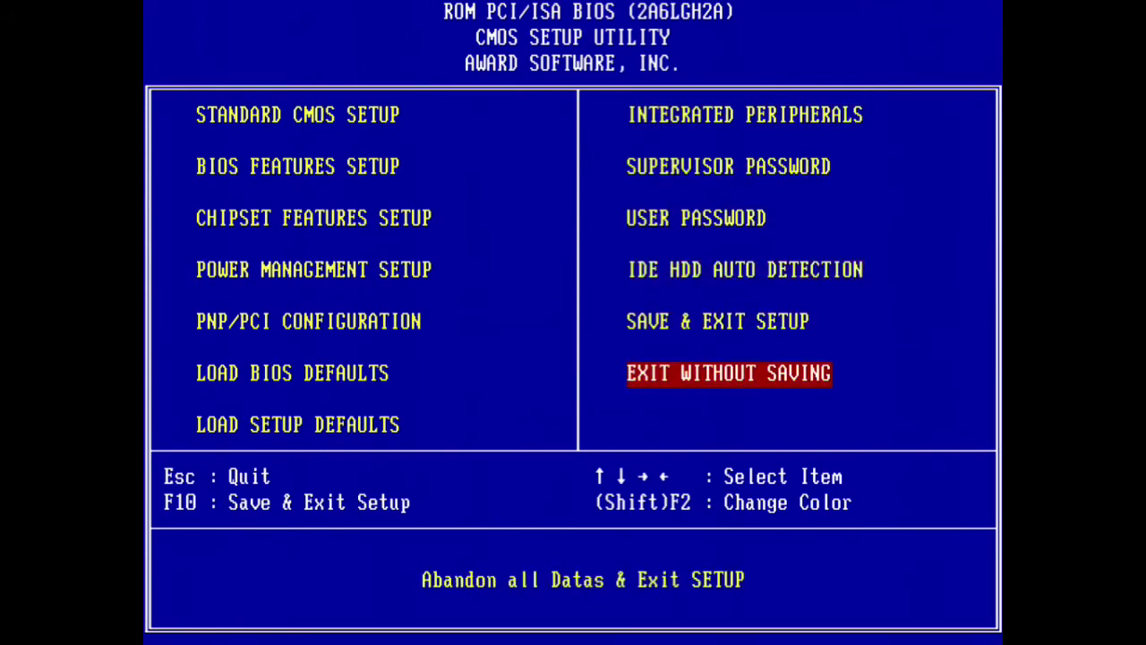
key(Return)
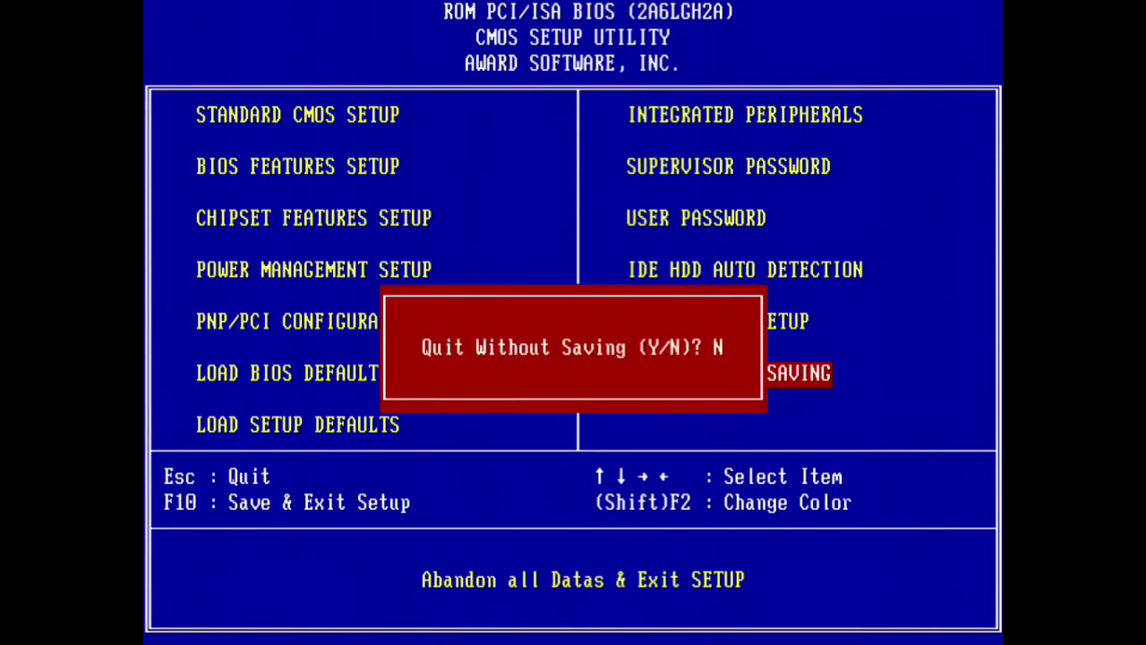
key(y)
key(Return)
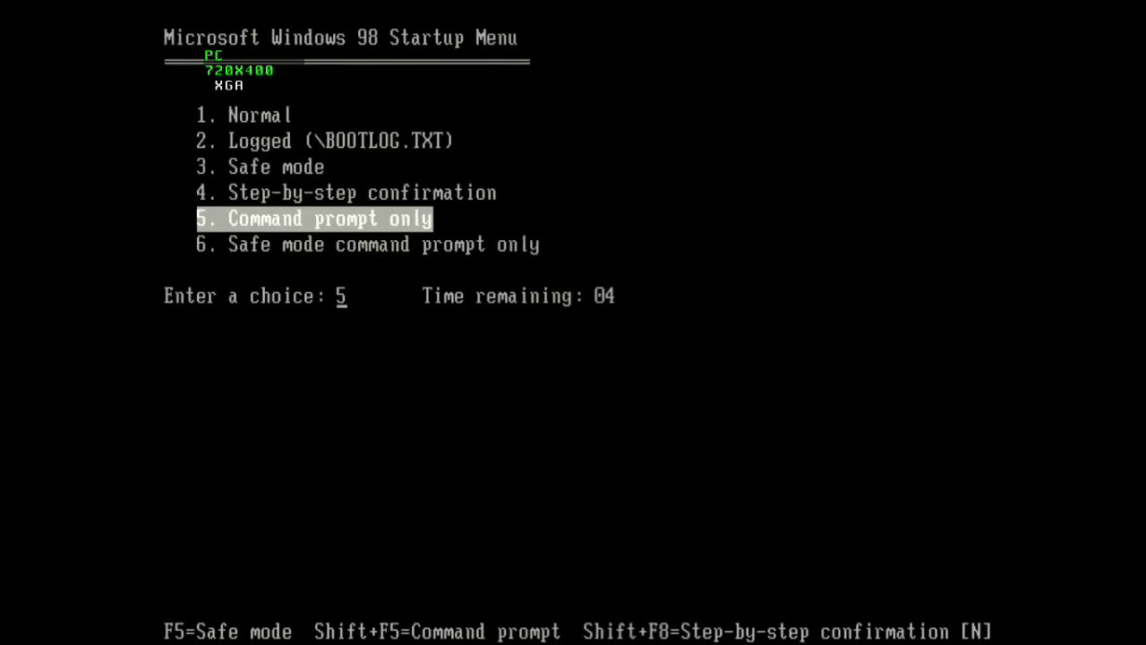
Step: Boot to the command prompt only with the DOS configuration and start Windows with the win command
key(Return)
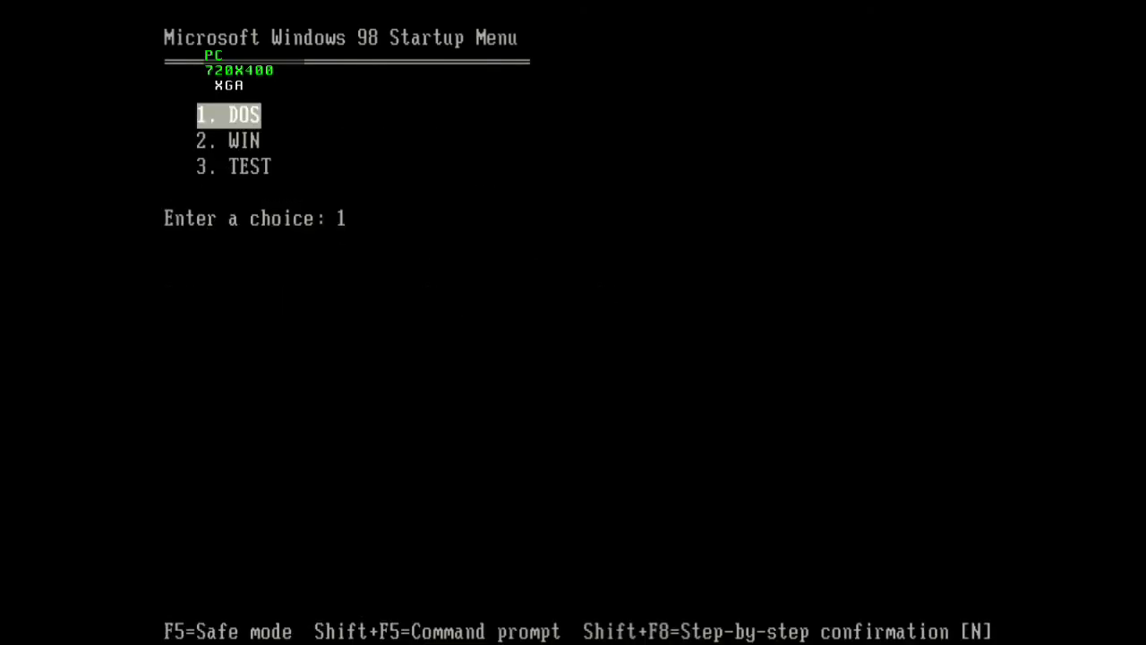
key(Return)
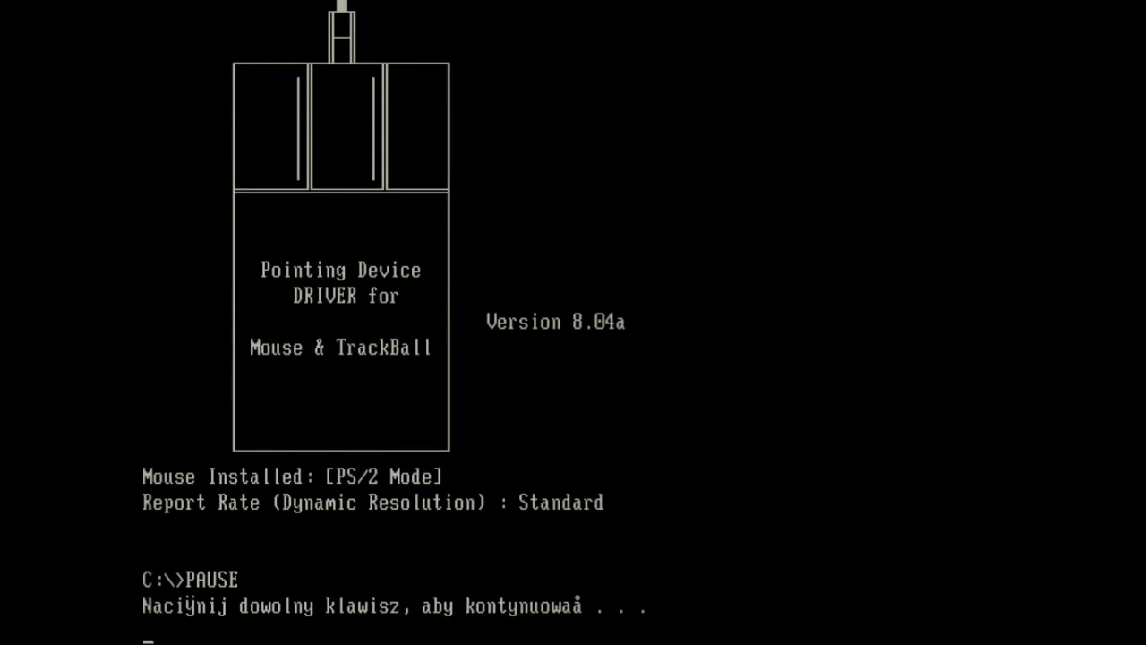
key(Return)
text(win)
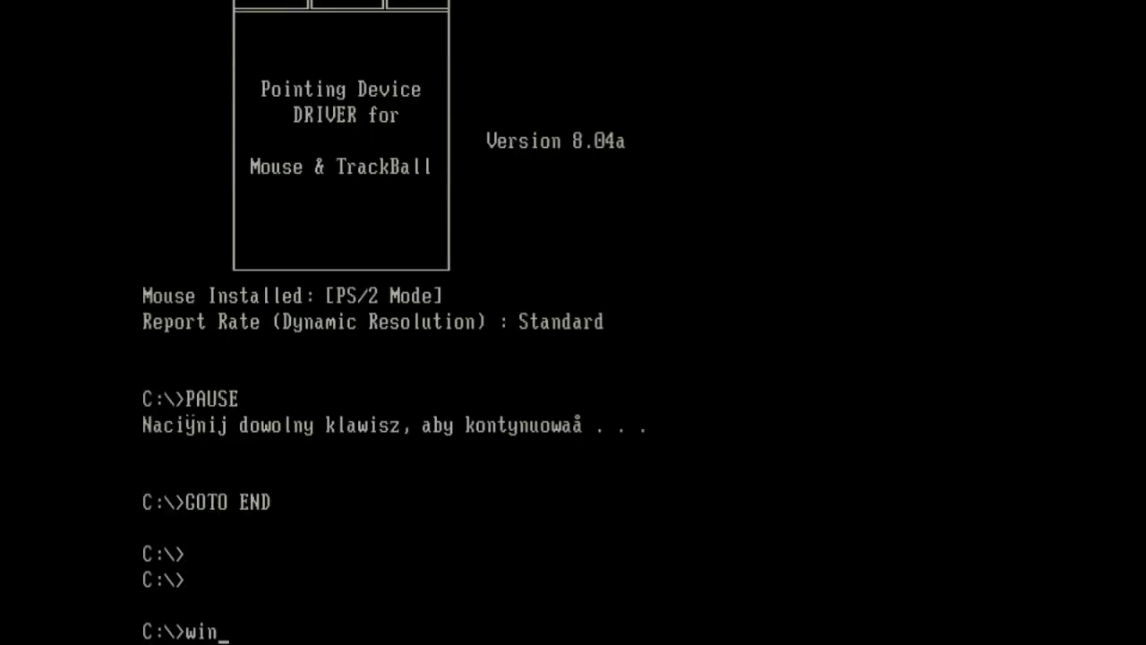
key(Return)
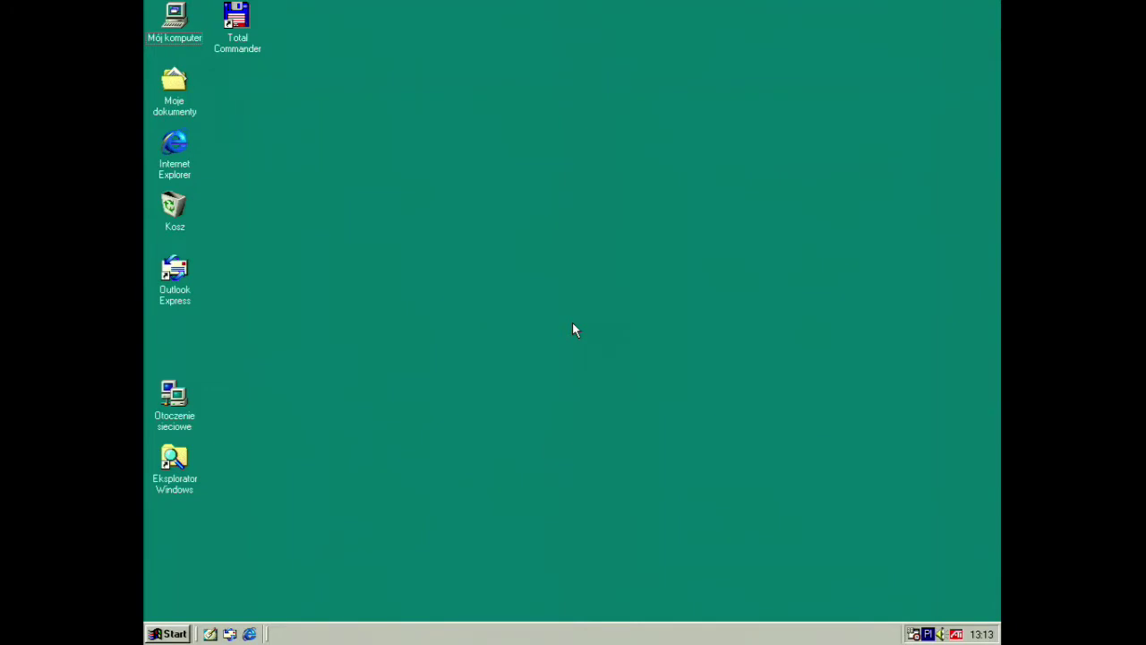
Step: Restart the computer in MS-DOS mode and clear the command prompt screen with cls
click(170, 633)
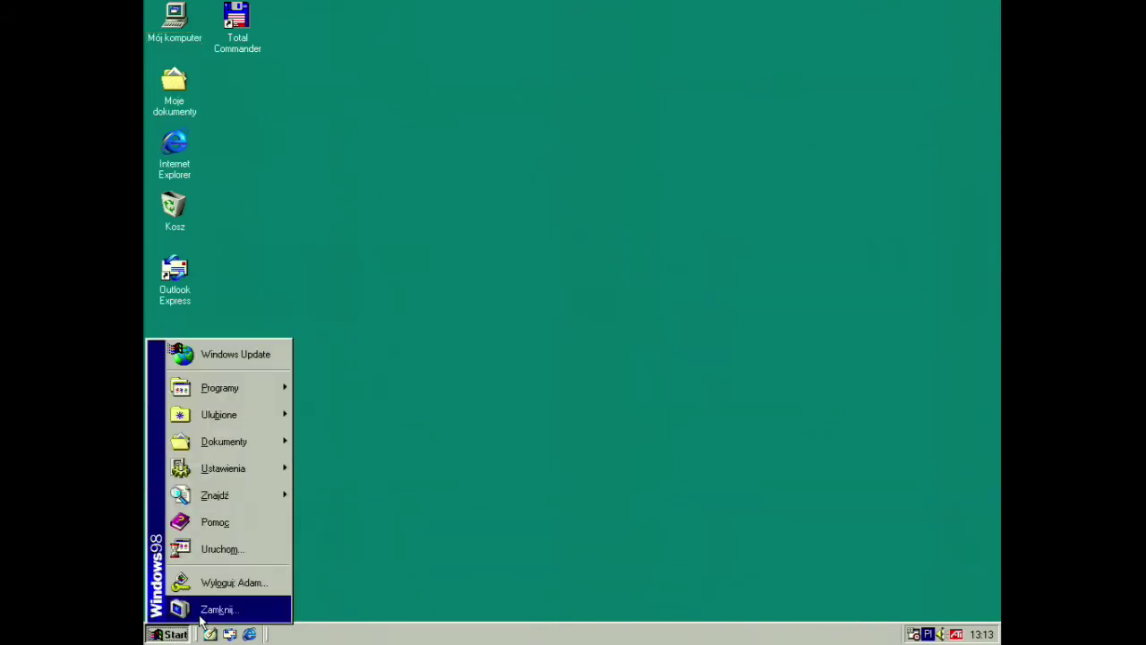
click(199, 617)
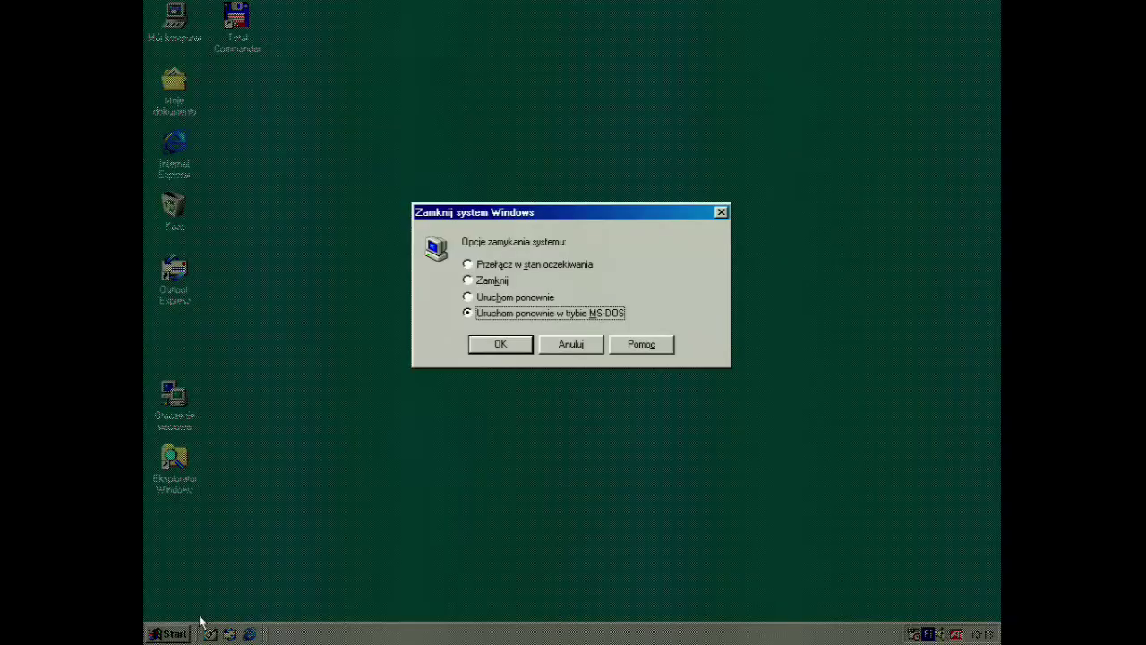
click(507, 349)
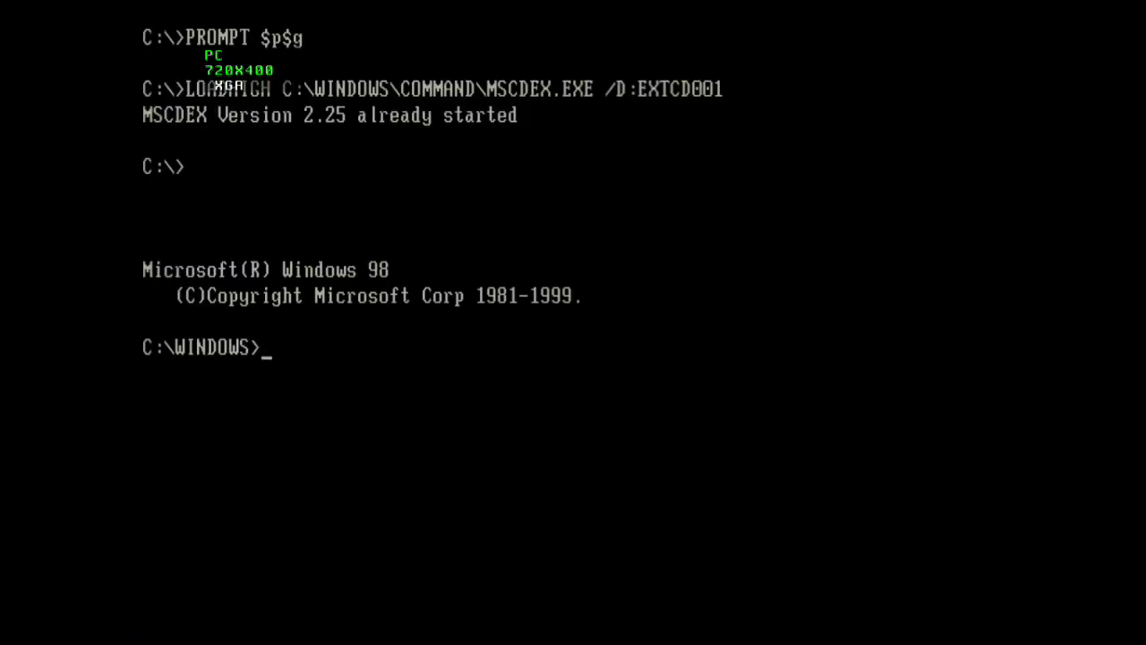
text(cls)
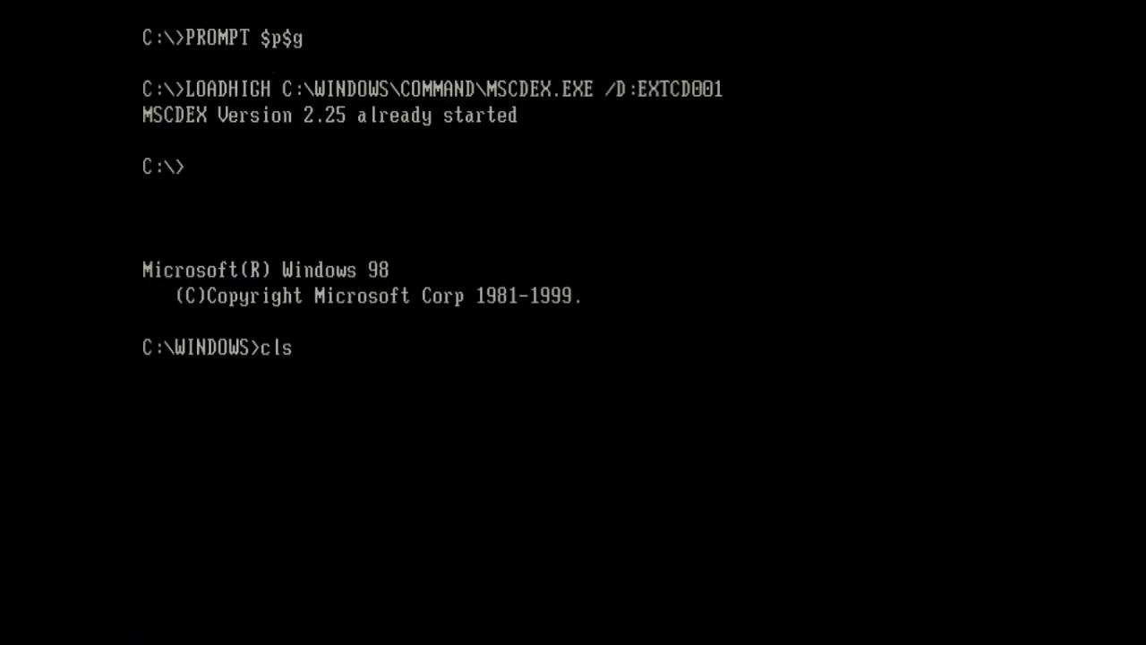
key(Return)
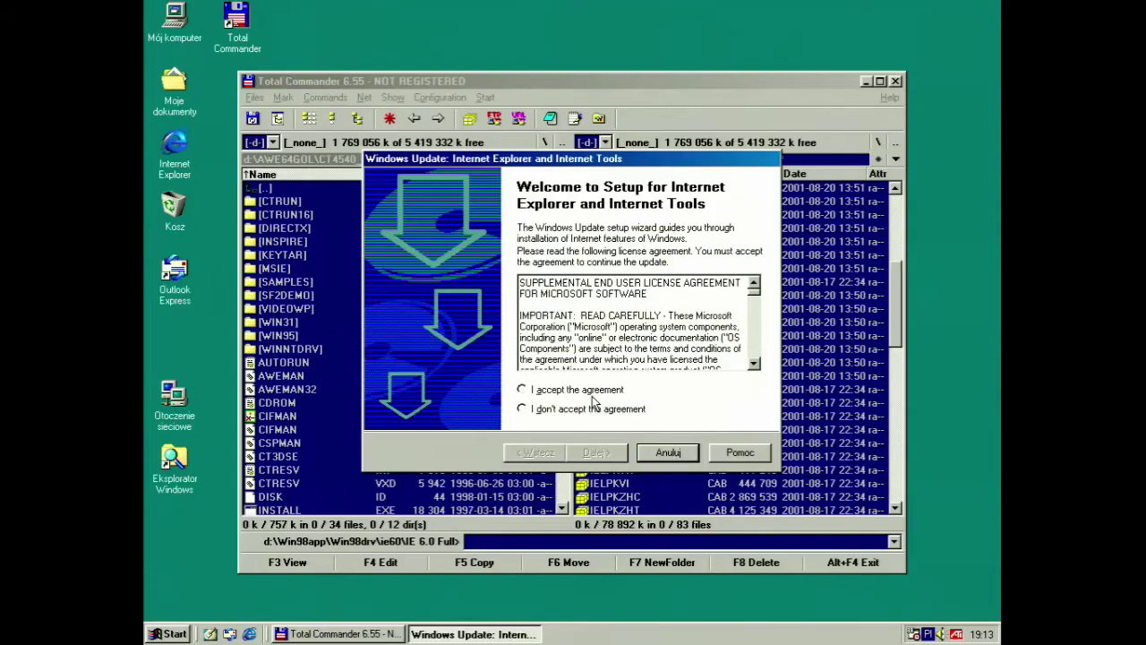
Step: Accept the license agreement and install Internet Explorer and Internet Tools with the typical set of components
click(594, 394)
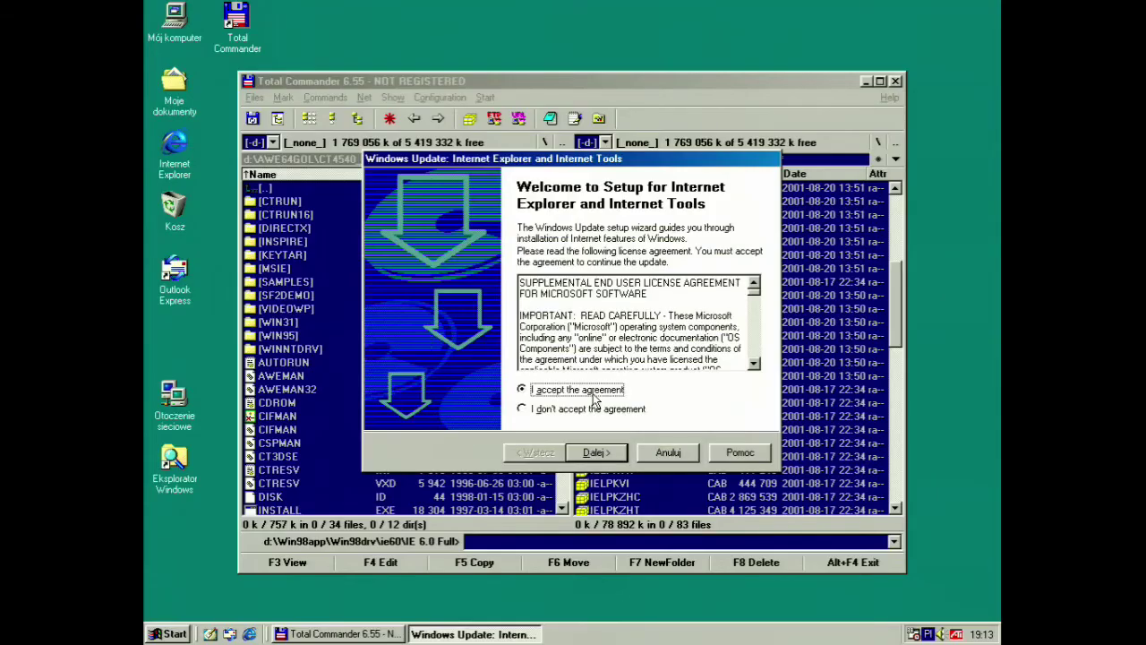
click(607, 455)
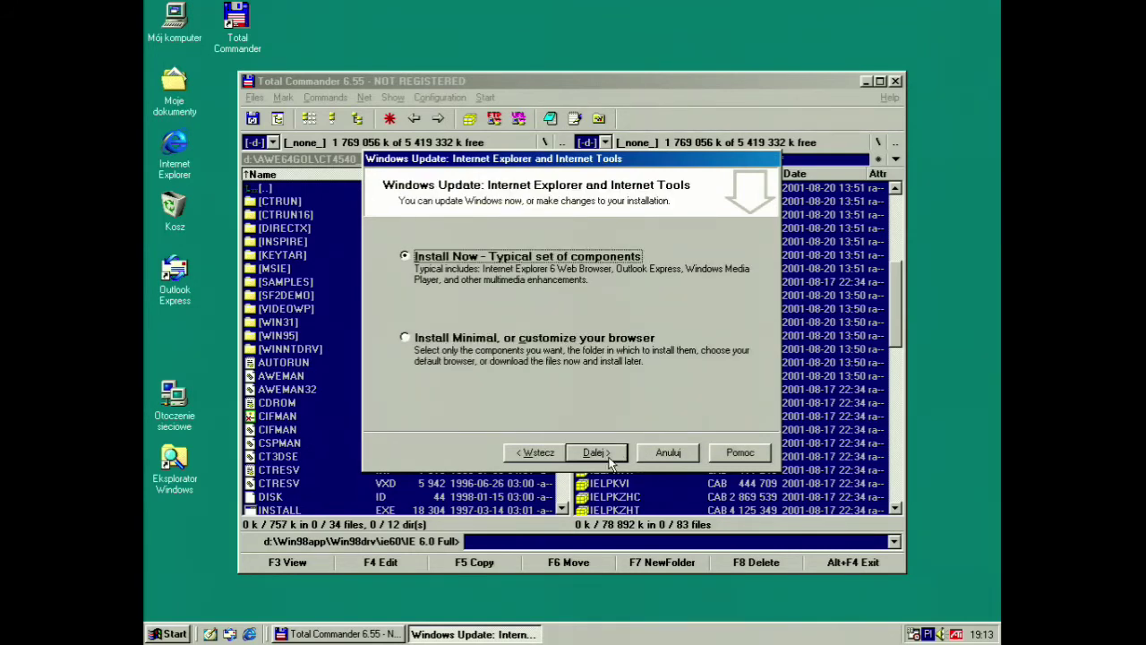
click(591, 453)
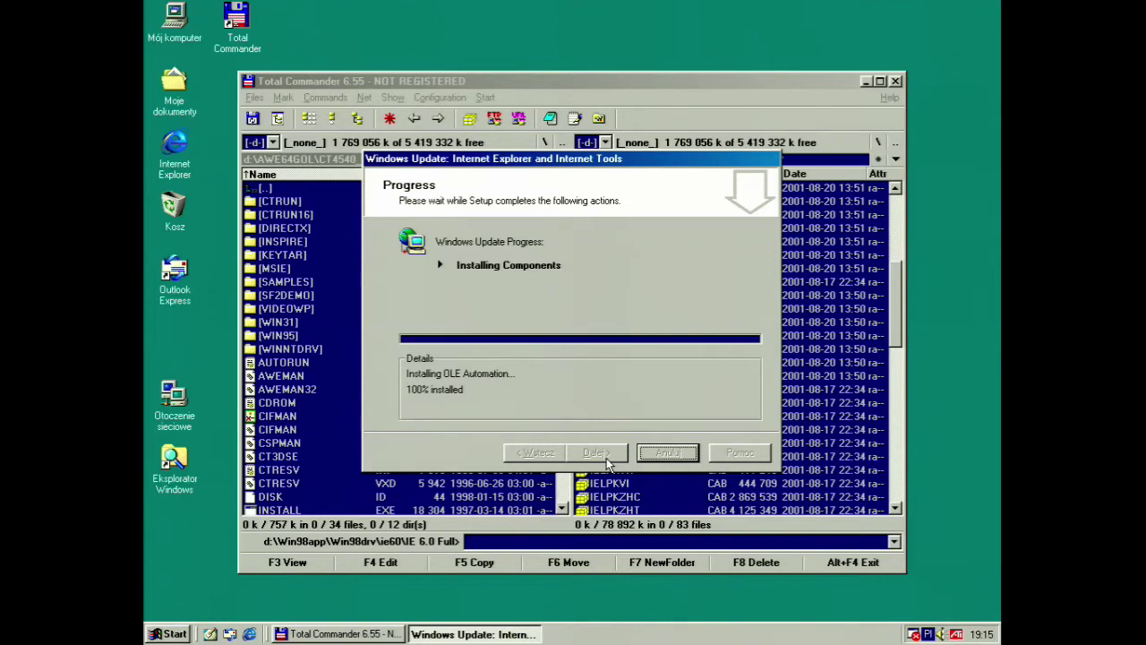
click(598, 453)
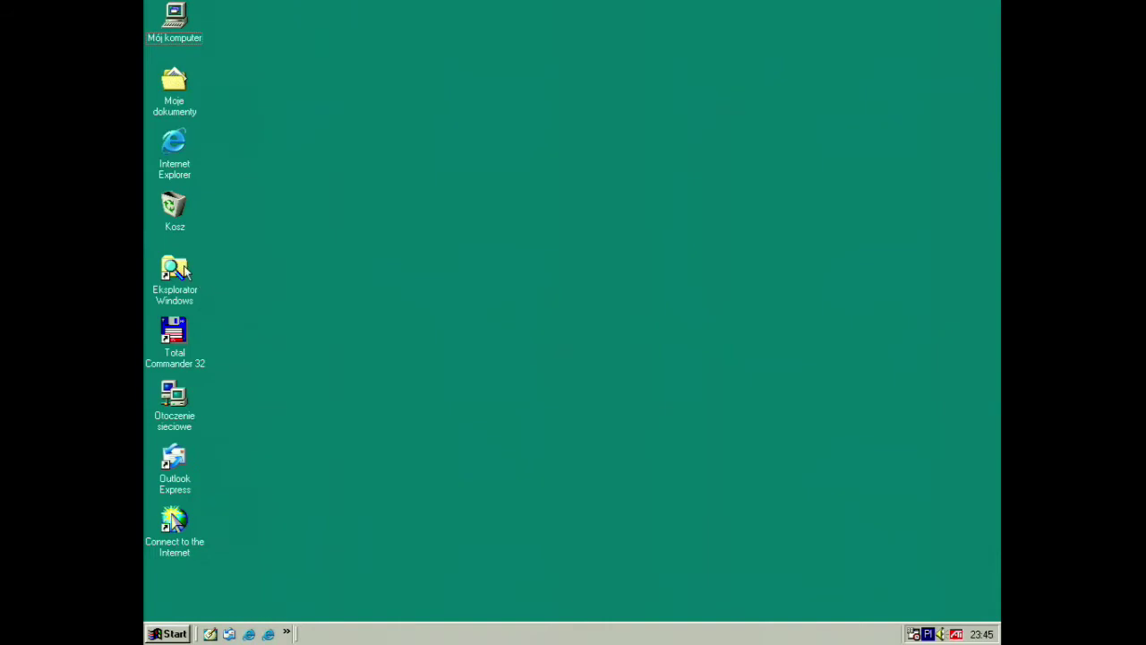
Step: Open D:\AWE64GOL\Win 98SE\STEROWNIK\sbw9xup in Windows Explorer and run the Upddrv95 sound driver updater
double_click(182, 268)
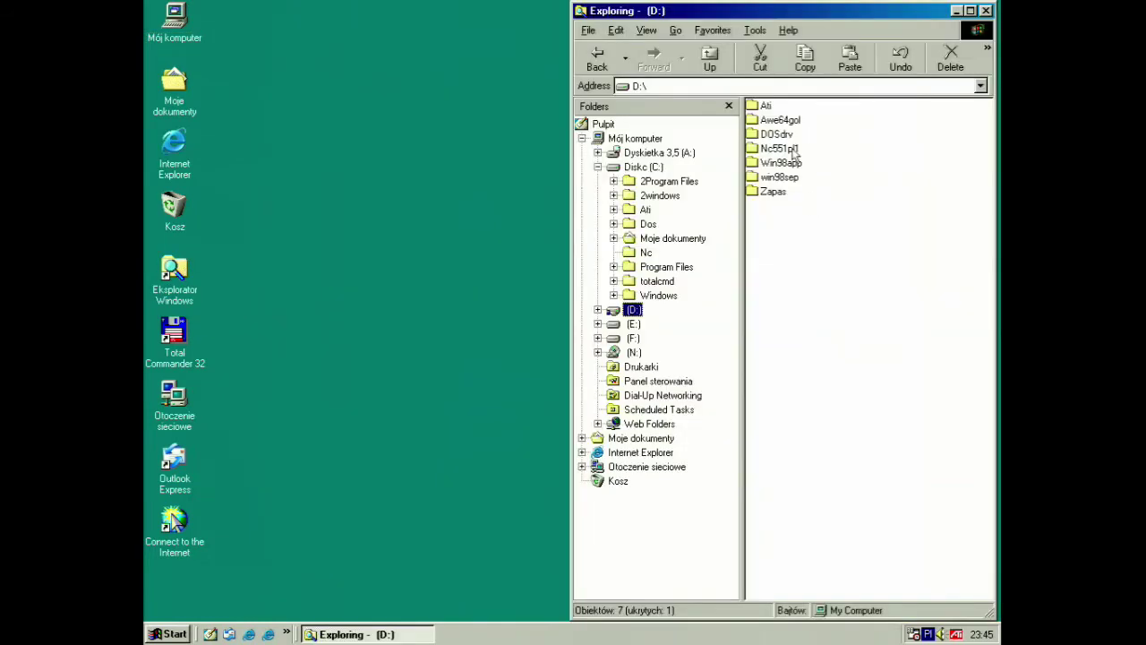
click(778, 164)
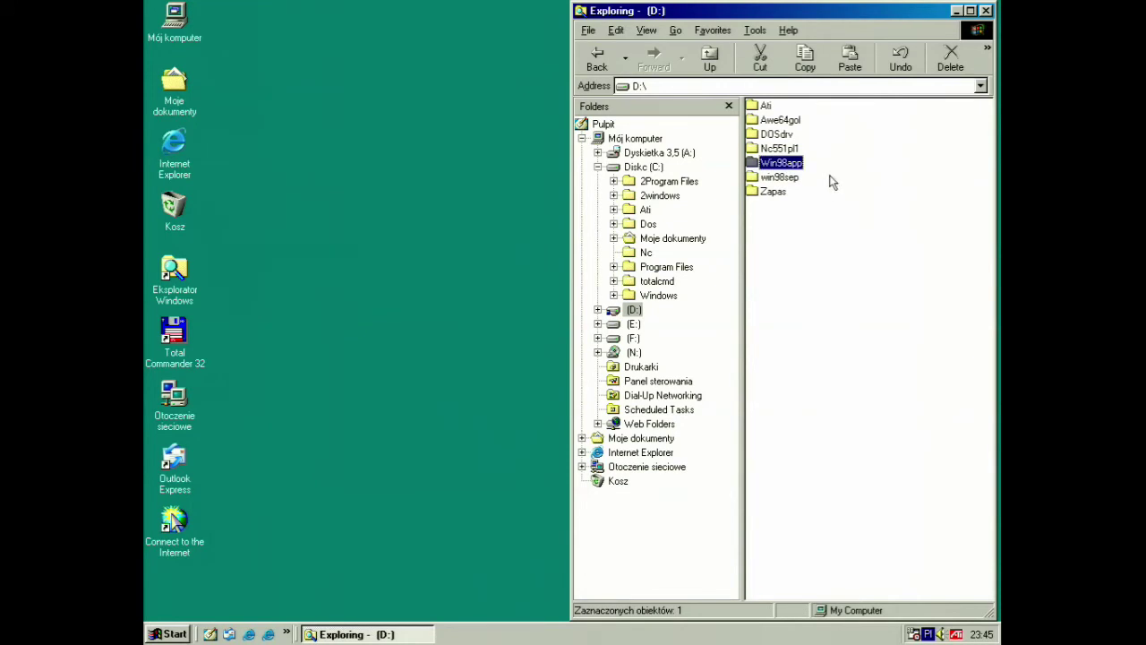
double_click(776, 122)
double_click(776, 149)
double_click(784, 121)
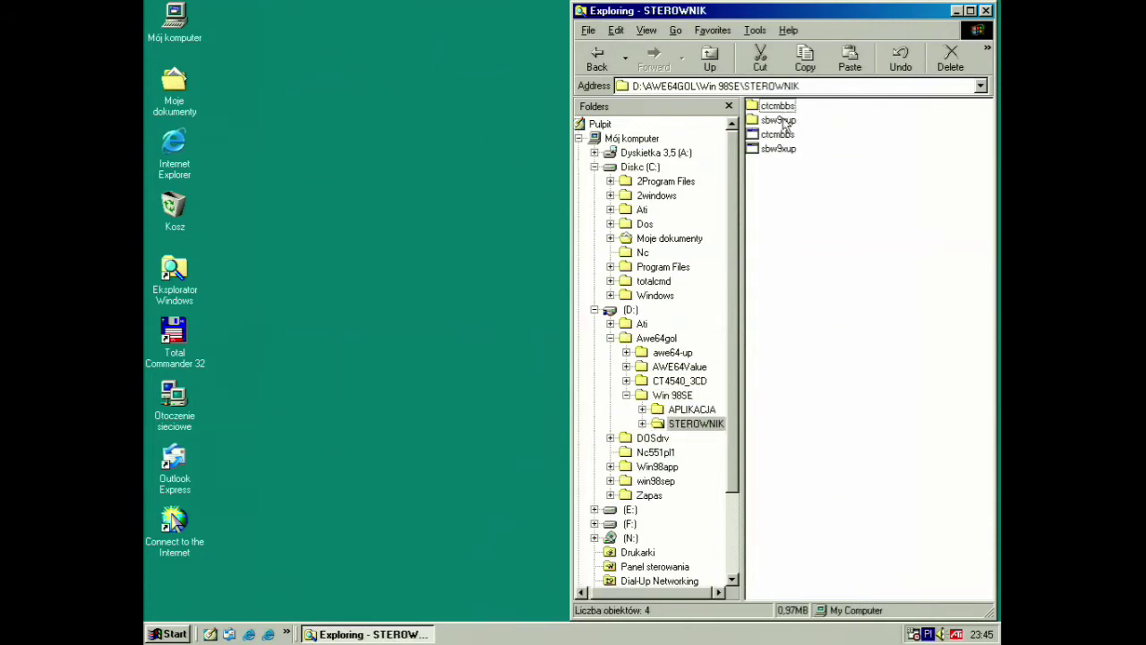
click(786, 121)
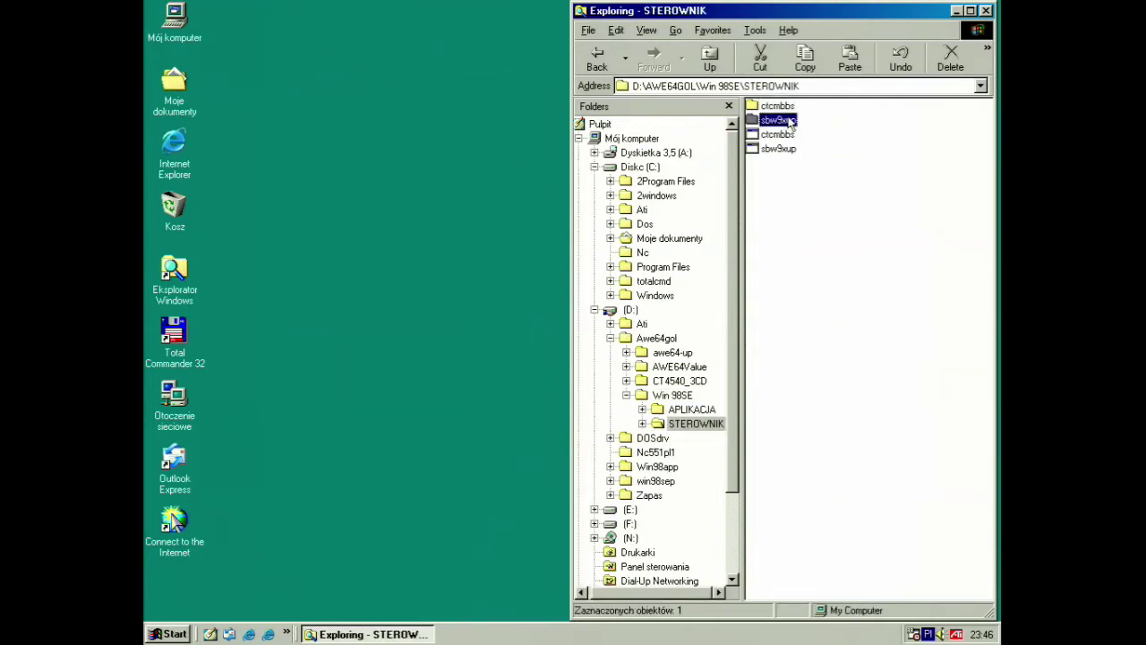
double_click(789, 122)
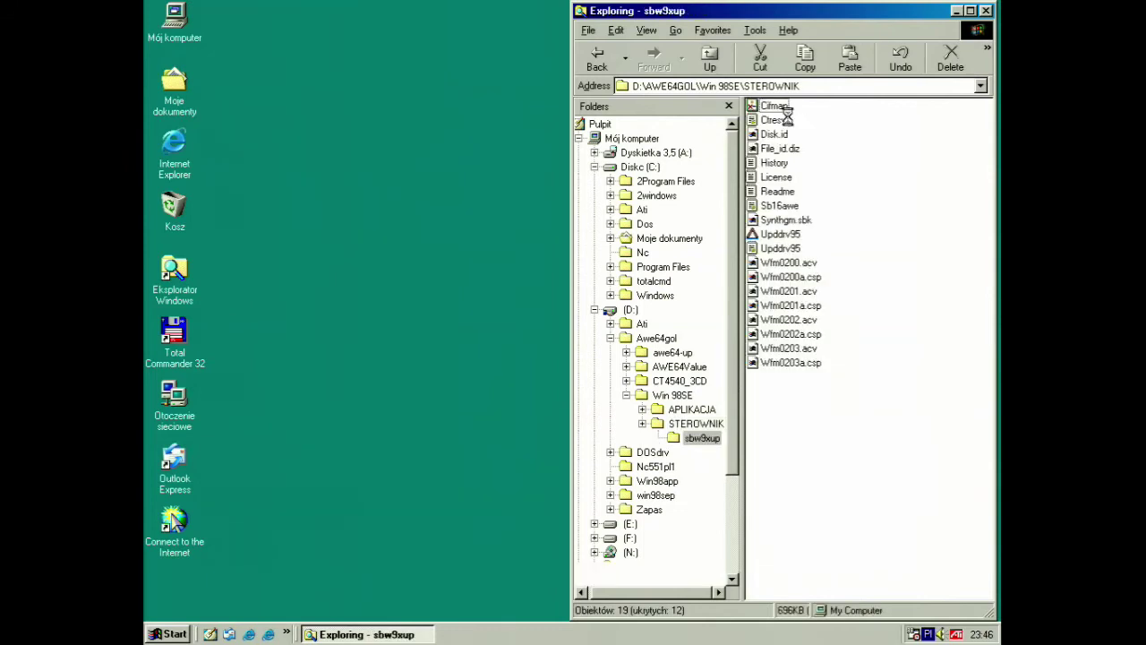
click(791, 238)
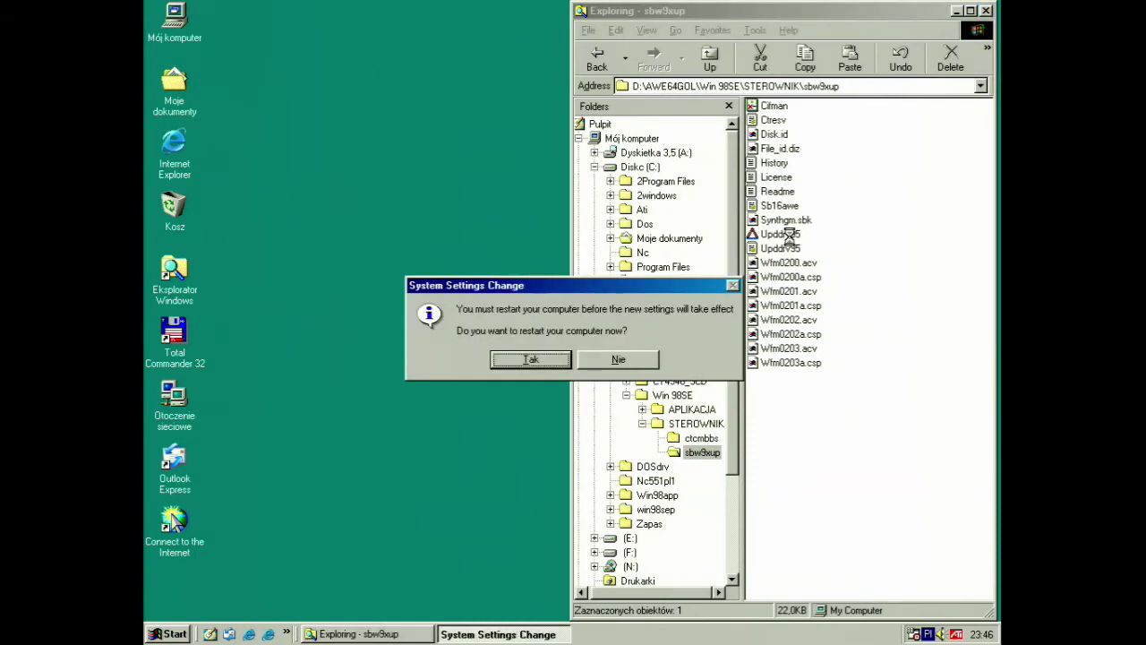
Step: Restart the computer to apply the new driver settings and expand the sound, video and game controllers in Device Manager
click(532, 359)
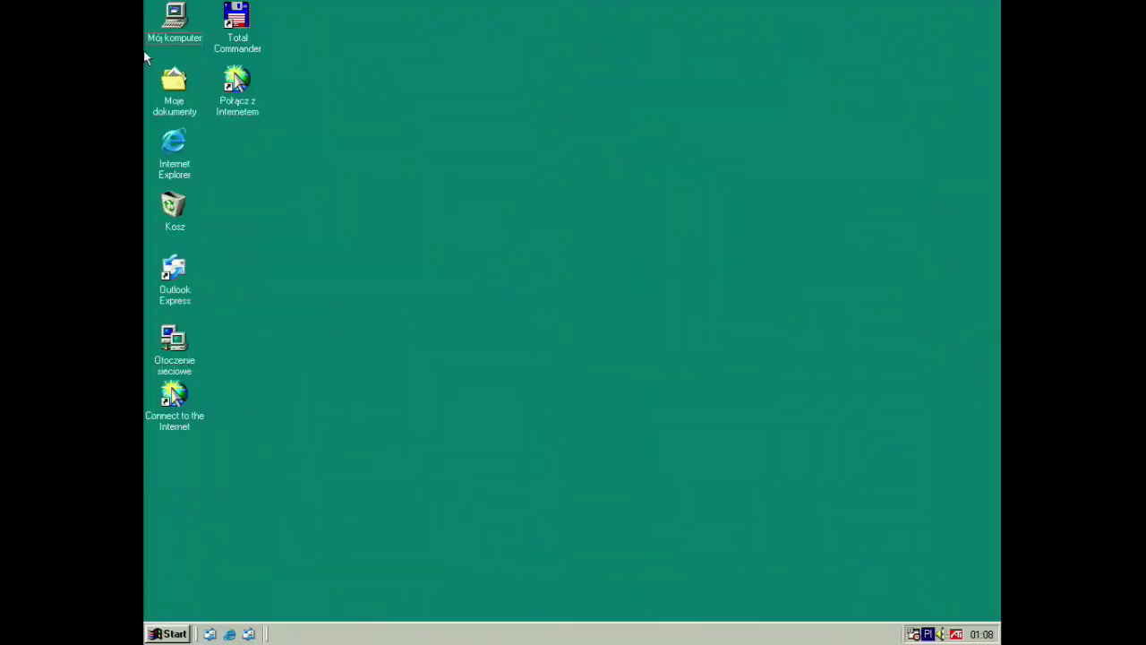
right_click(173, 41)
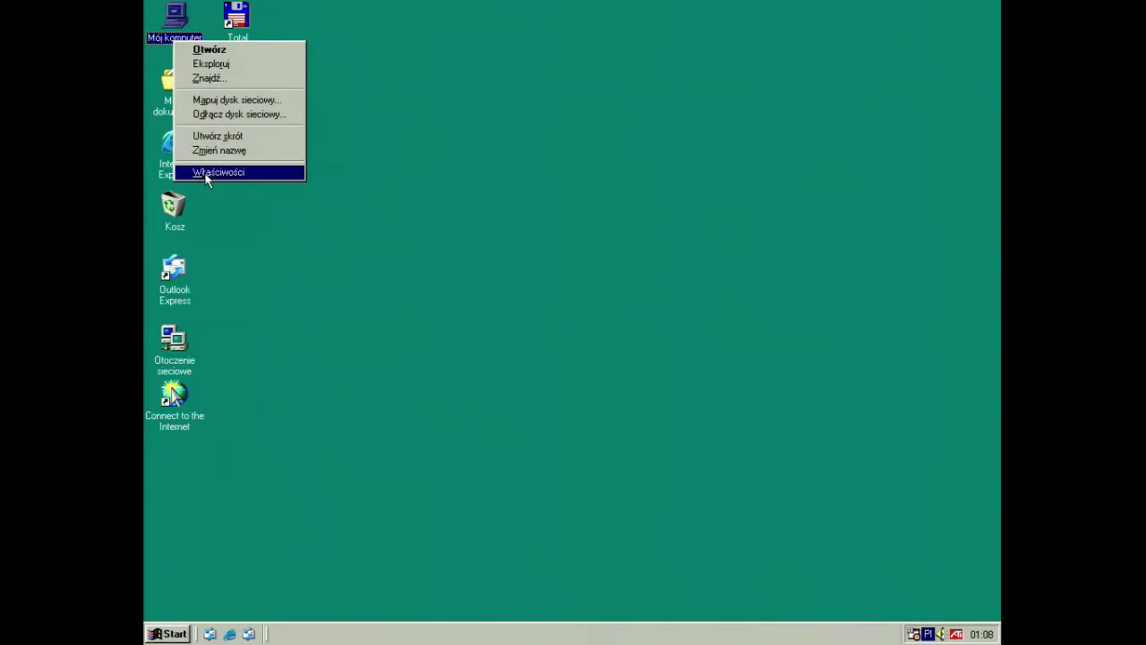
click(204, 173)
click(291, 89)
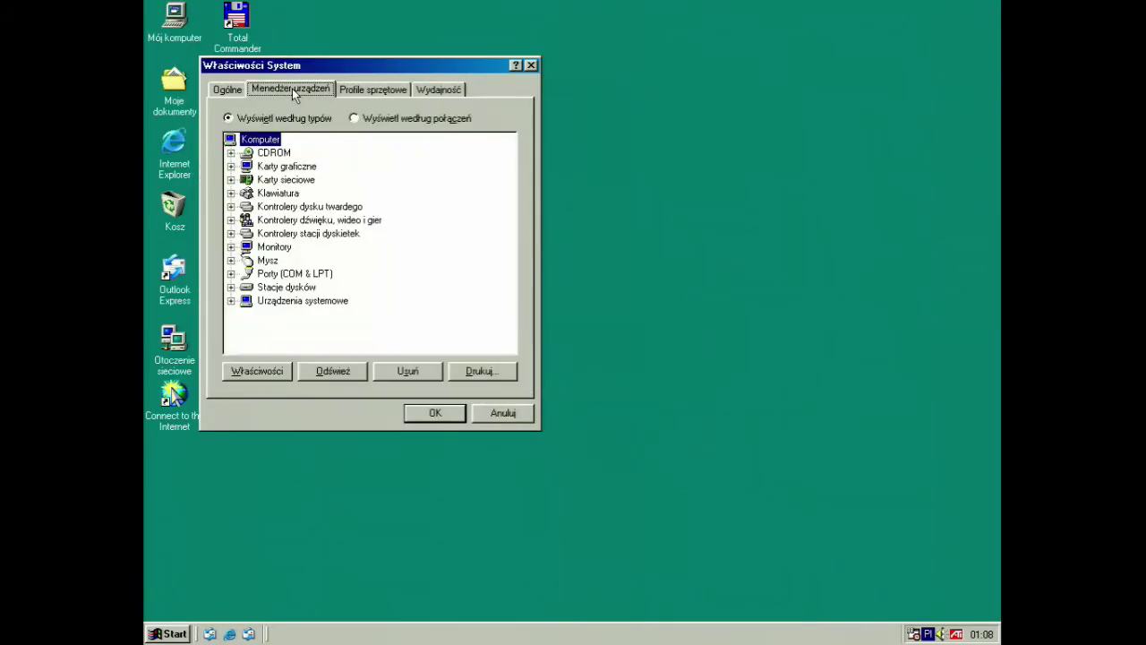
click(231, 220)
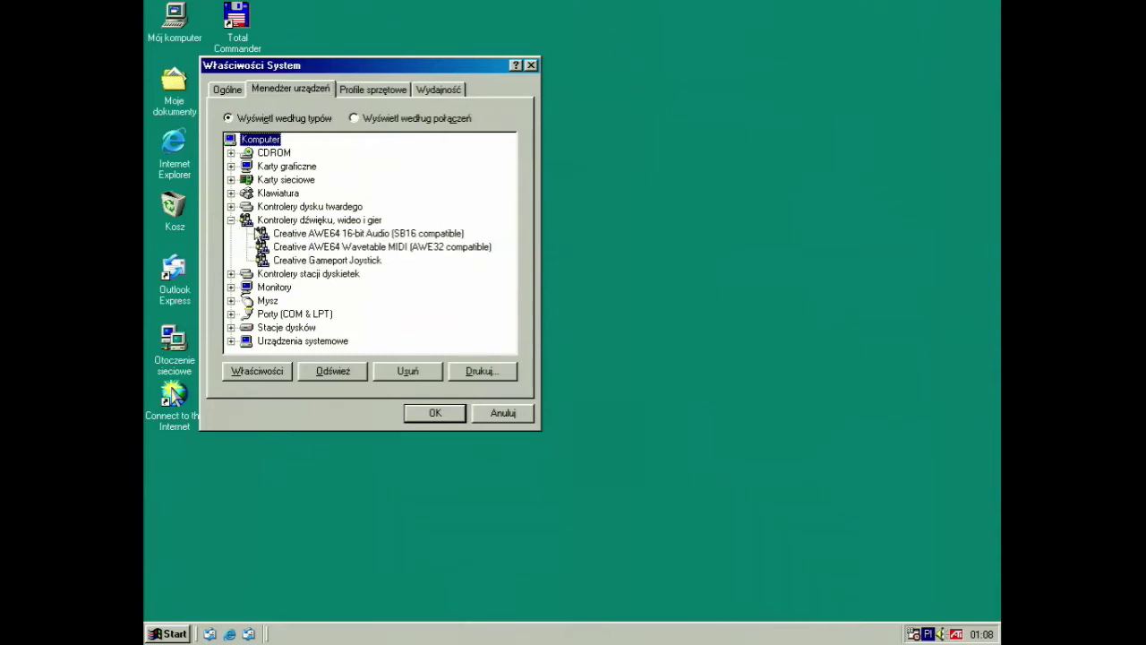
Step: Examine all resource assignments of the Creative AWE64 16-bit Audio device in its properties and close them
click(314, 234)
click(256, 371)
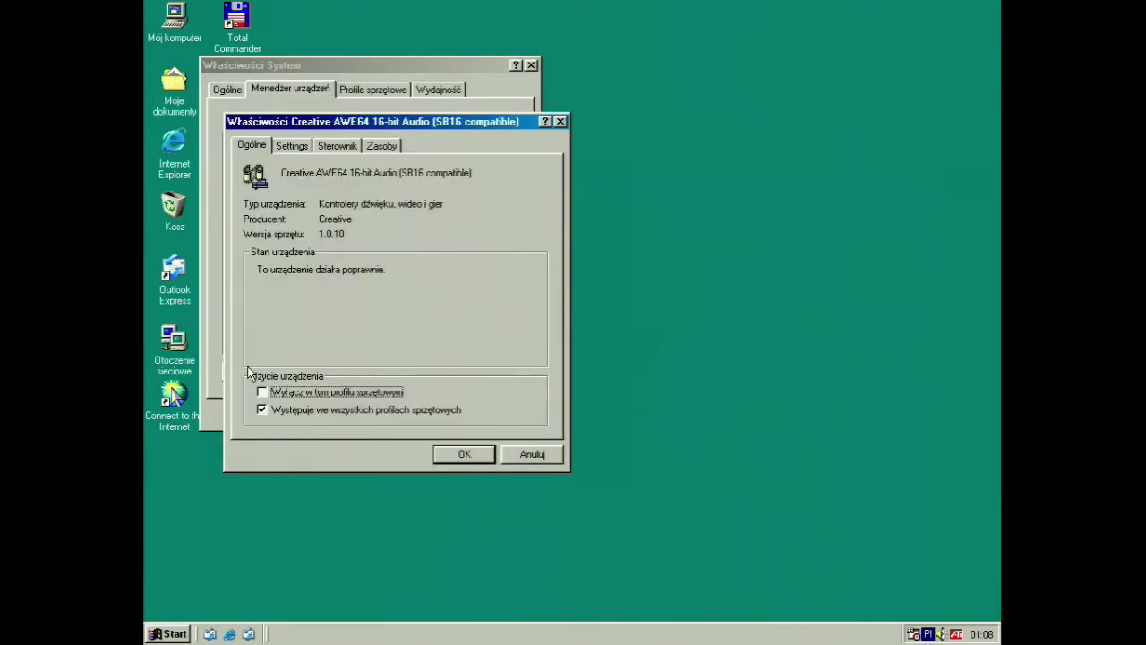
click(384, 146)
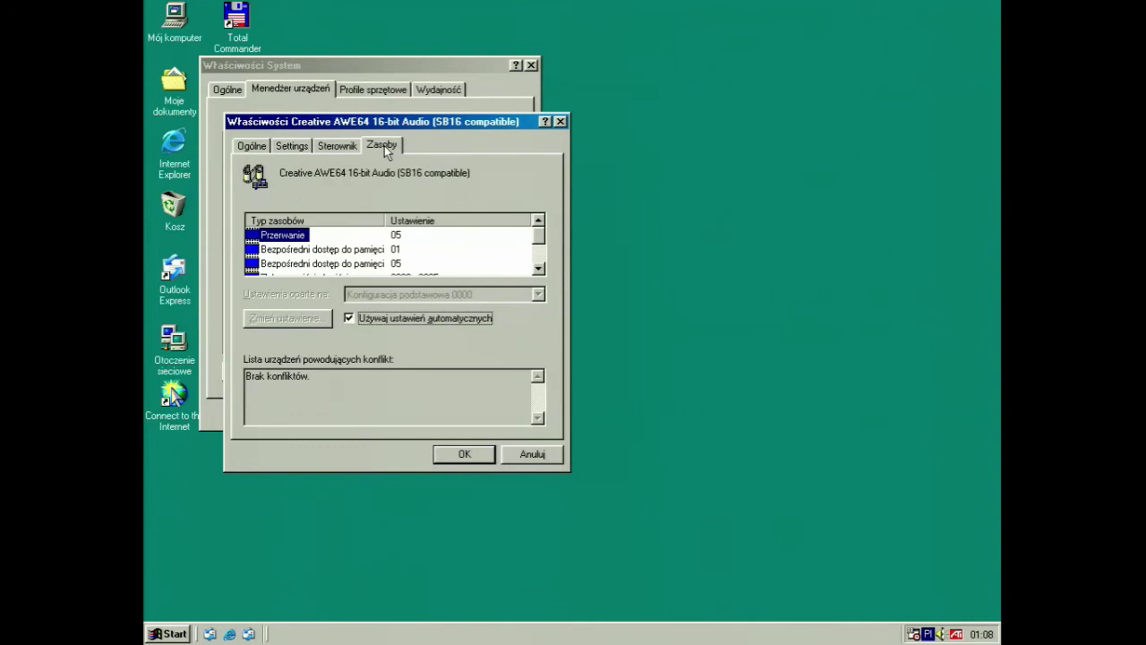
click(539, 269)
click(539, 269)
click(538, 269)
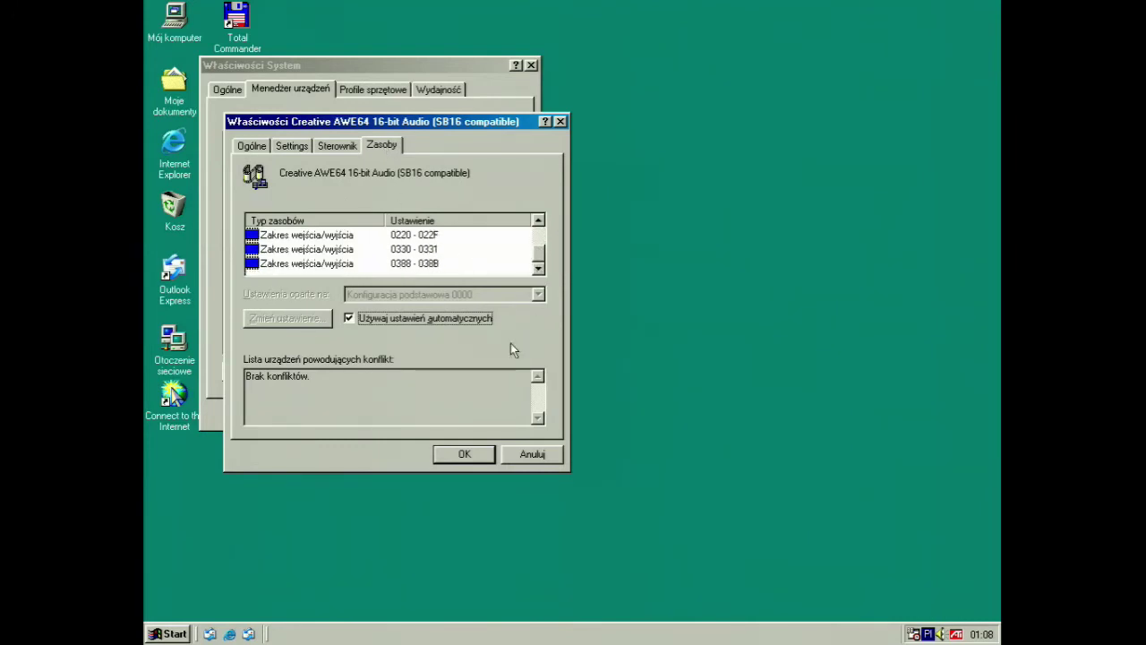
click(486, 455)
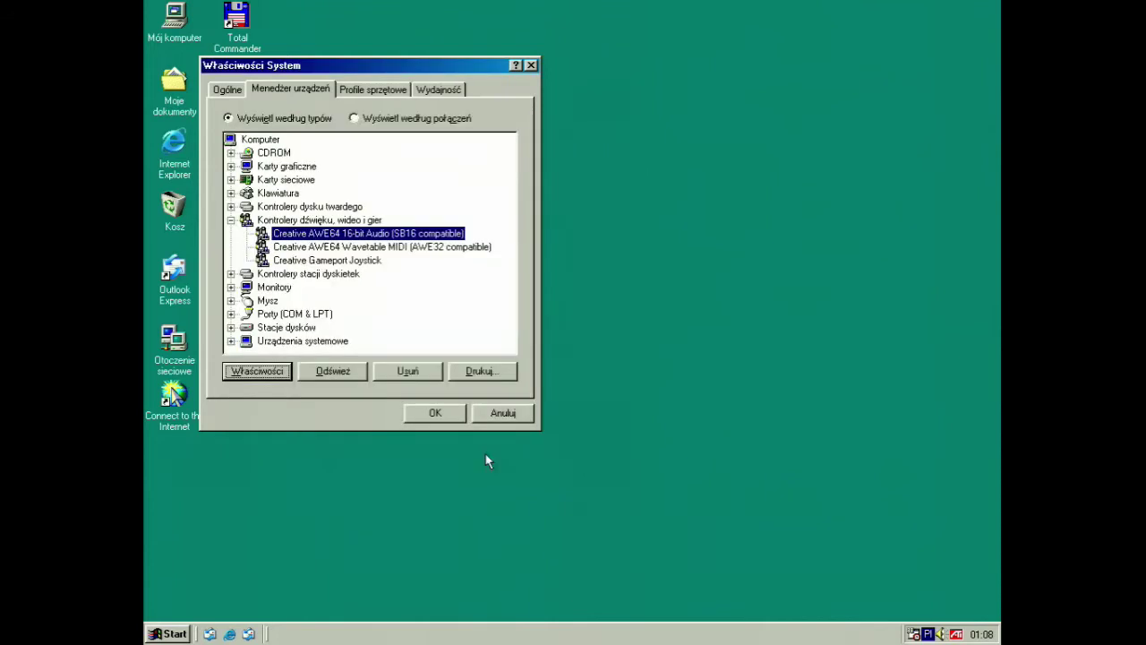
Step: Check the resources of the Creative AWE64 Wavetable MIDI device and close the system properties
click(340, 247)
click(249, 370)
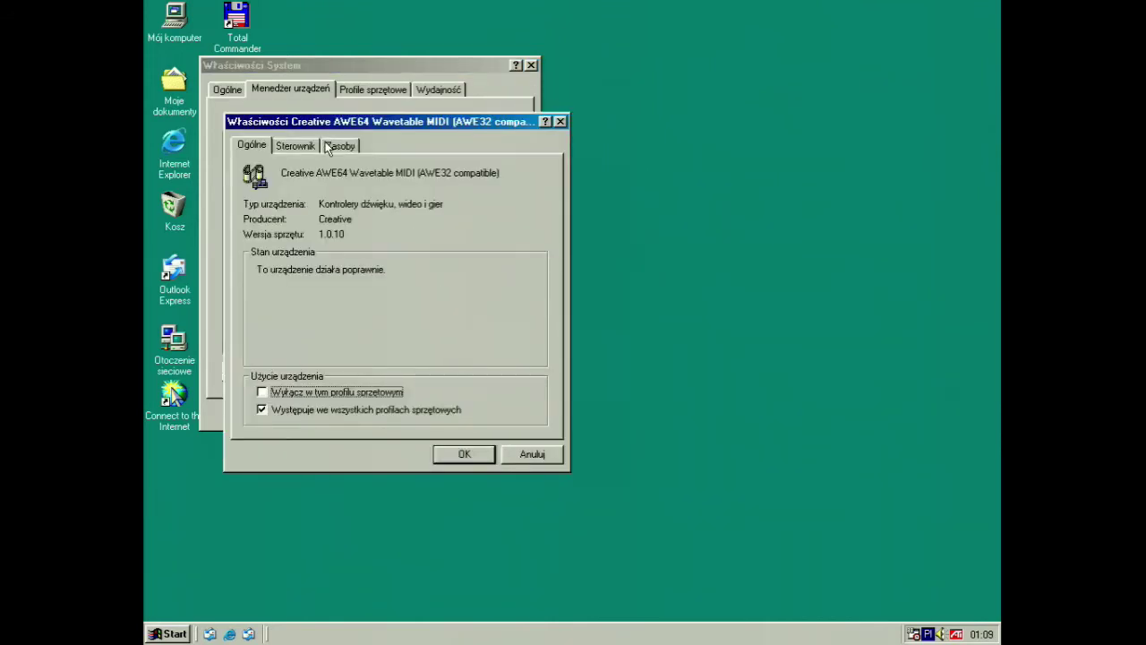
click(329, 147)
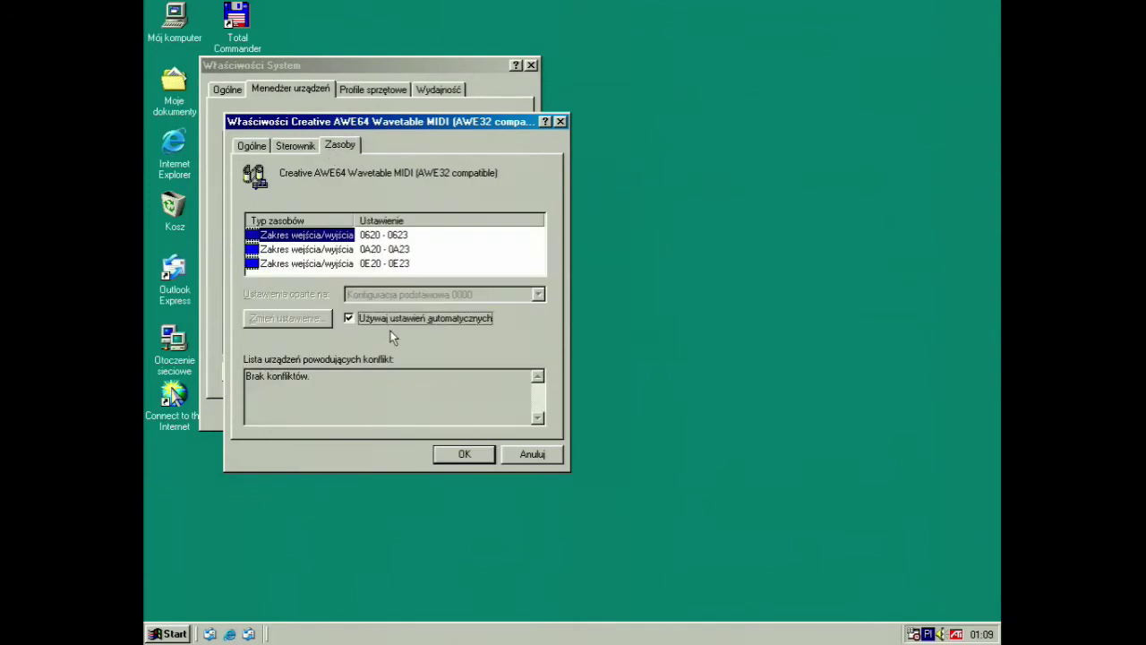
click(453, 457)
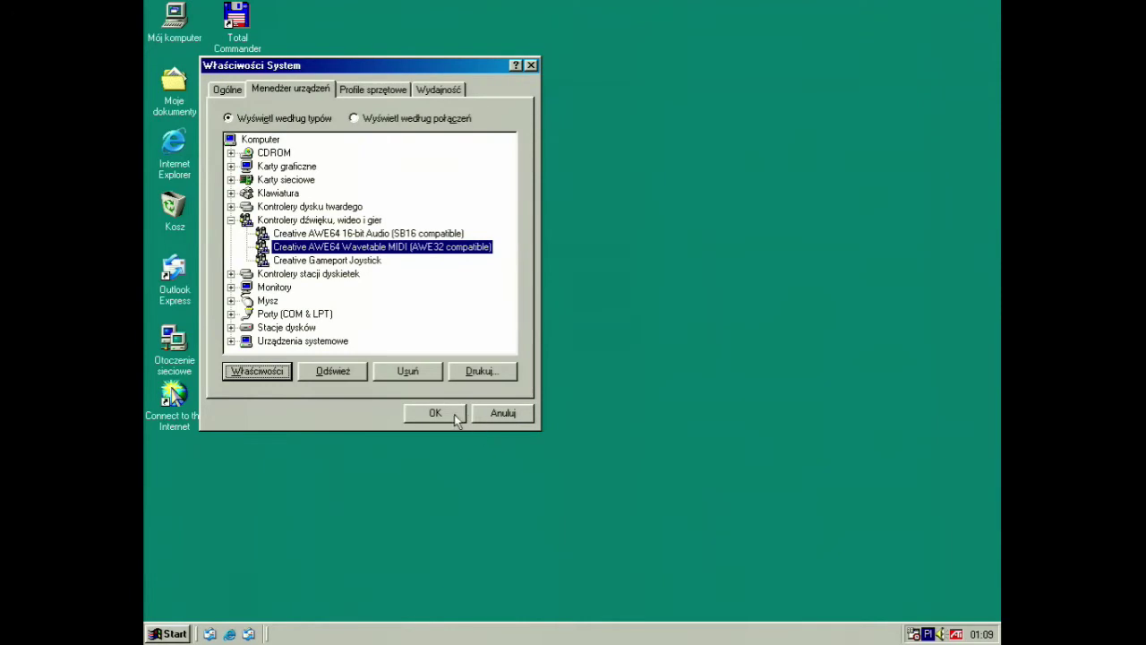
click(502, 415)
click(429, 394)
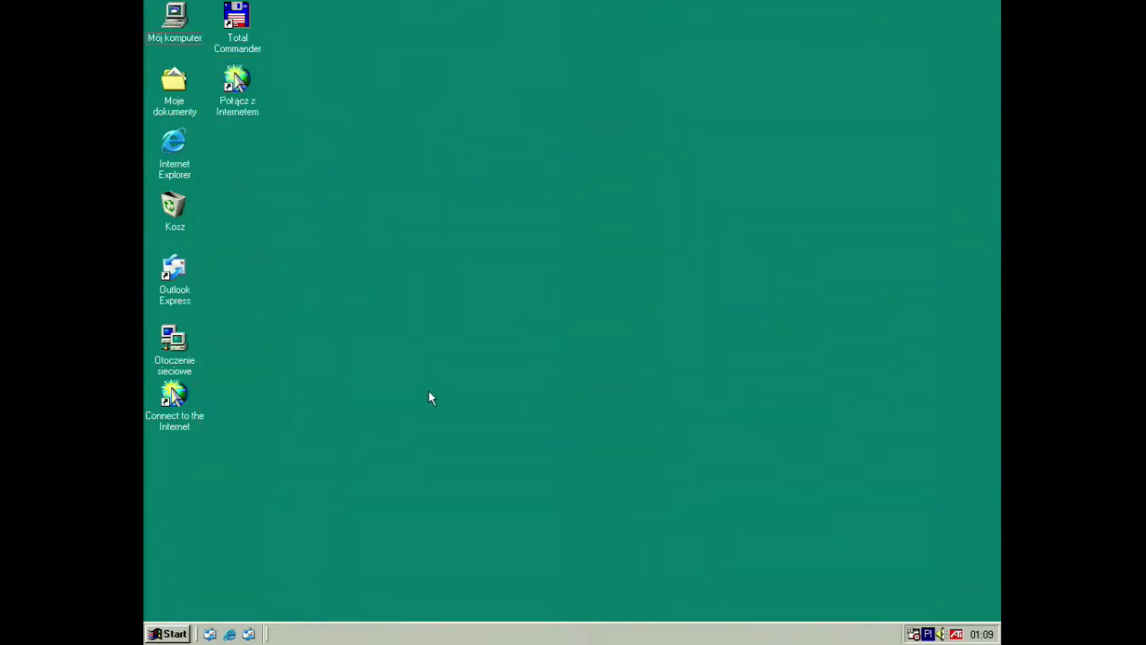
Step: Open the folder D:\AWE64GOL\CT4540_3CD\cd1_awe64 in Windows Explorer
double_click(185, 473)
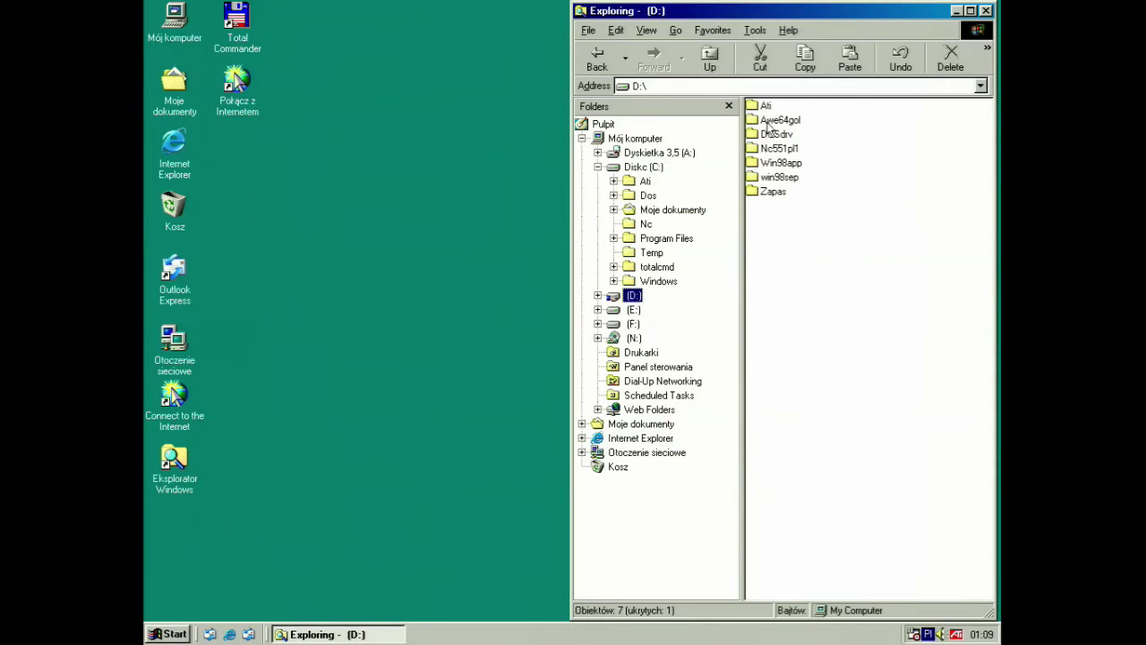
double_click(768, 121)
click(768, 125)
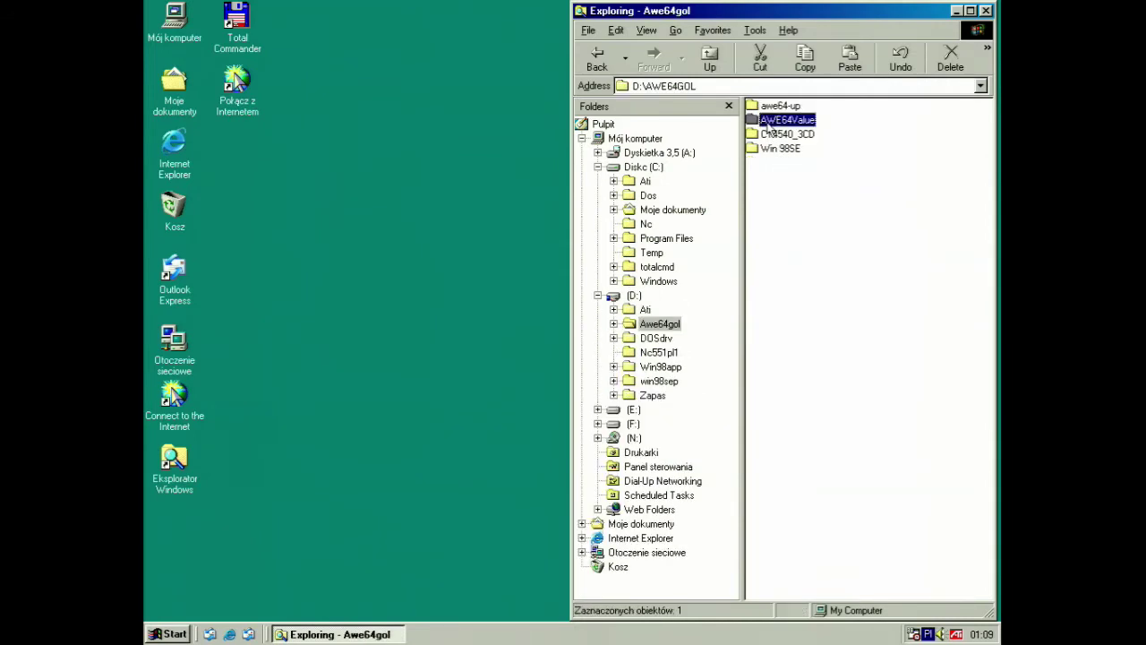
click(770, 134)
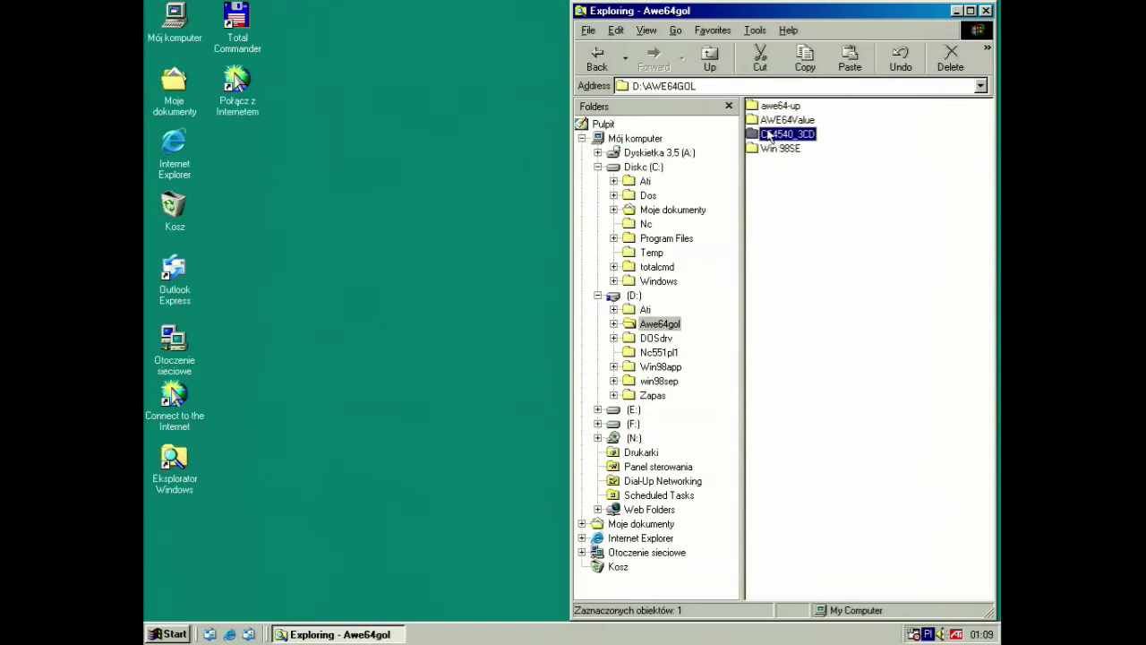
double_click(770, 134)
click(772, 107)
double_click(772, 107)
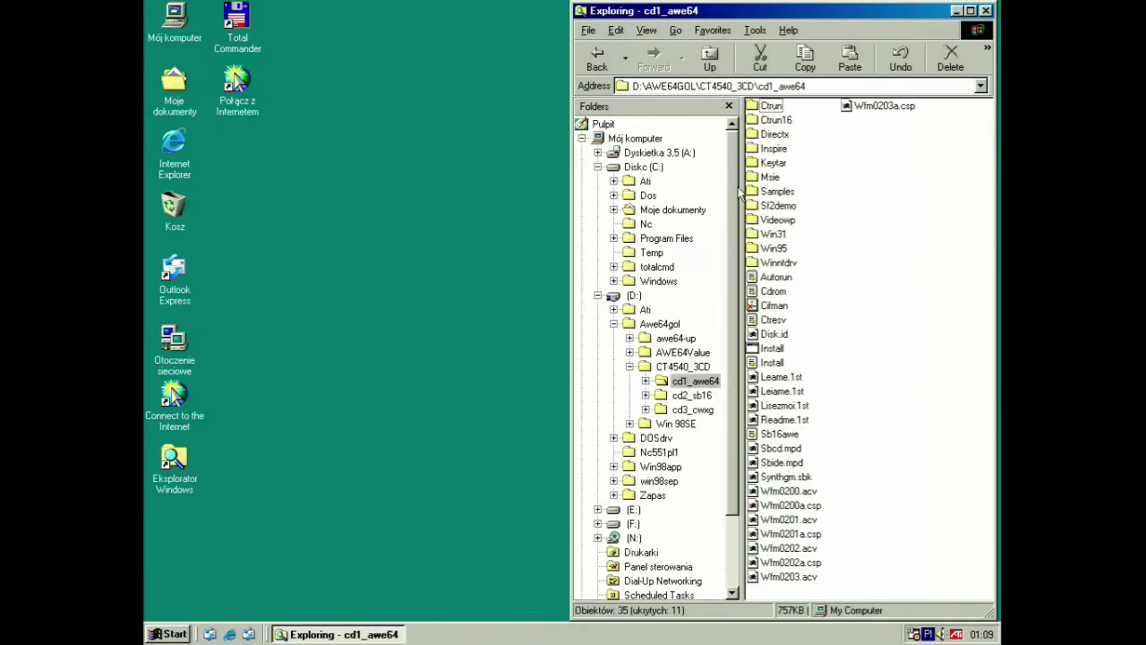
Step: Open the Ctrun subfolder of cd1_awe64 and select the Ctrun icon file
click(767, 281)
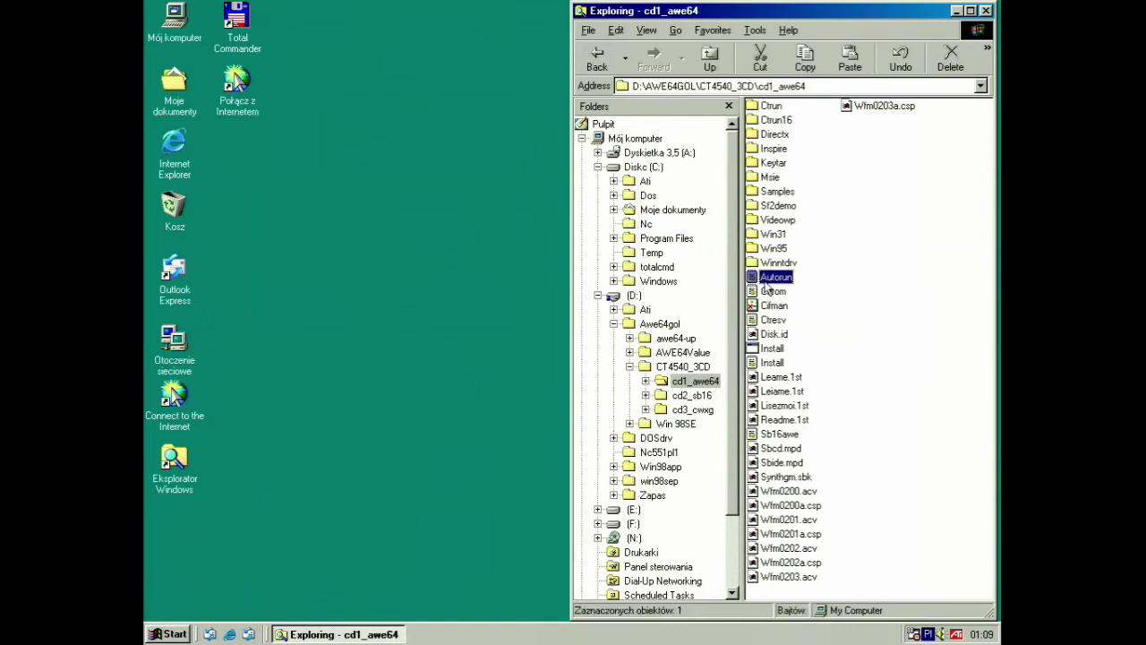
click(766, 107)
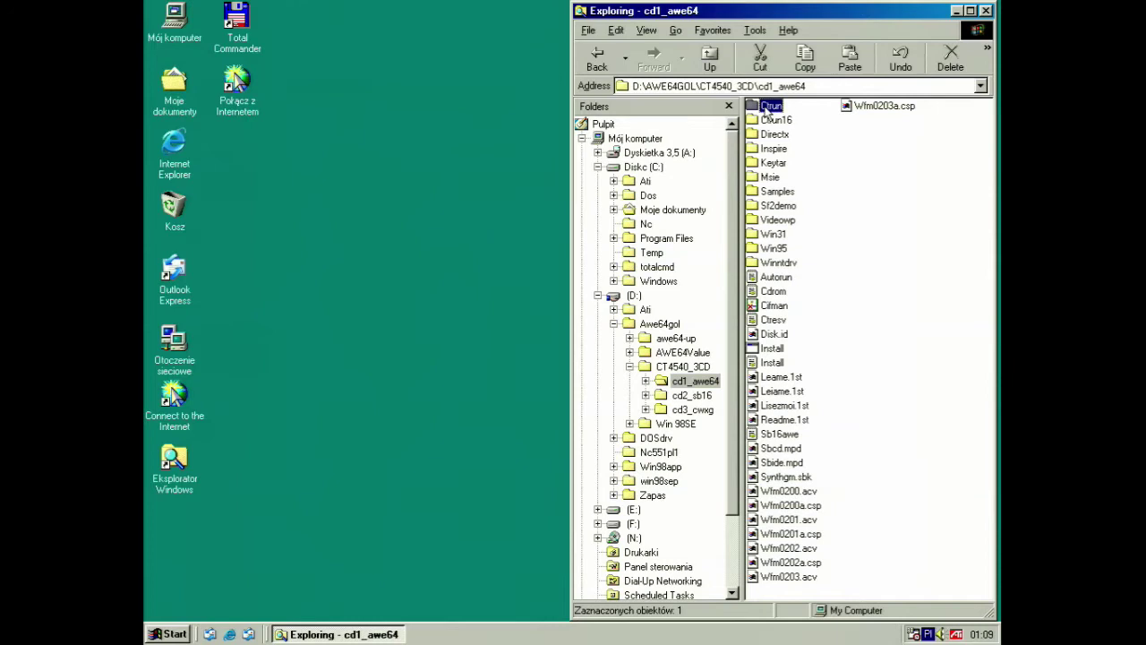
double_click(766, 108)
click(770, 206)
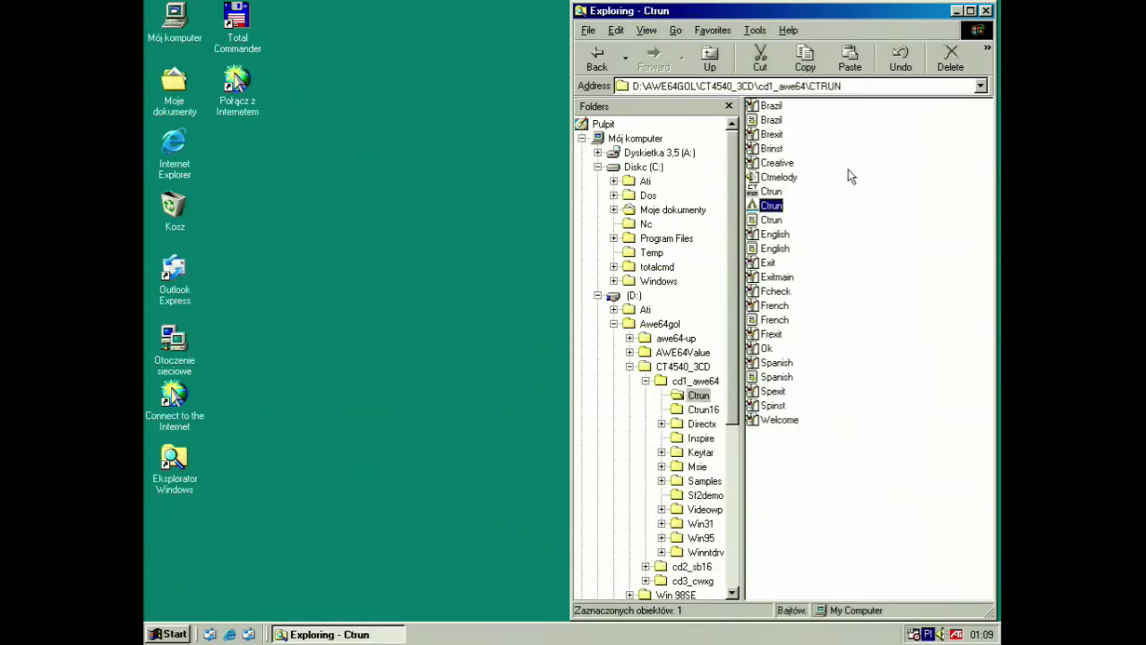
Step: Set the folder options to show all files and turn off hiding of extensions for known file types
click(642, 34)
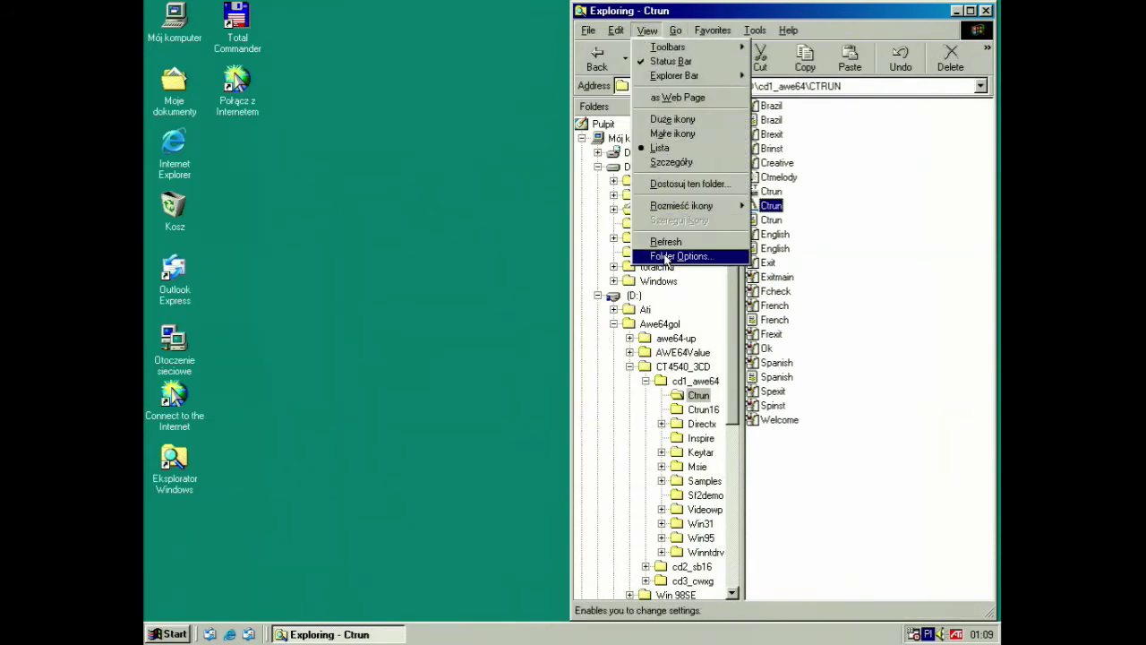
click(665, 256)
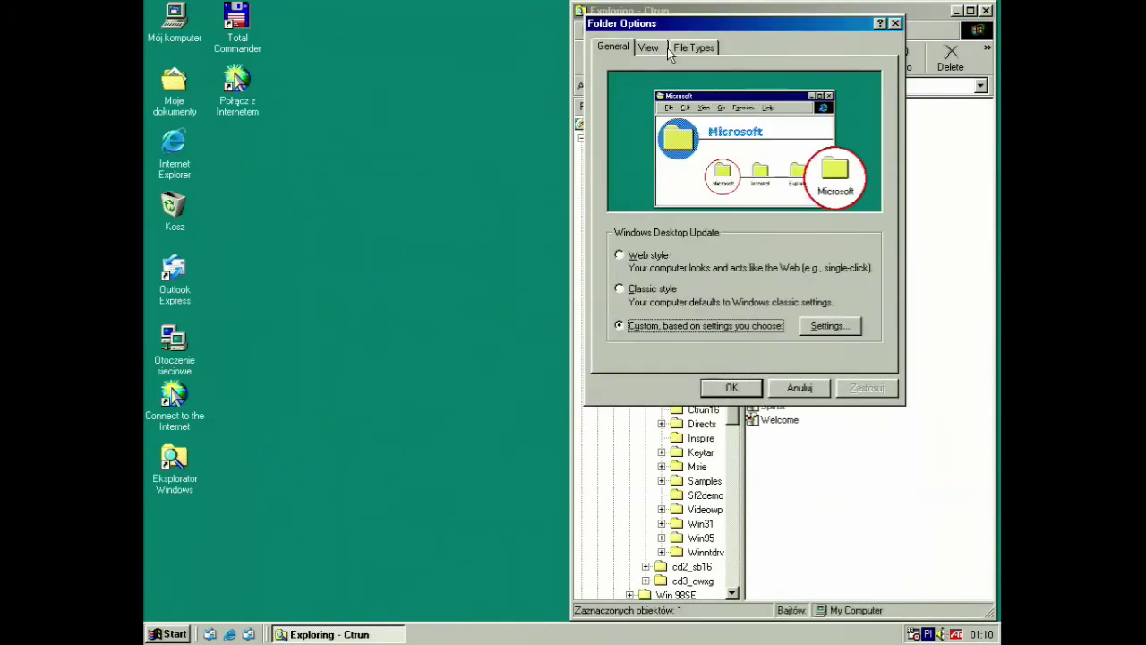
click(688, 48)
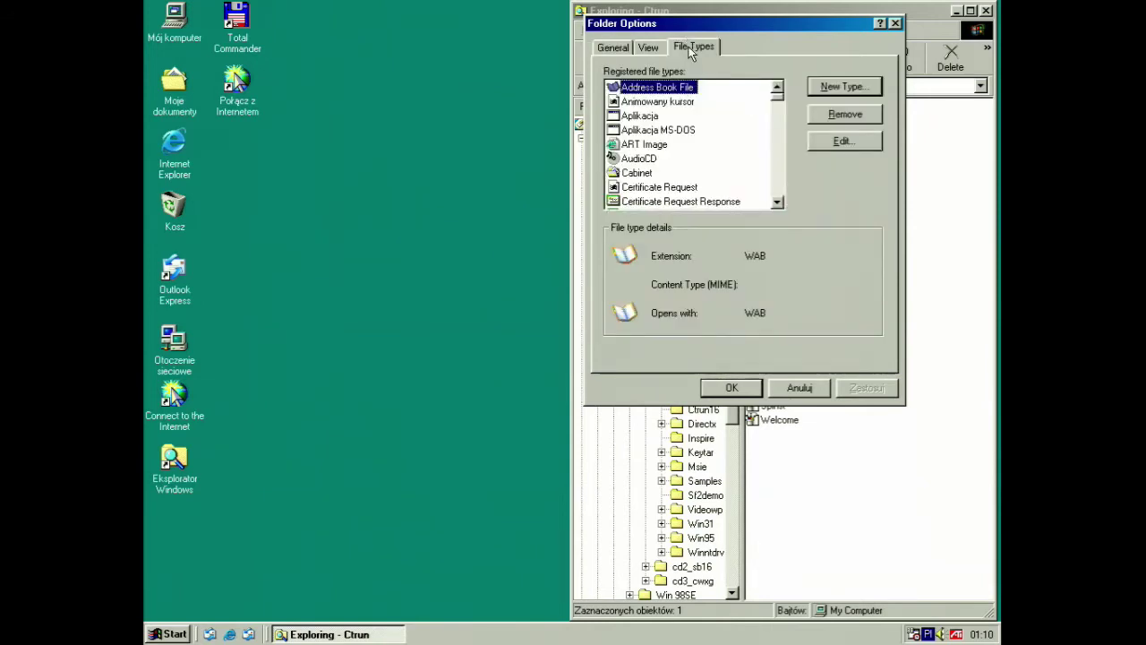
click(657, 47)
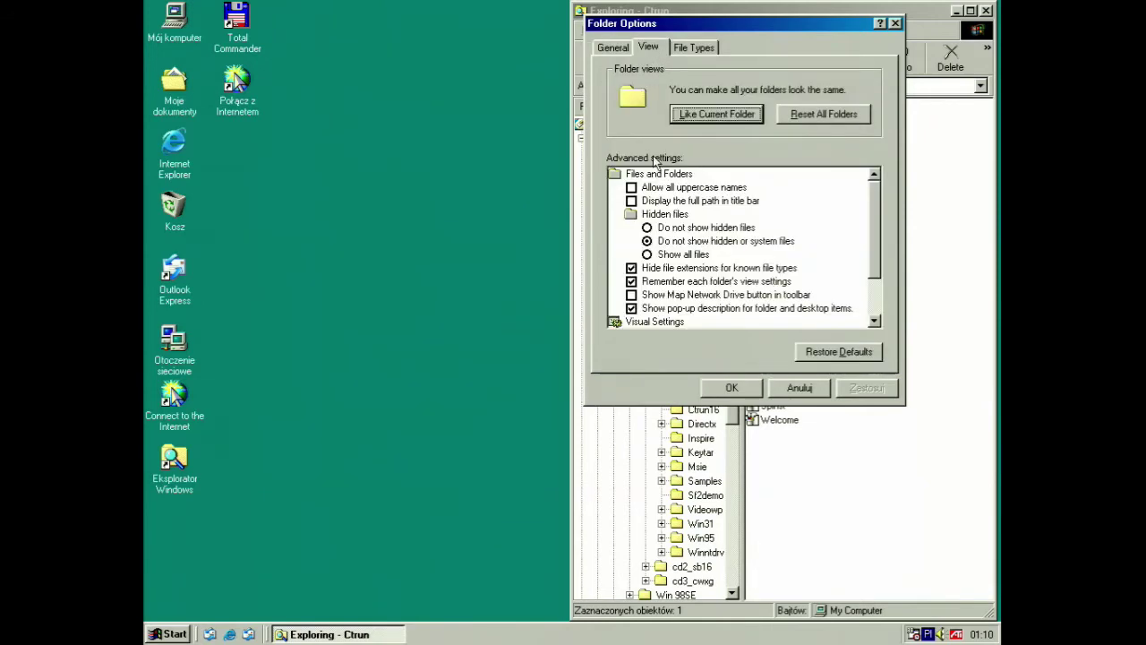
click(646, 255)
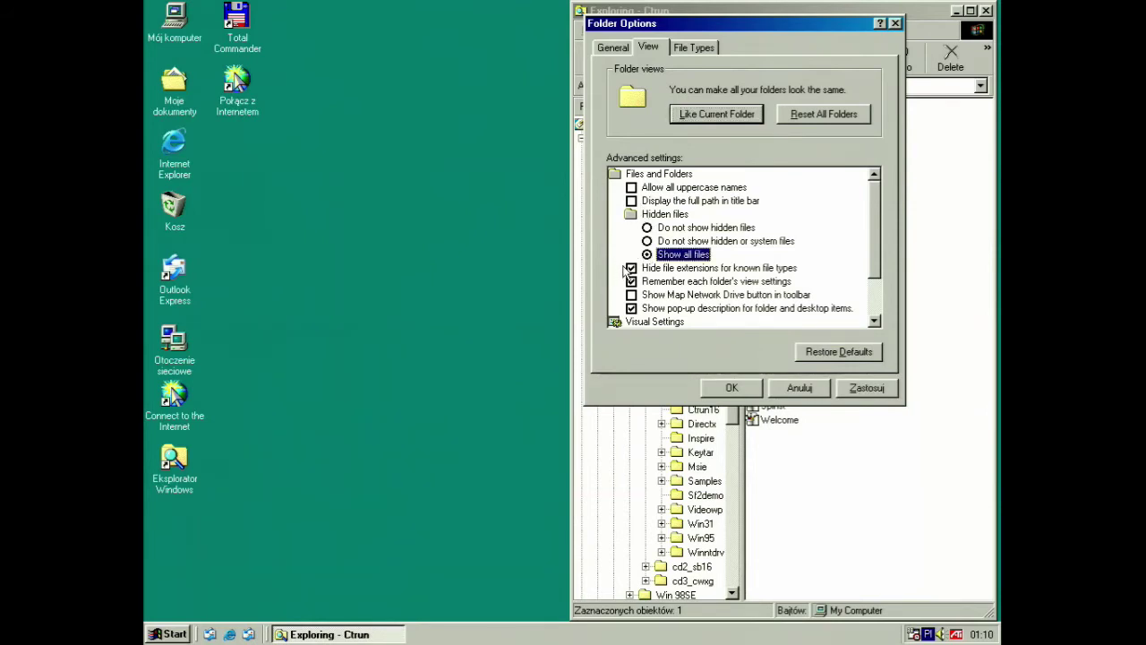
click(631, 267)
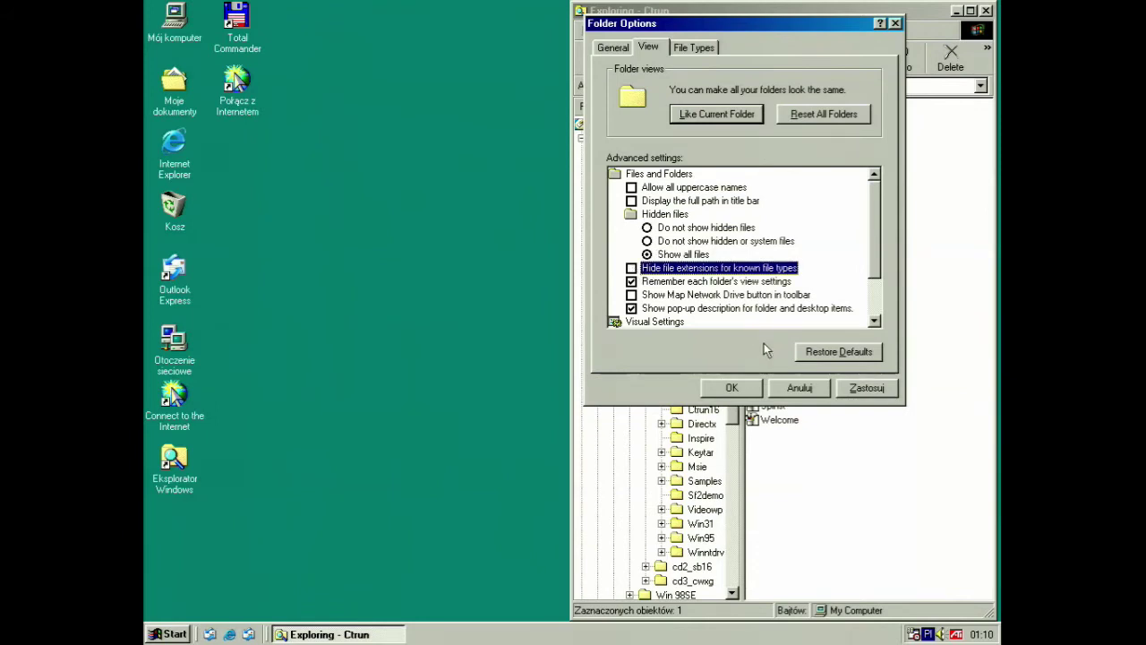
click(851, 390)
click(752, 391)
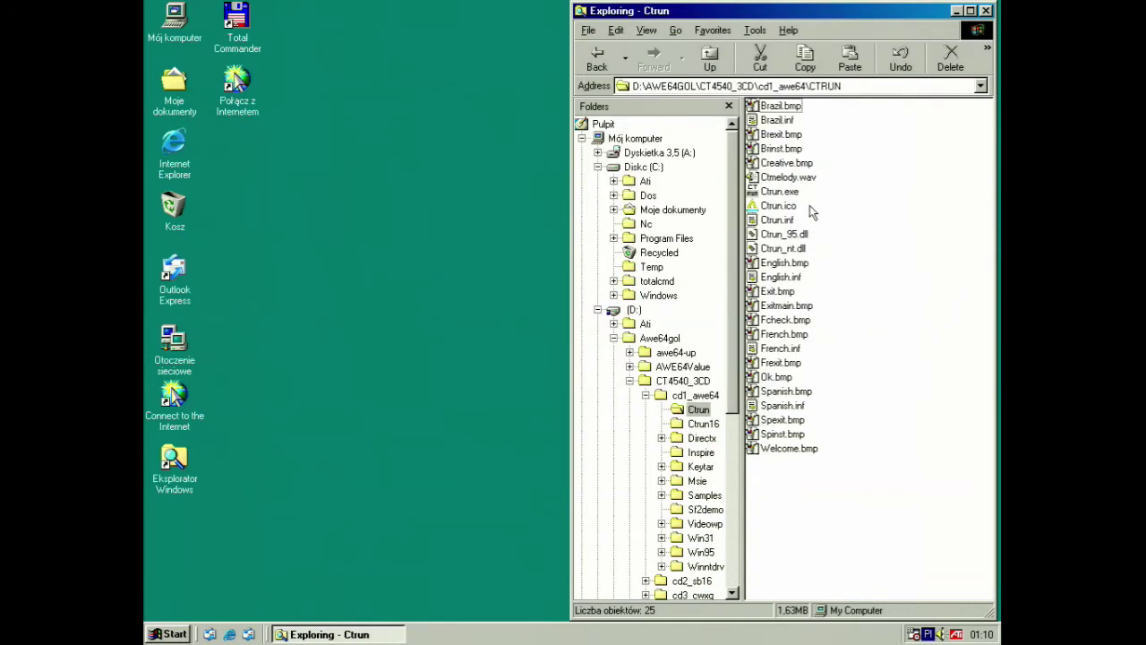
Step: Run the Creative installer Ctrun.exe in English and close the Explorer window
click(767, 192)
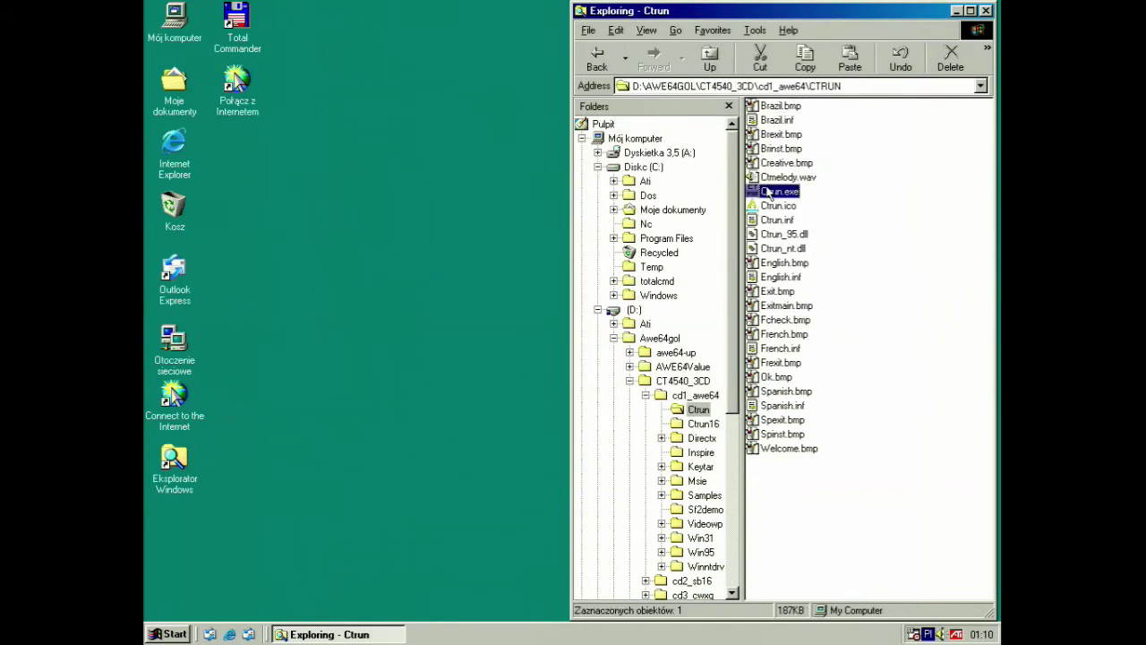
double_click(768, 193)
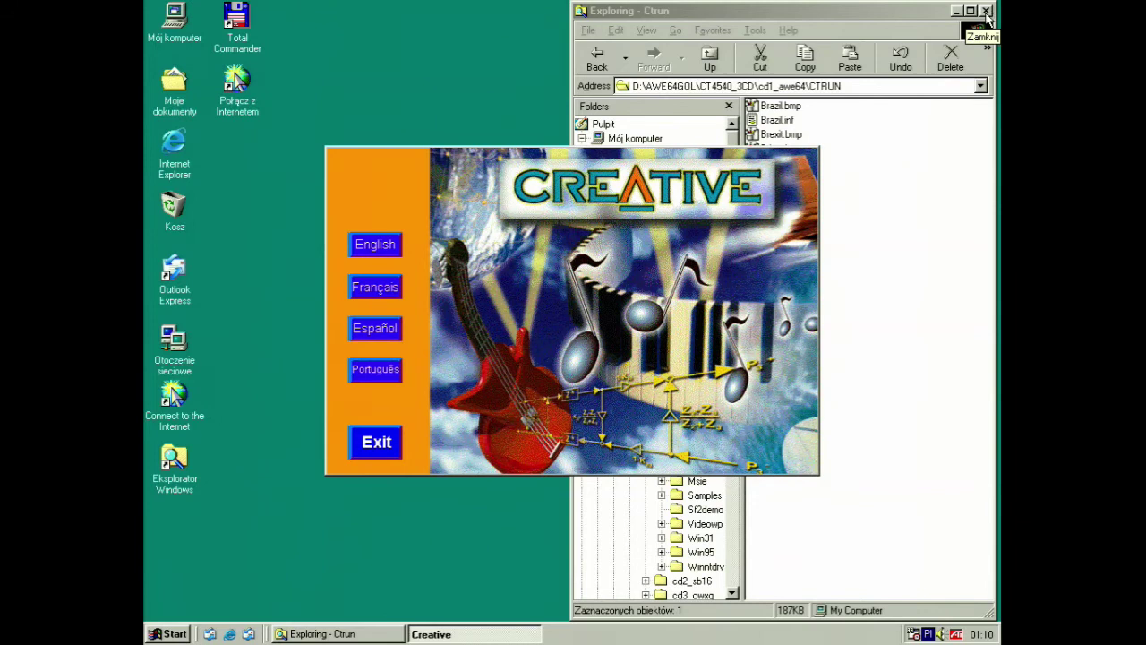
click(986, 11)
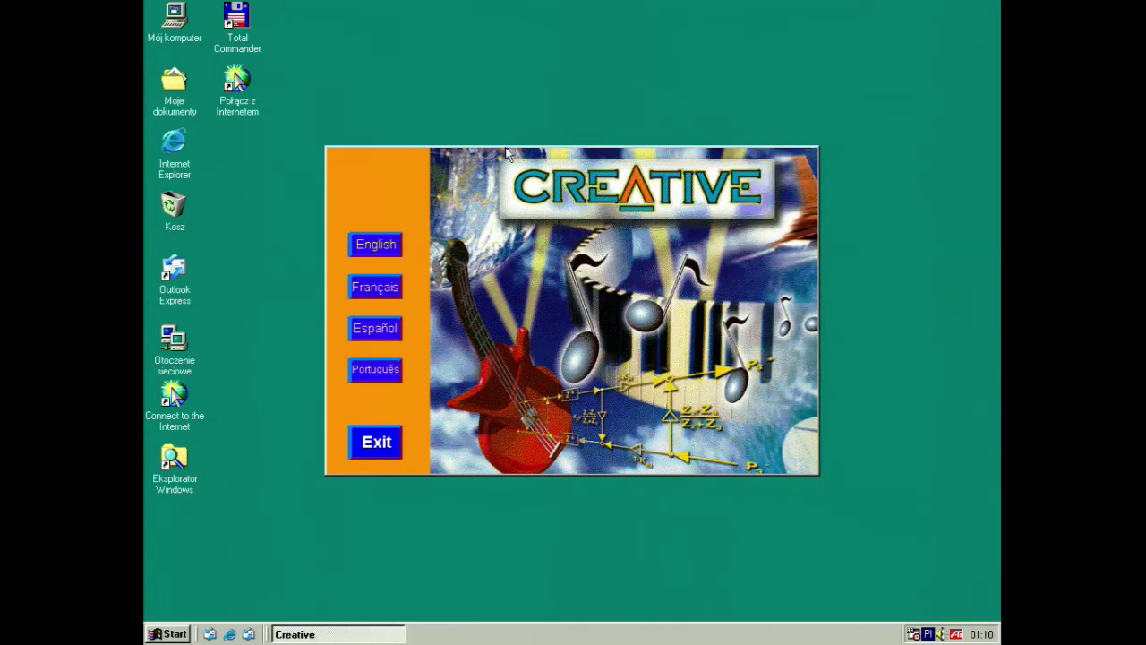
click(376, 245)
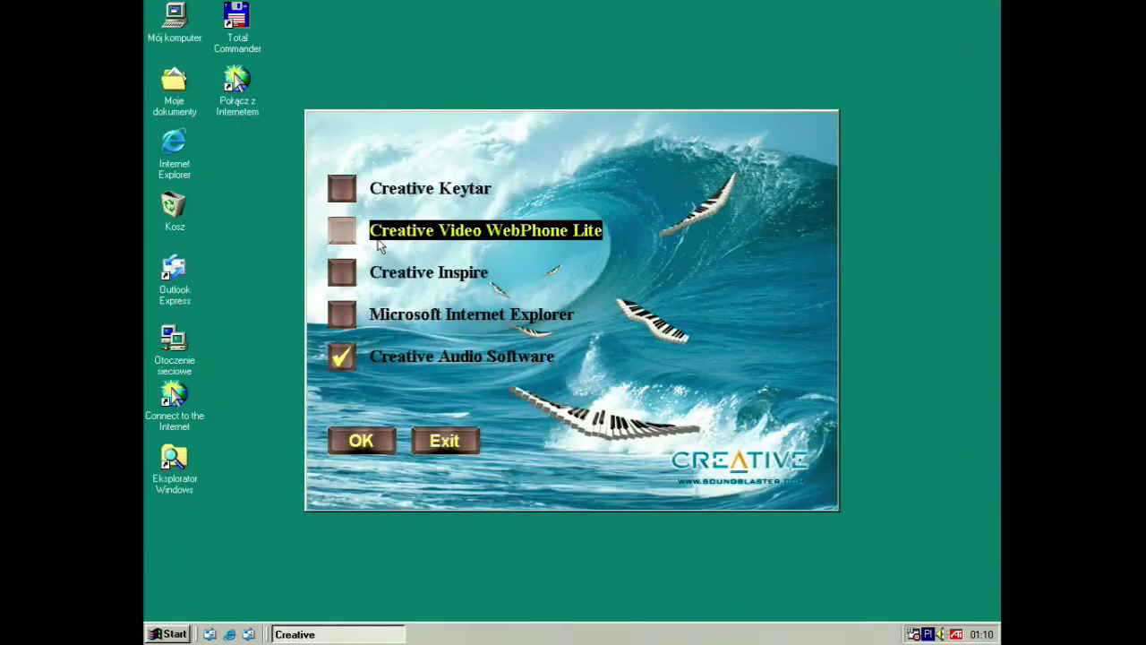
Step: Start installing Creative Audio Software, accepting the license agreement and continuing past the readme file
click(361, 441)
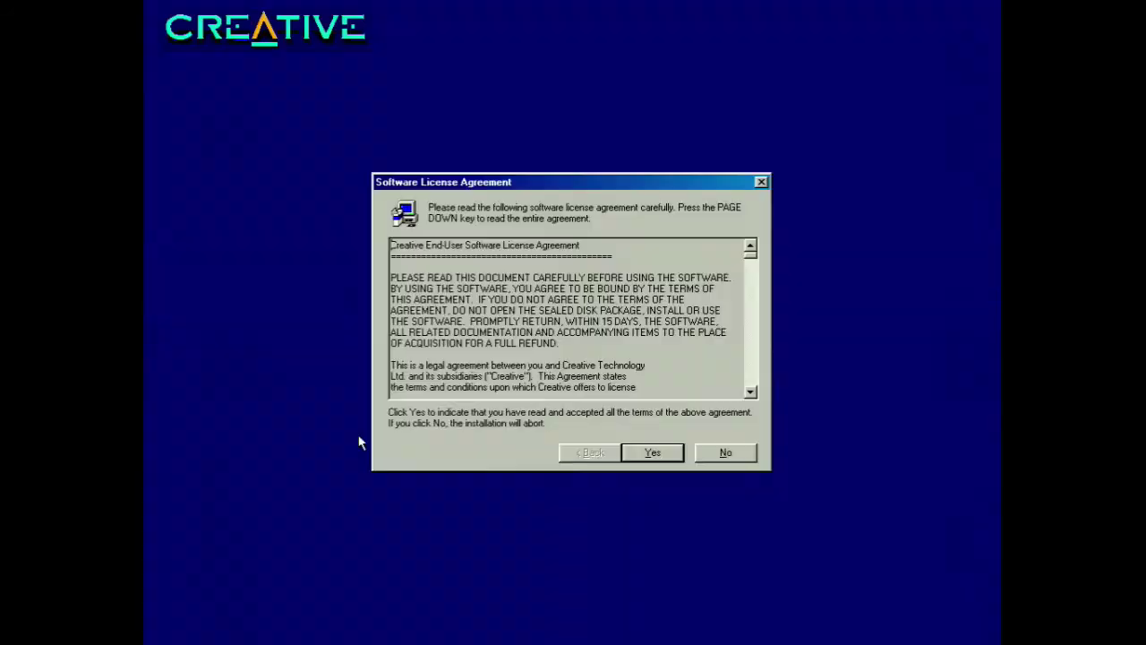
click(663, 454)
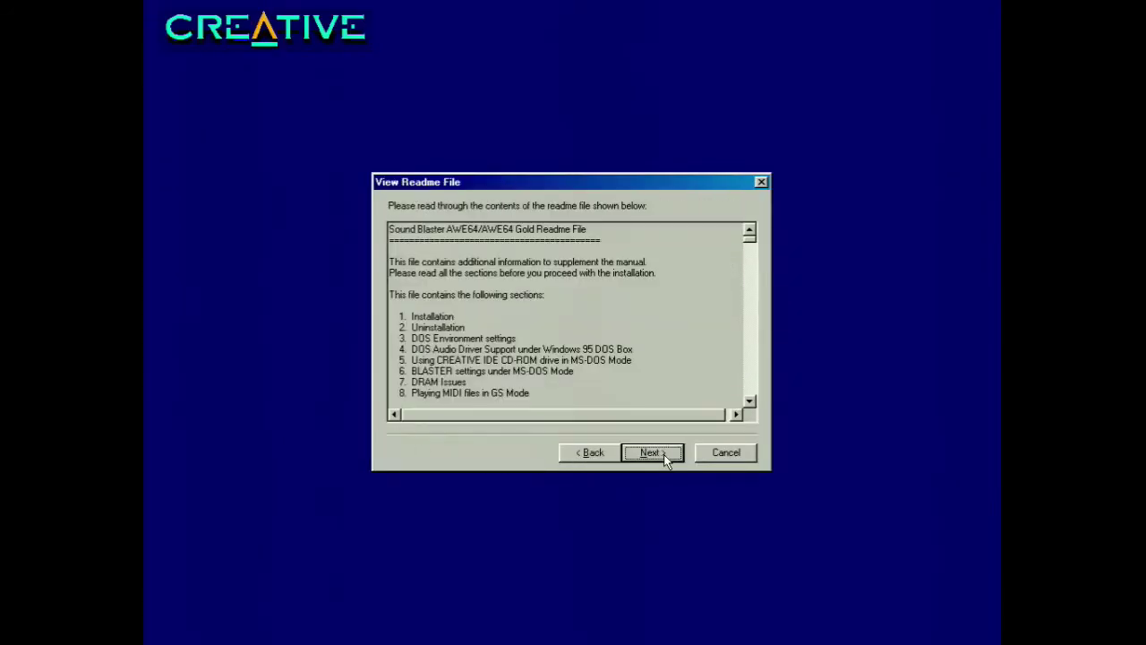
click(663, 454)
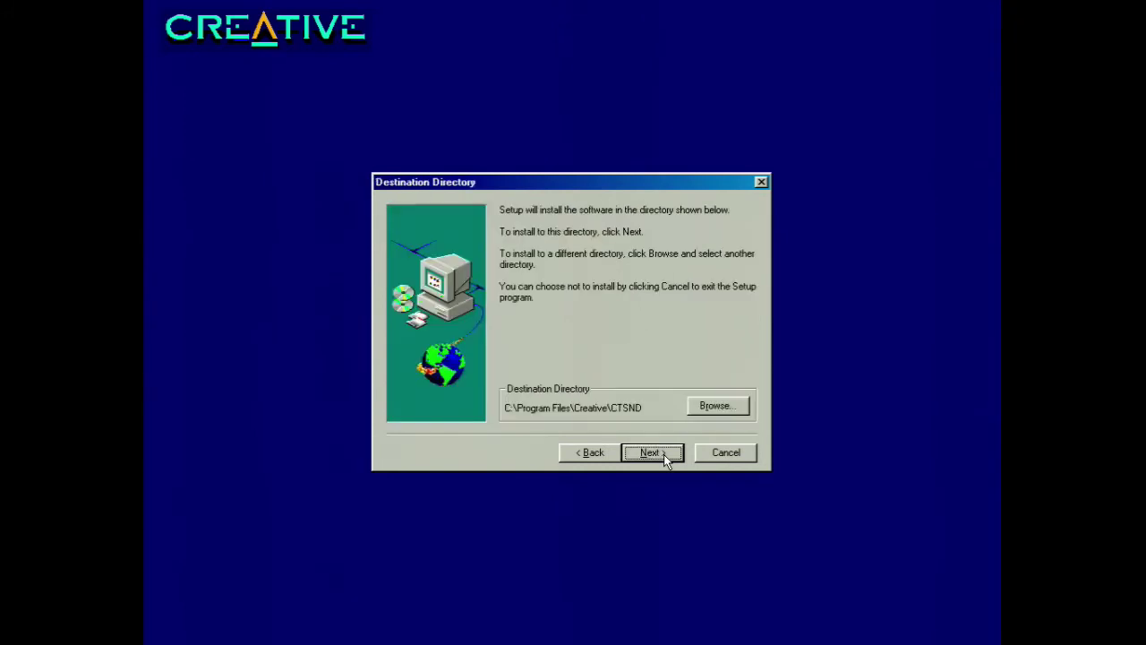
Step: Set the installation's destination directory to c:\CTCM and continue to the setup options
click(710, 407)
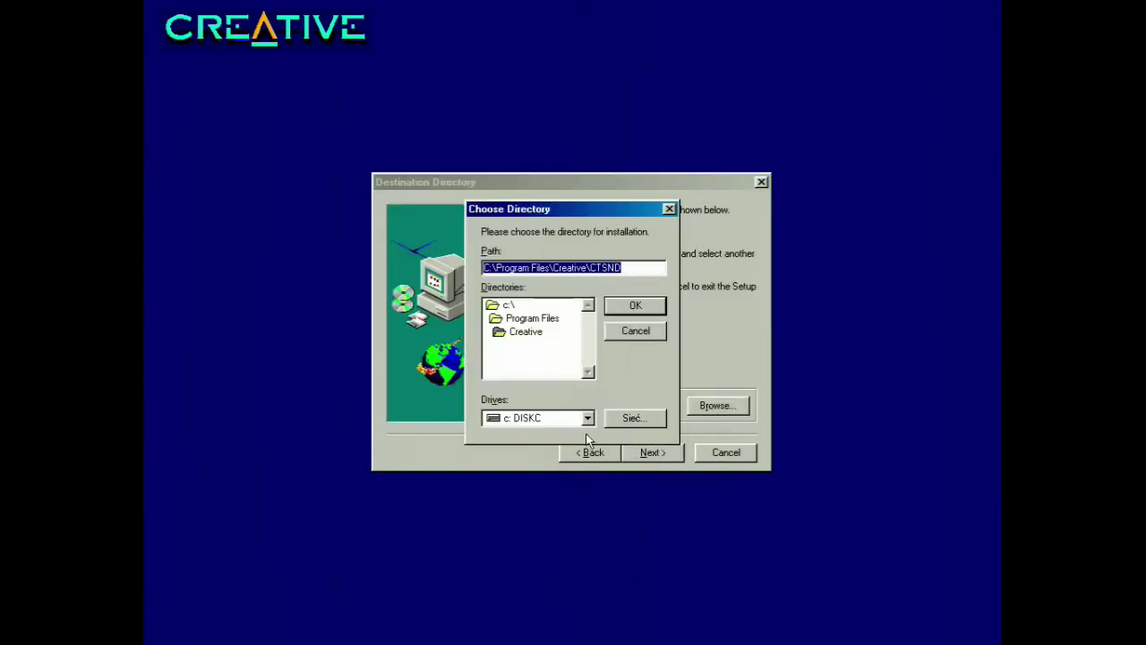
click(504, 306)
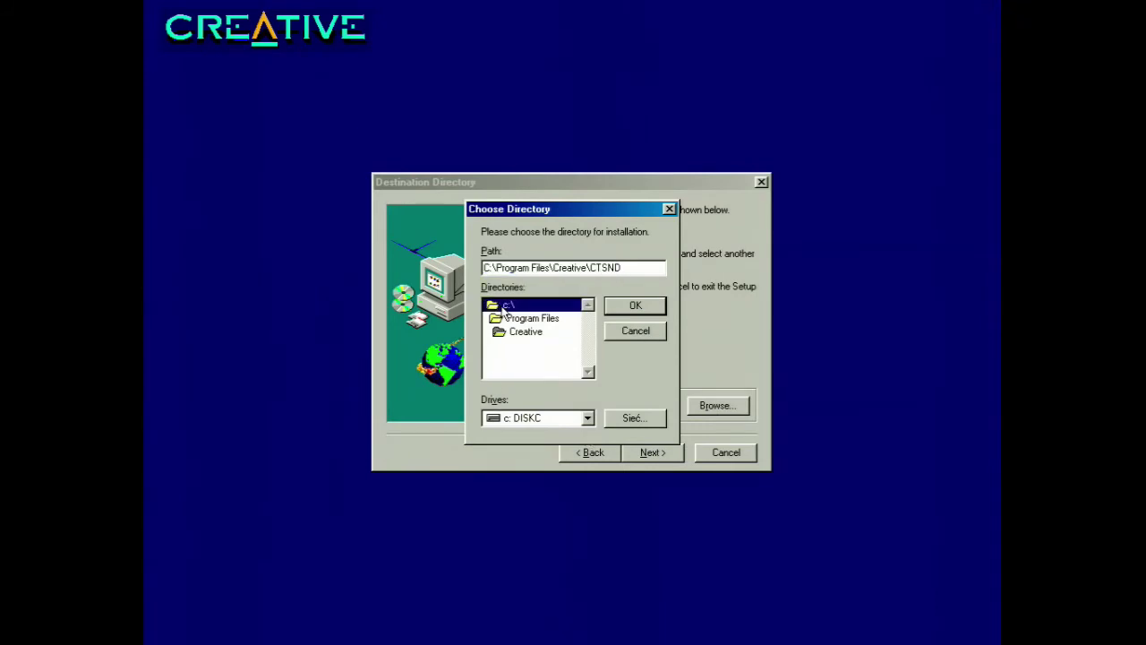
double_click(504, 306)
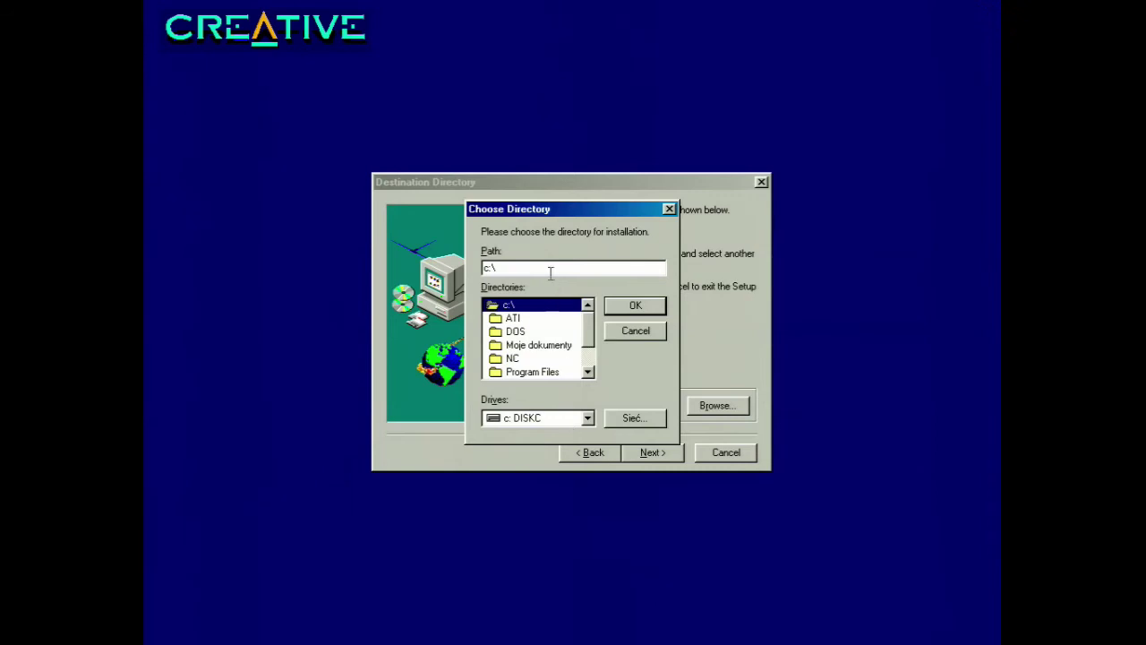
click(550, 269)
text(C)
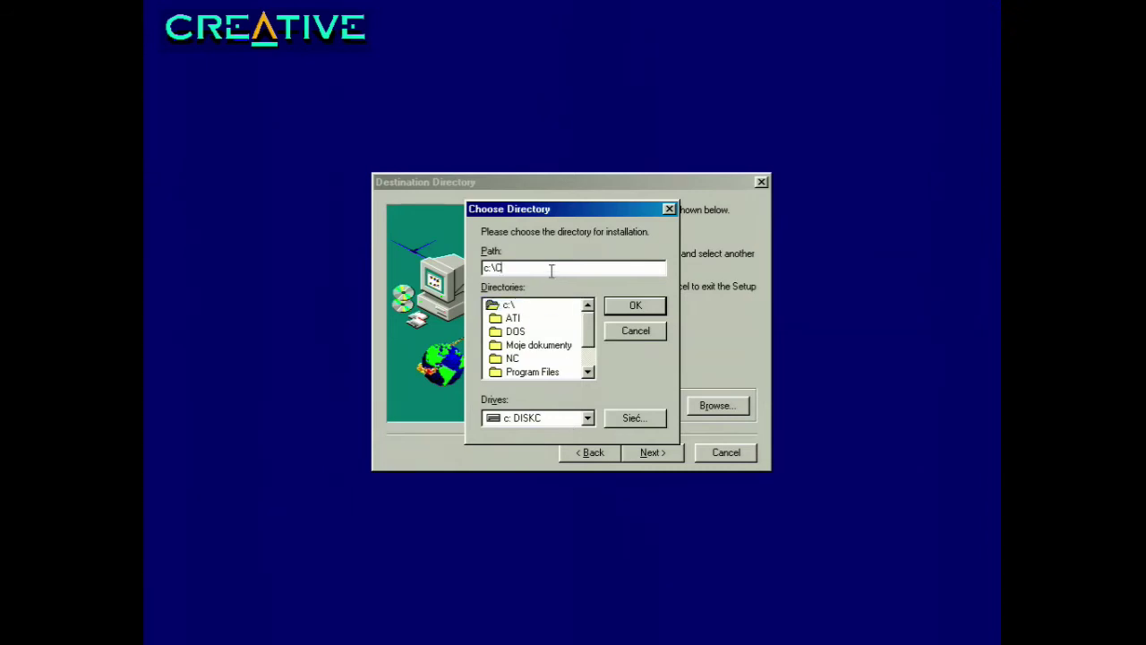
text(TCM)
click(616, 306)
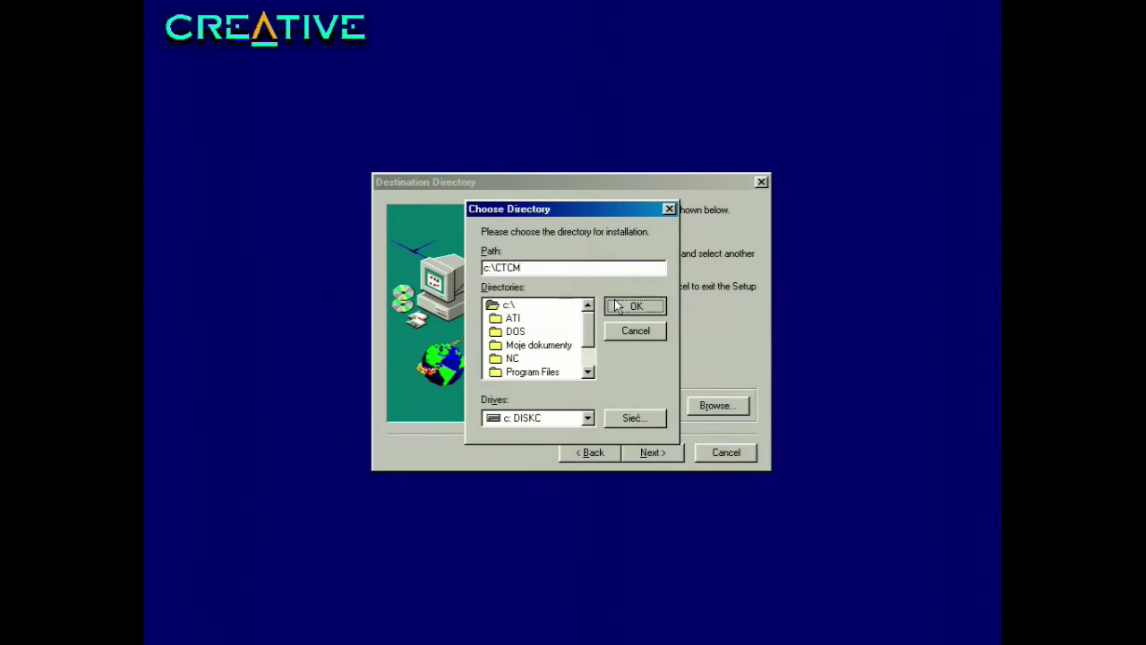
click(651, 454)
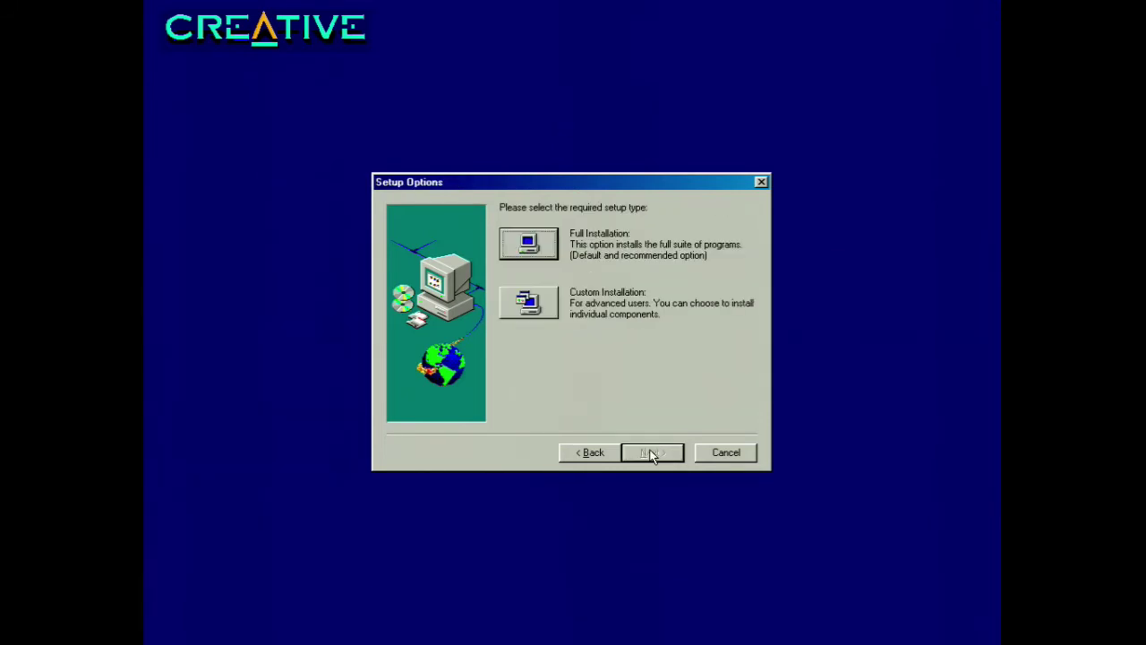
Step: Run the Full Installation into the Sound Blaster AWE64 program folder, accept the SYSTEM.INI additions, and finish setup with the restart postponed
click(527, 243)
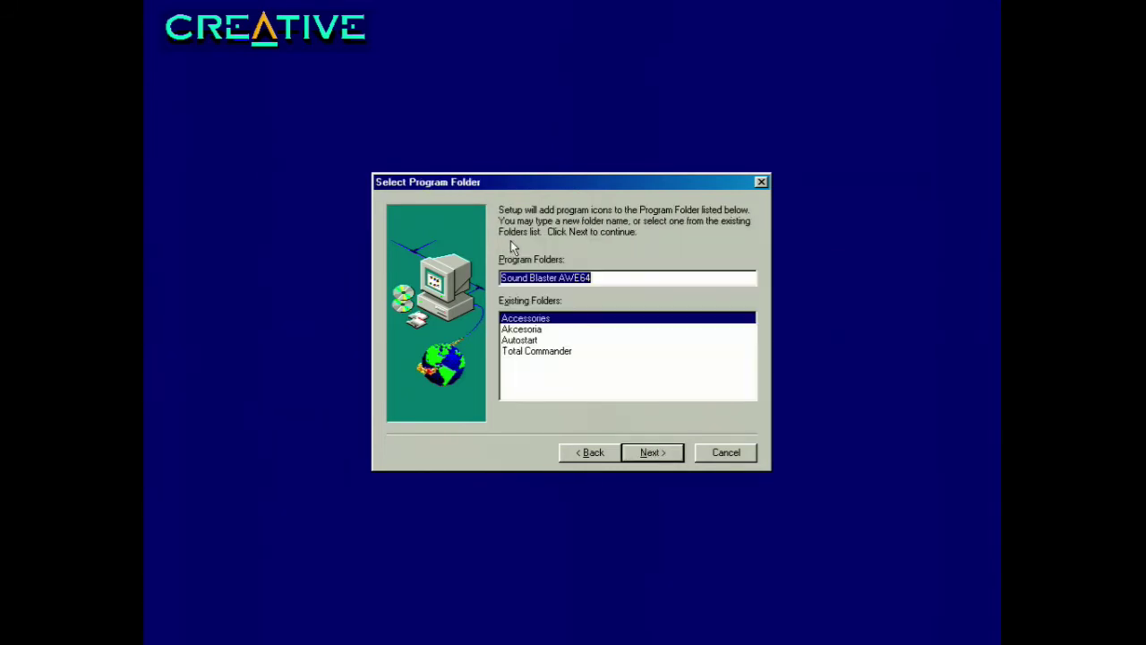
click(633, 447)
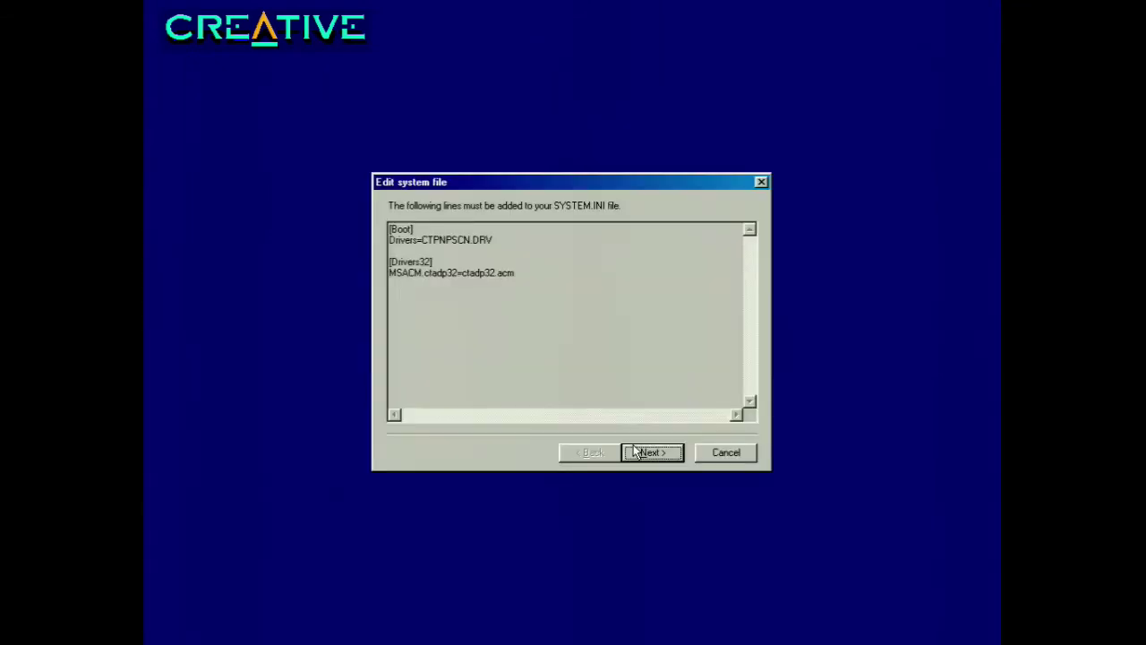
click(640, 452)
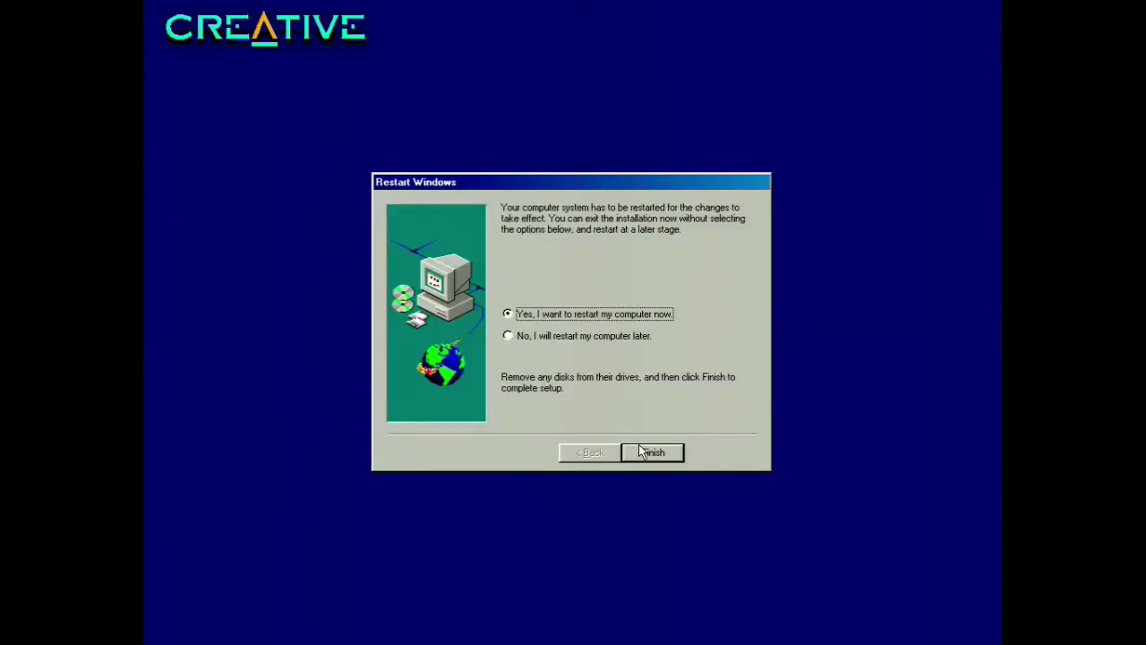
click(632, 332)
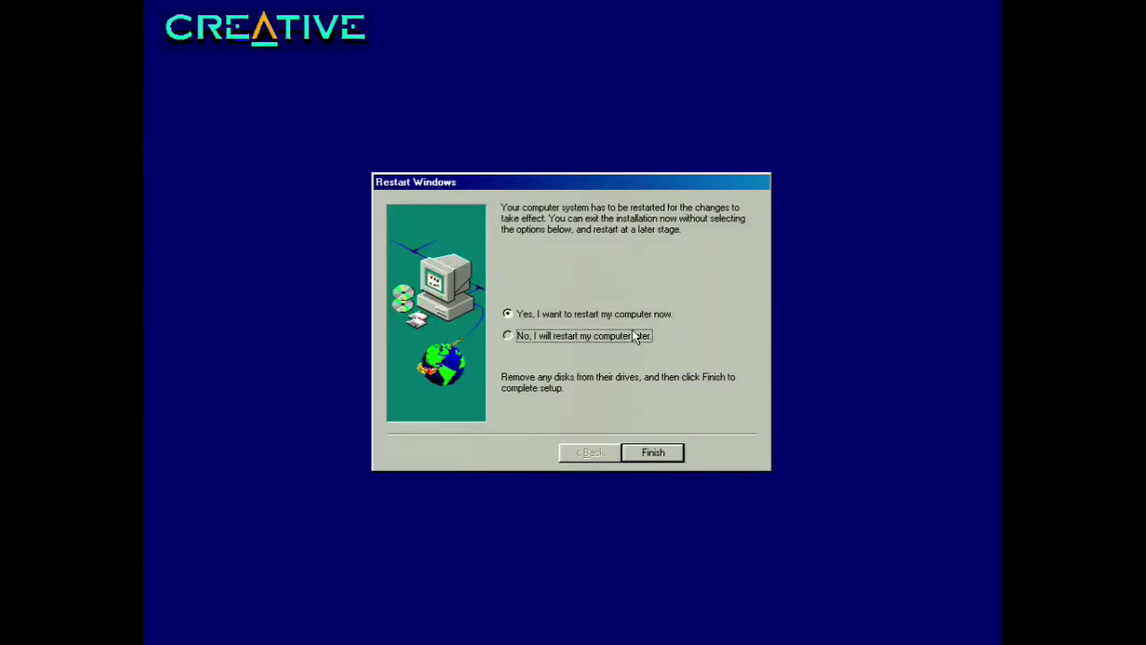
click(665, 451)
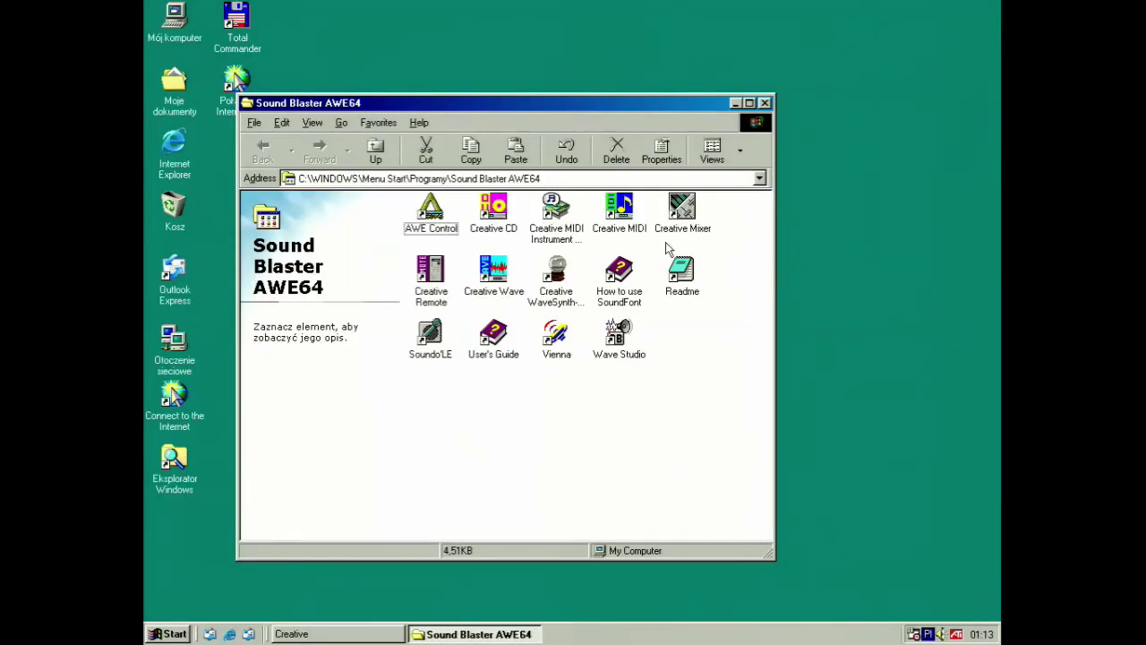
Step: Close the Sound Blaster AWE64 folder, restart the computer in MS-DOS mode, and start Windows from the prompt with win
click(764, 103)
click(170, 634)
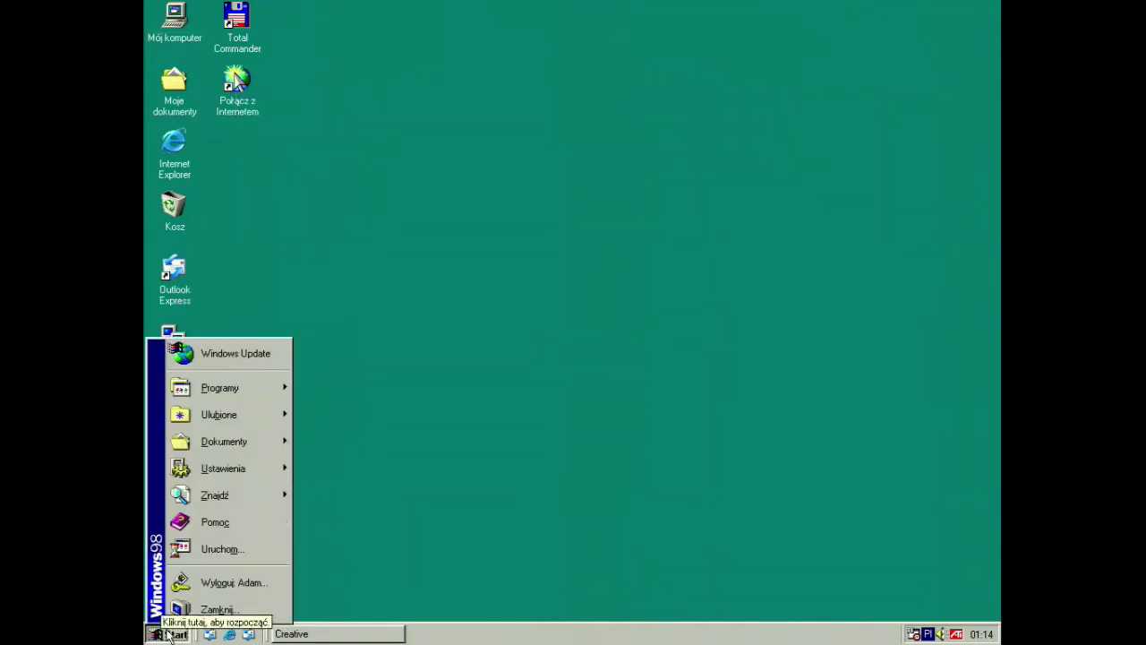
click(197, 611)
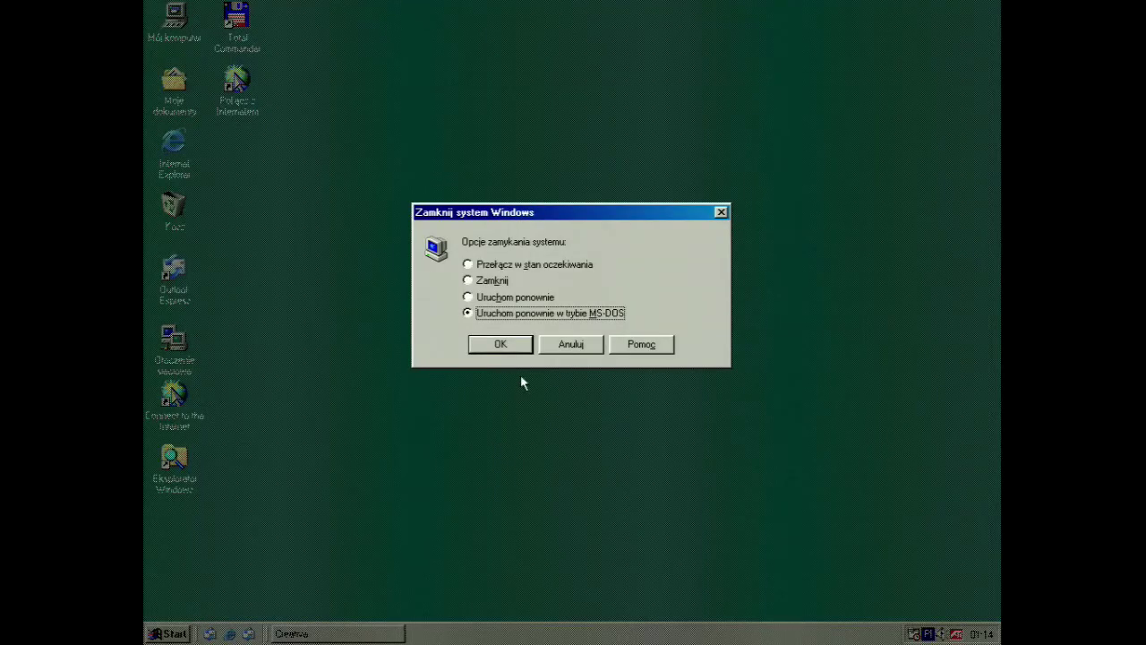
click(522, 348)
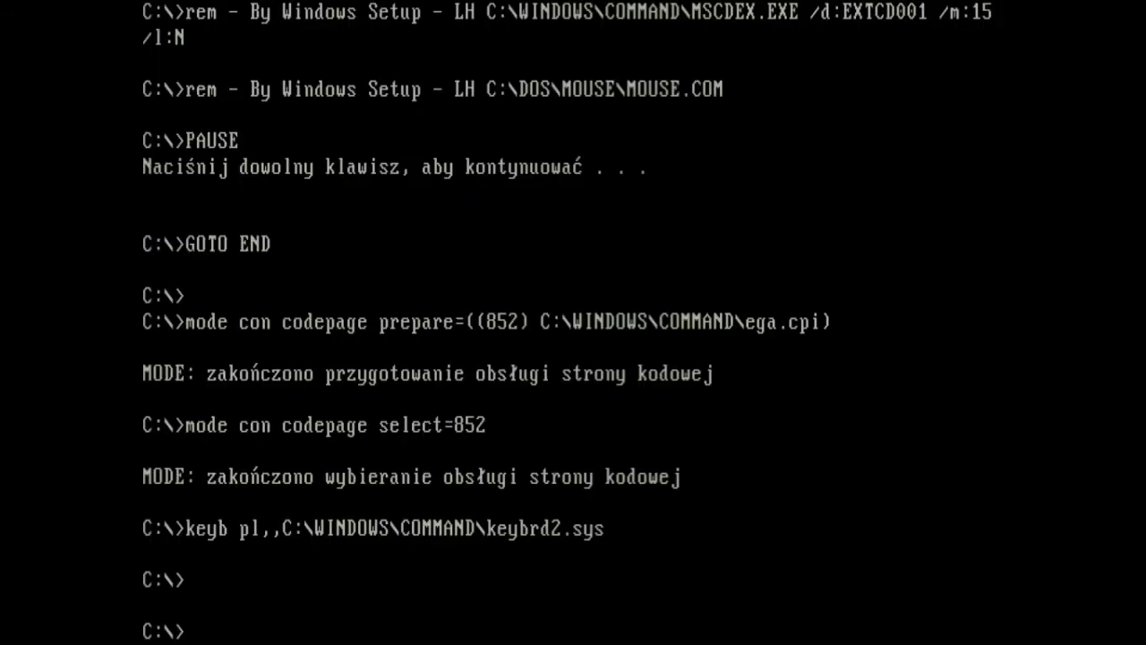
text(win)
key(Return)
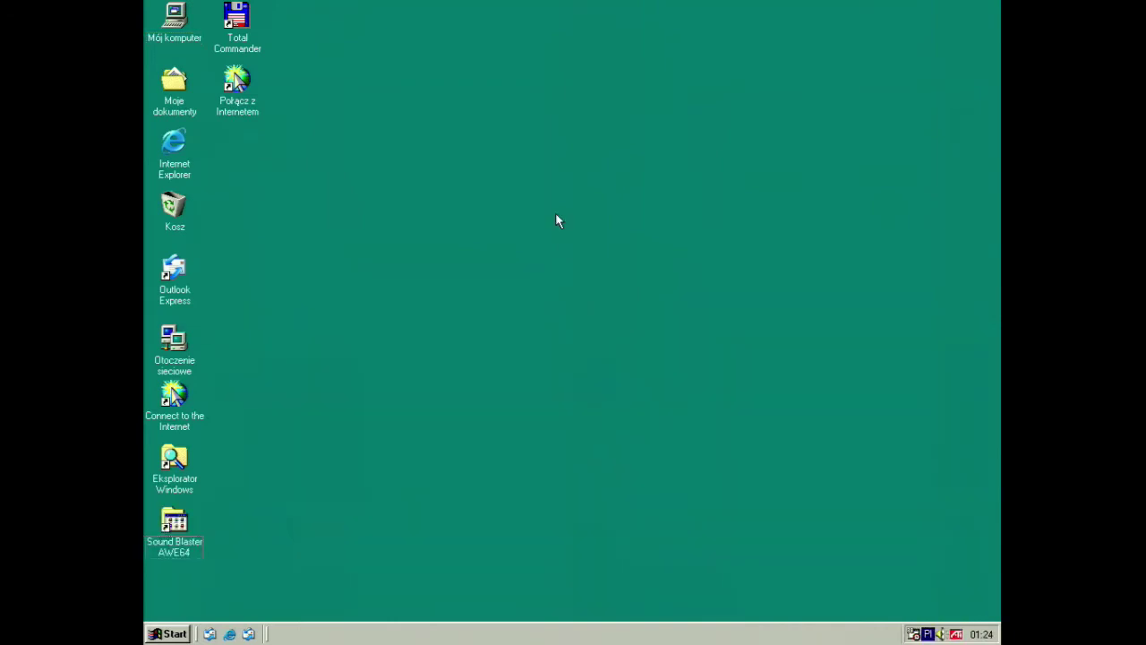
Step: Open the computer's system properties and list the sound, video and game controllers in the device manager
click(171, 17)
right_click(171, 18)
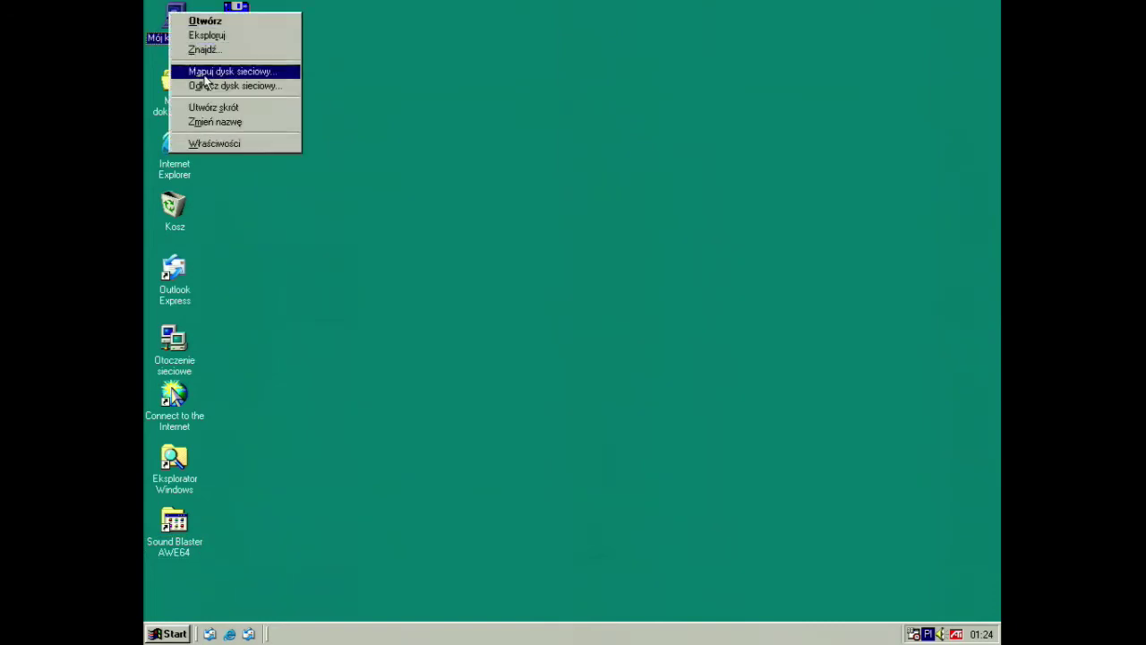
click(222, 140)
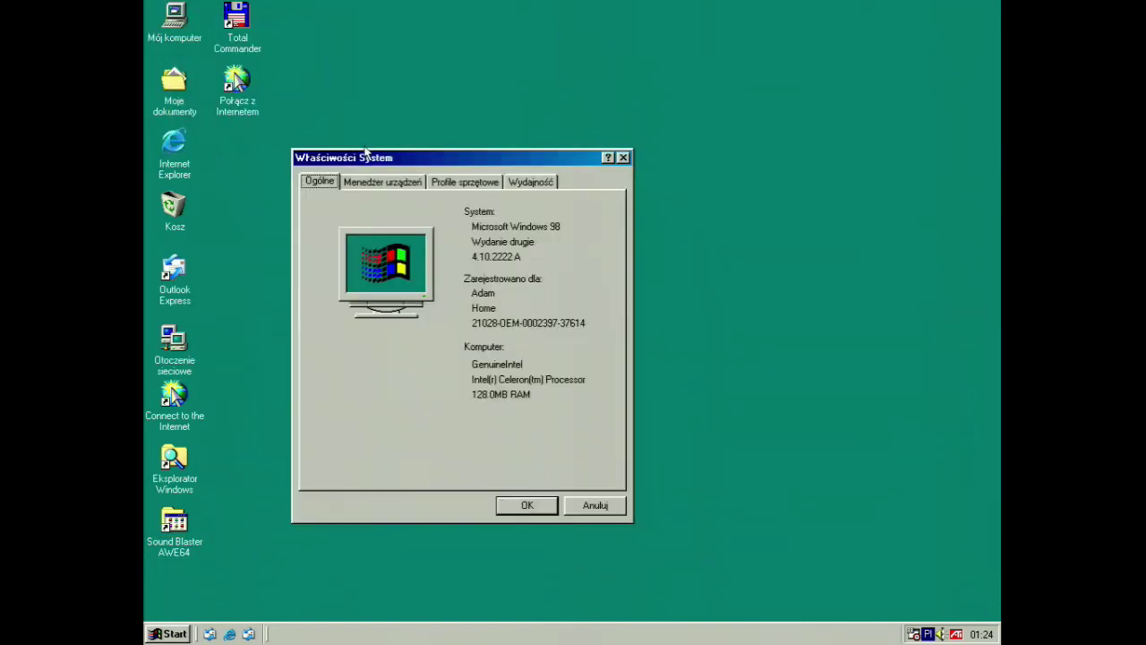
click(408, 180)
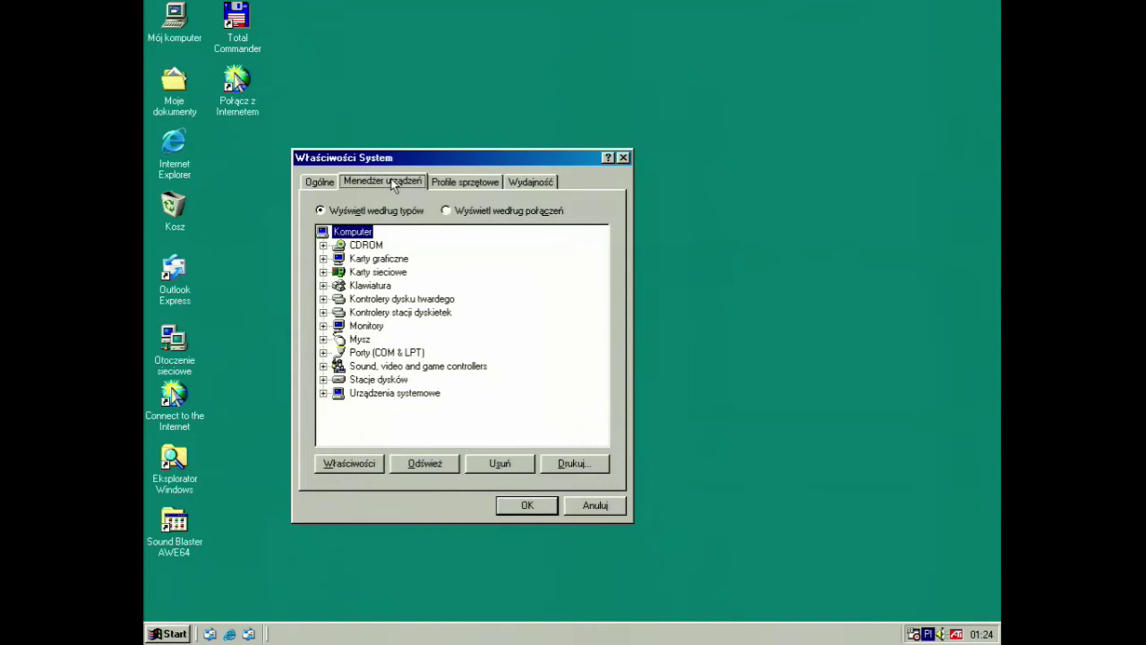
click(323, 366)
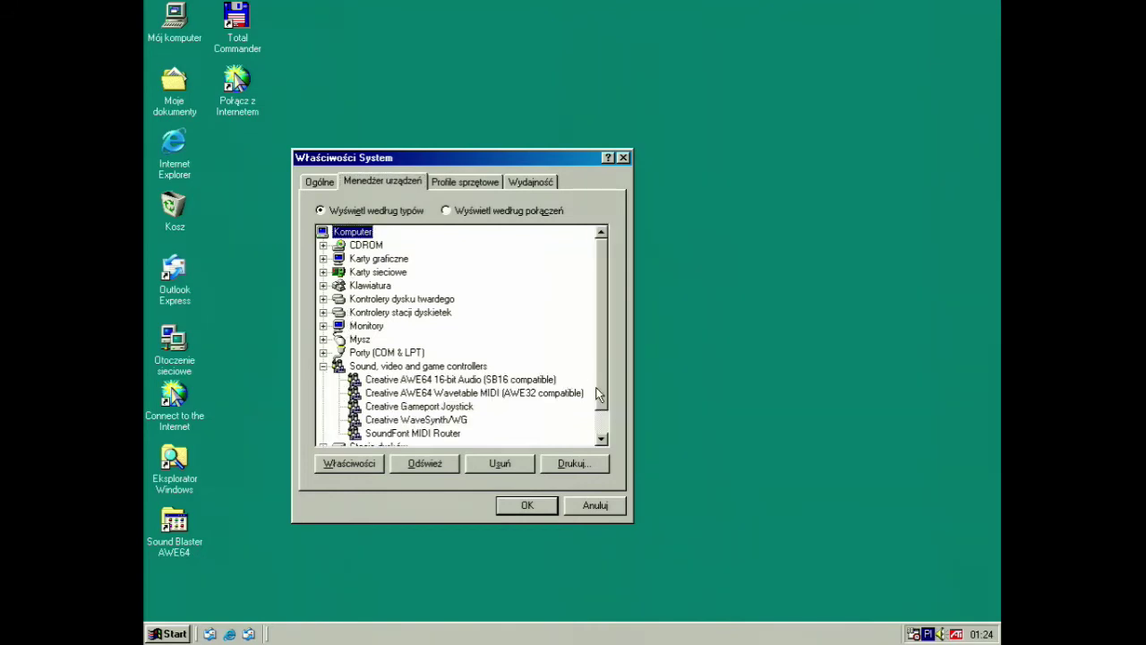
click(601, 438)
click(601, 439)
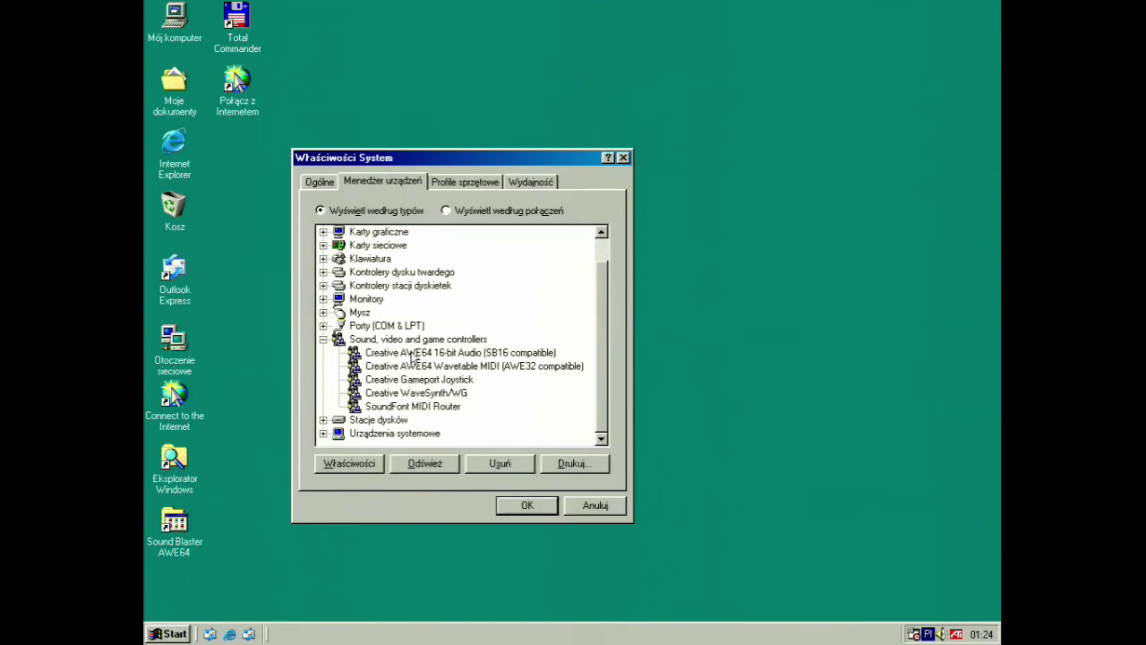
Step: Examine the general information, settings and resources of the Creative AWE64 16-bit Audio device and close its properties
click(413, 355)
right_click(415, 355)
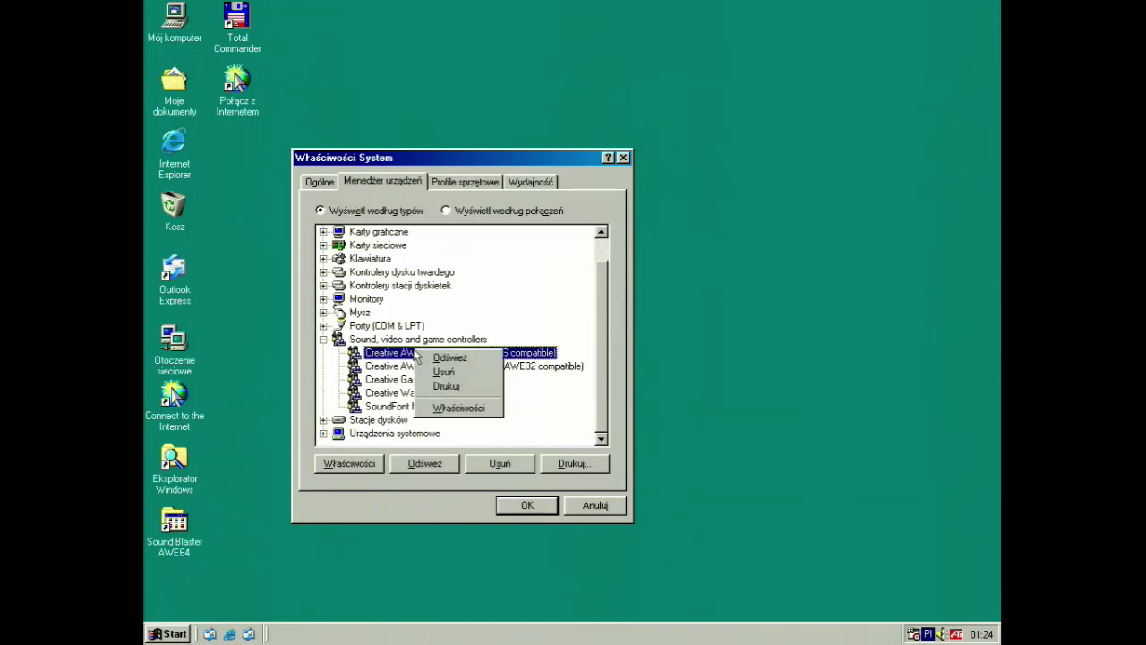
click(452, 409)
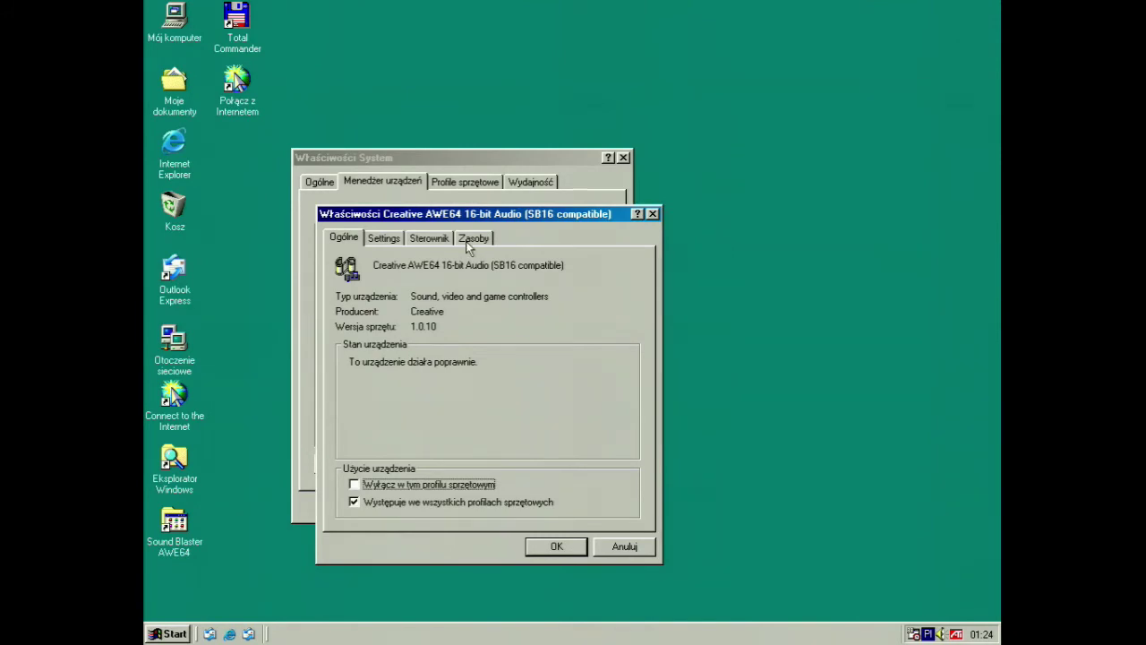
click(385, 240)
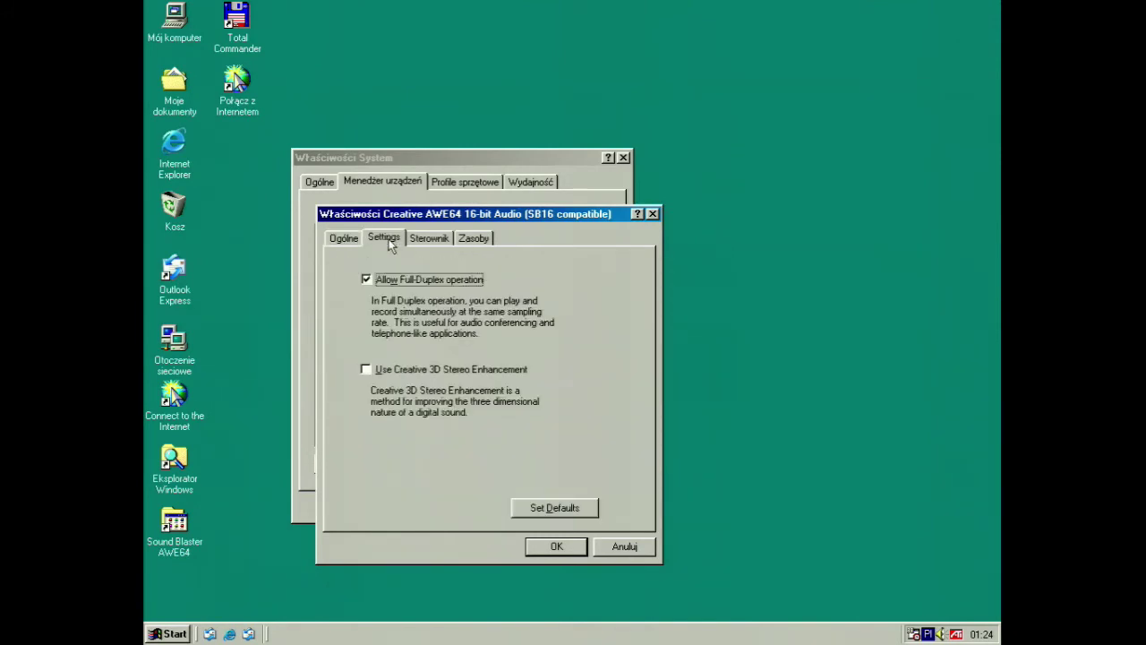
click(474, 240)
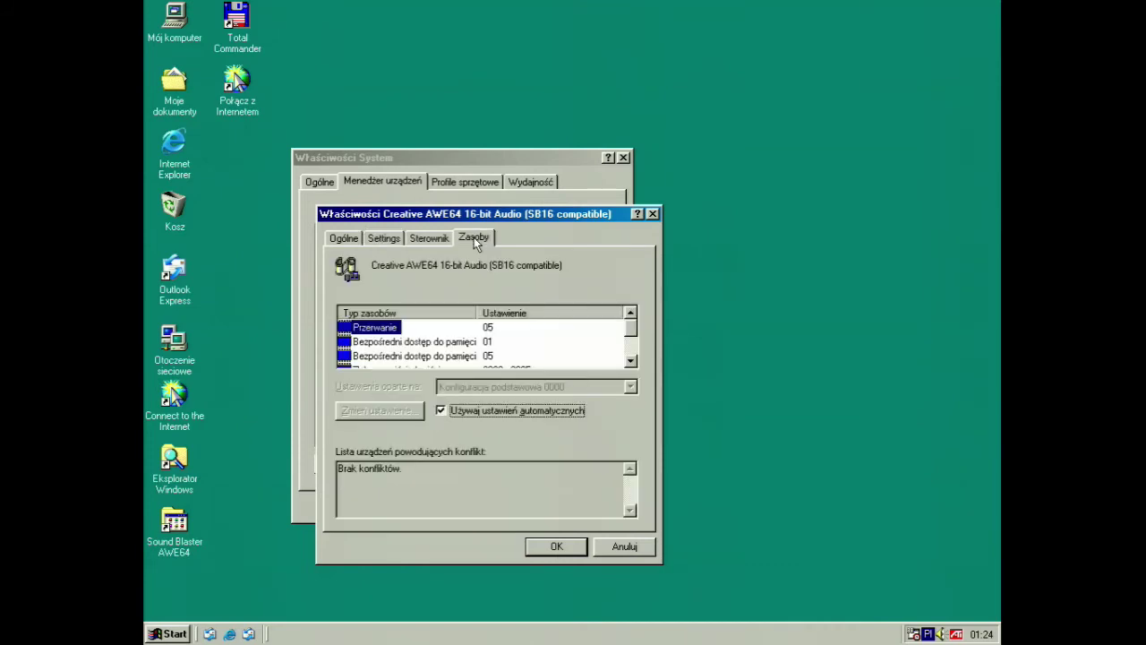
click(631, 352)
click(556, 546)
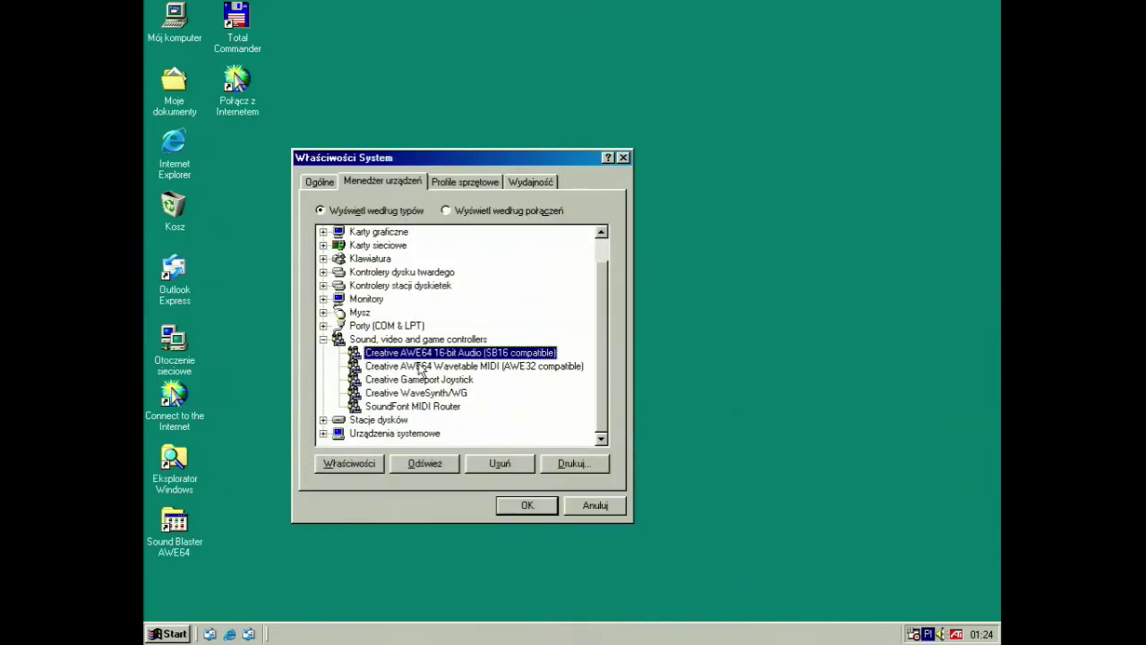
Step: Examine the resources assigned to the Creative AWE64 Wavetable MIDI device and close its properties
click(419, 367)
click(335, 463)
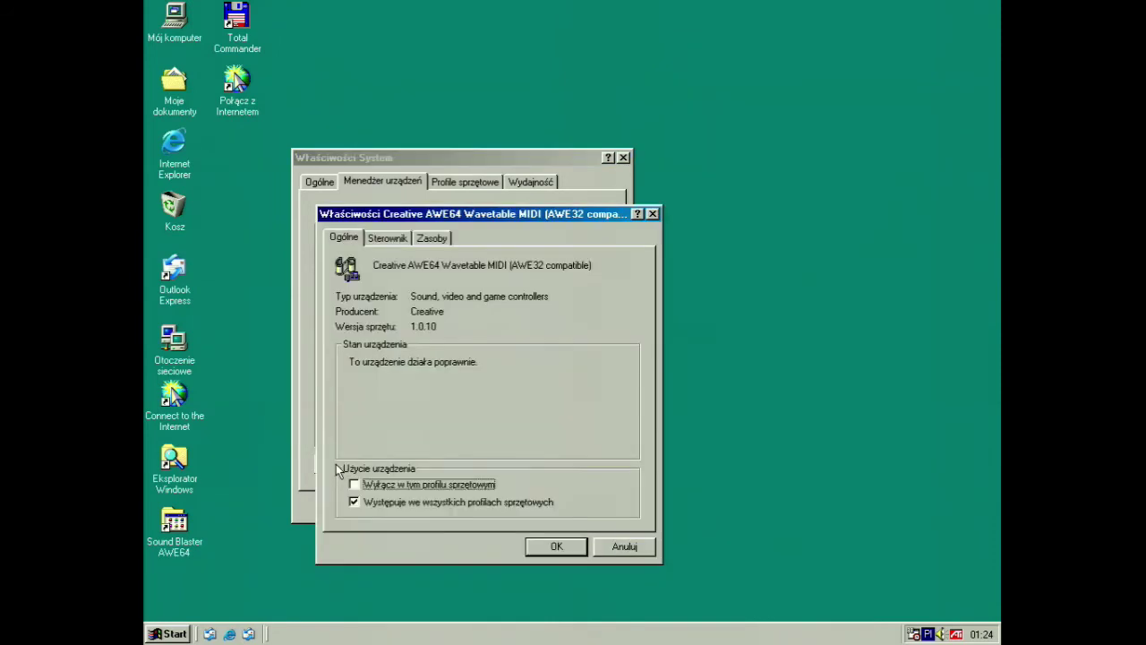
click(428, 238)
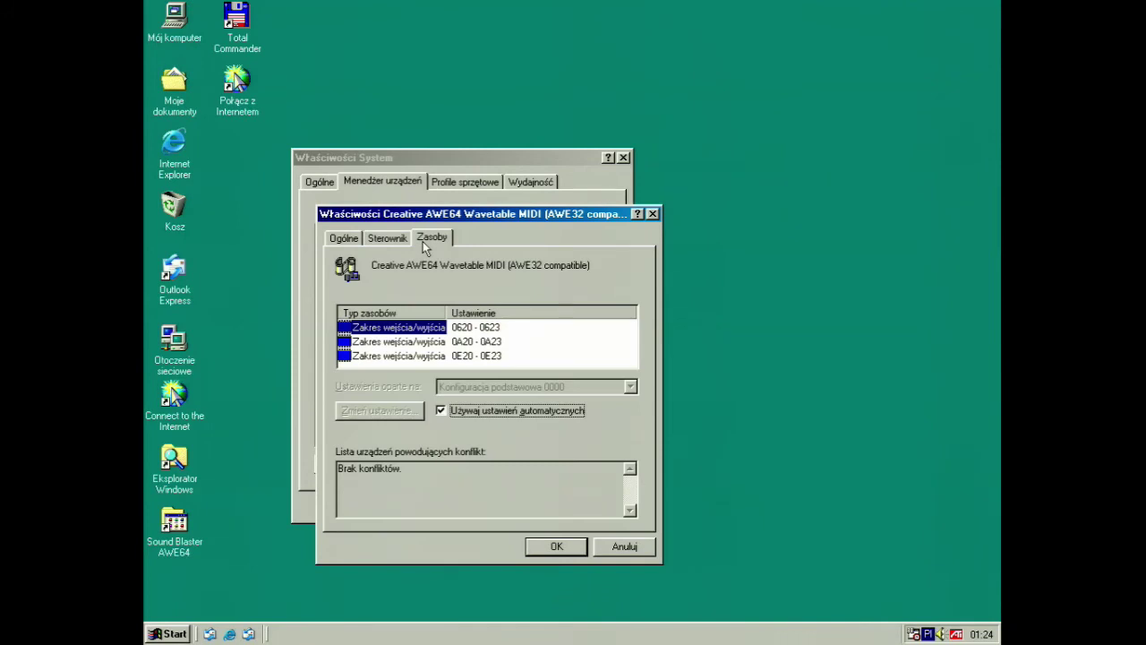
click(554, 546)
Step: Check the device status of Creative WaveSynth/WG and SoundFont MIDI Router, and close the system properties
click(403, 394)
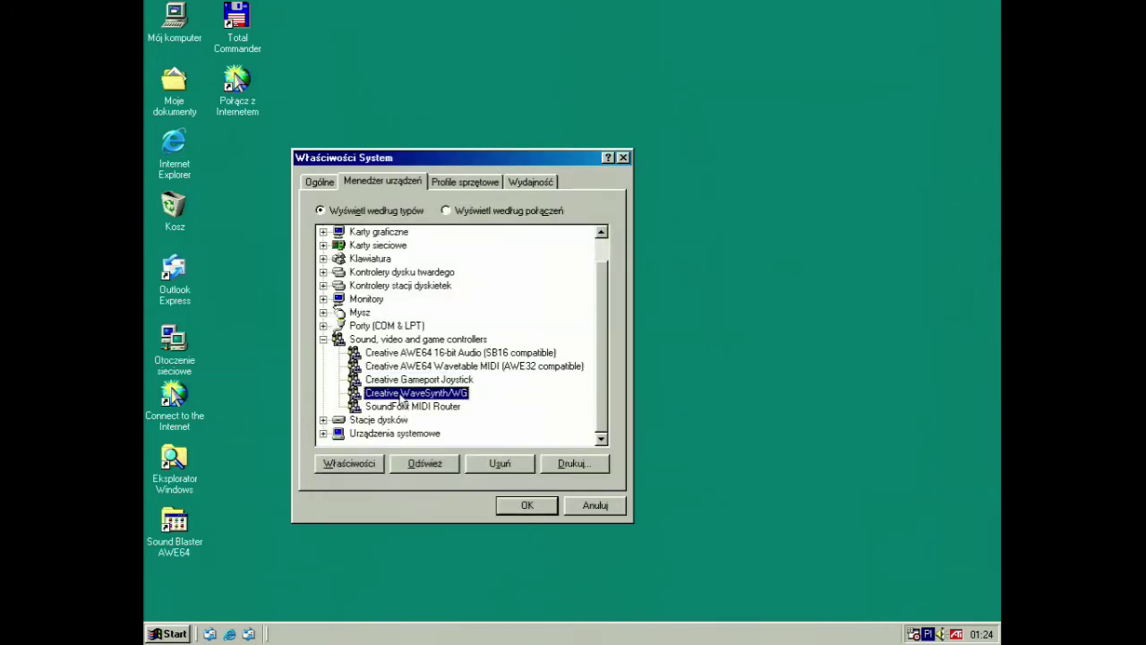
click(349, 463)
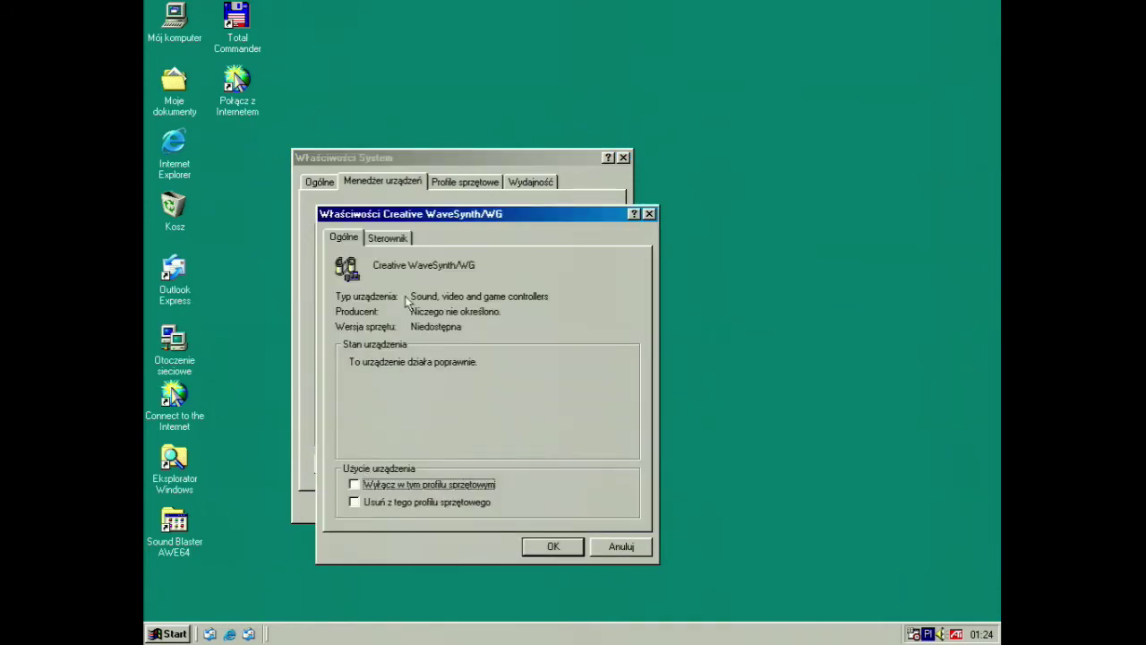
click(606, 541)
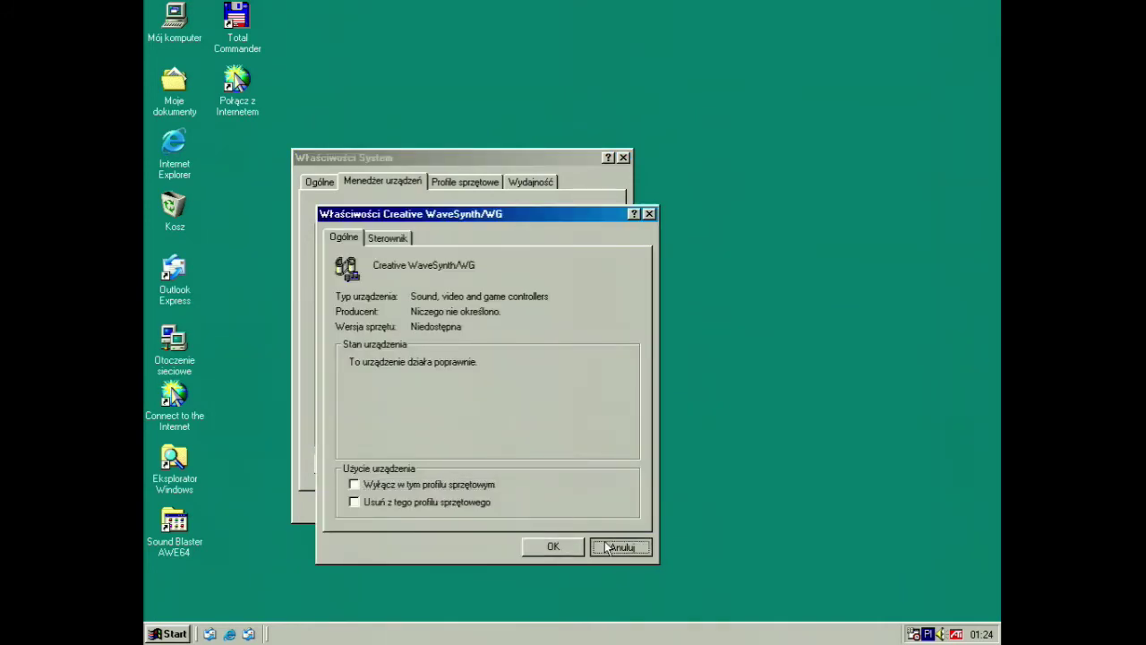
click(375, 407)
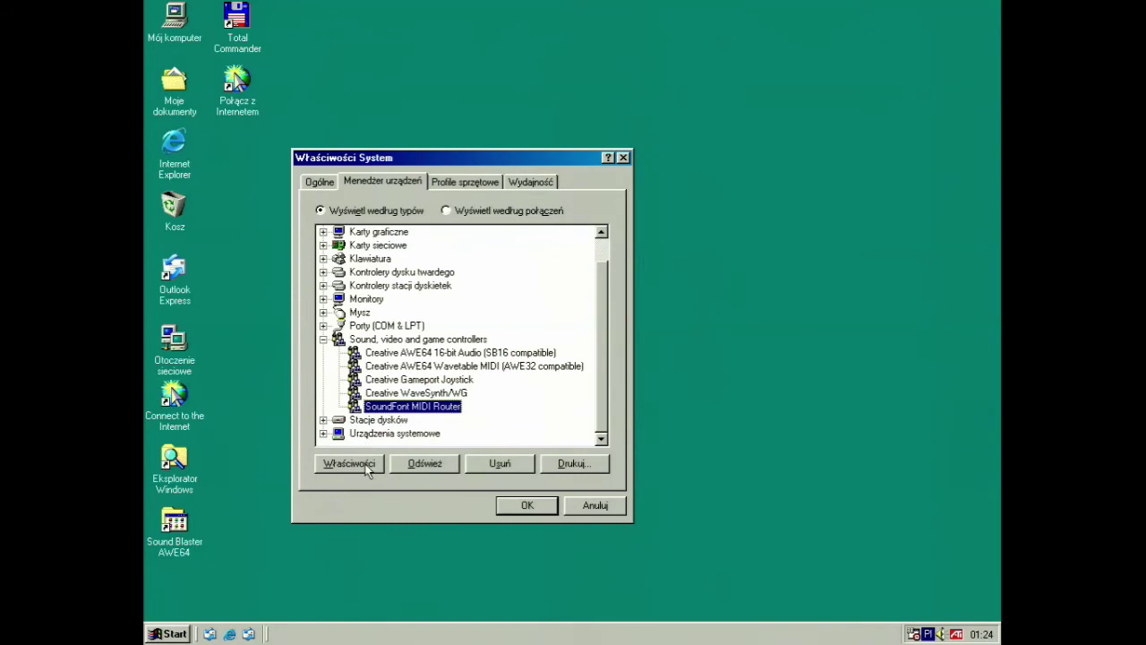
click(369, 464)
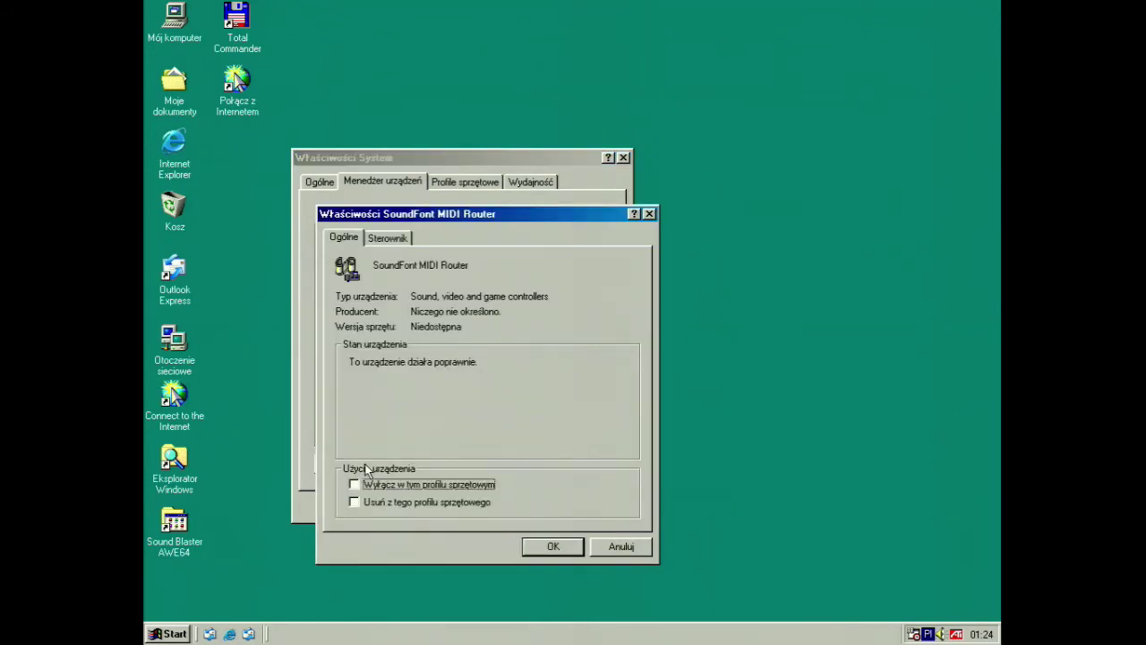
click(559, 544)
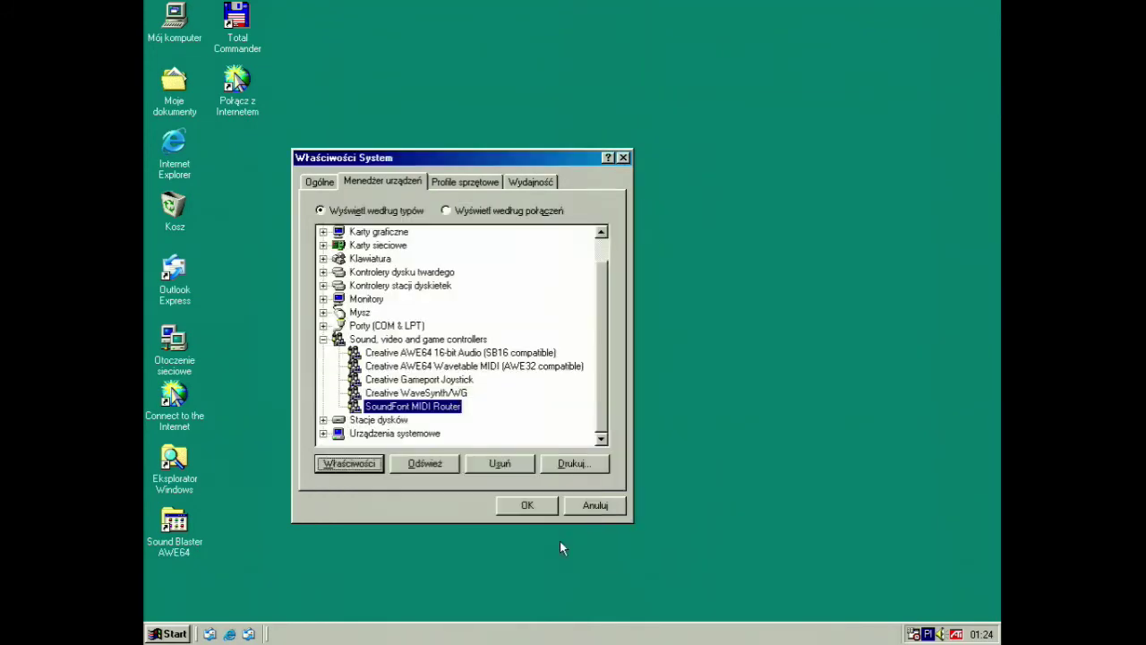
click(527, 507)
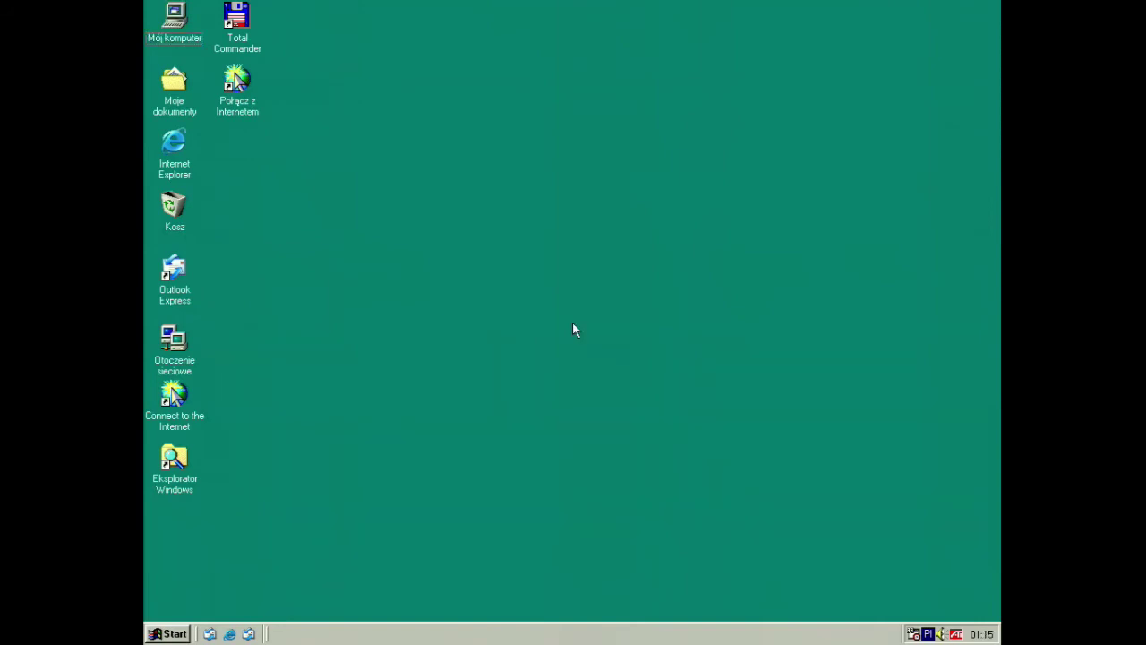
Step: Create a desktop shortcut to the Sound Blaster AWE64 program group and open it
click(171, 633)
mouse_move(259, 408)
mouse_move(259, 388)
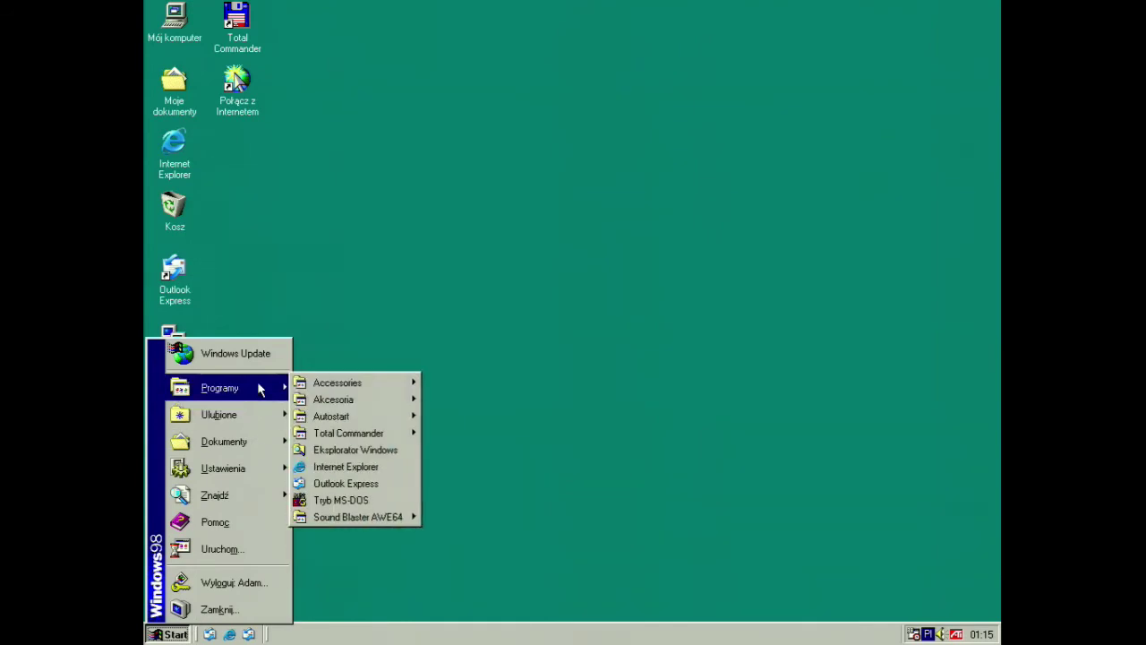
right_click(362, 523)
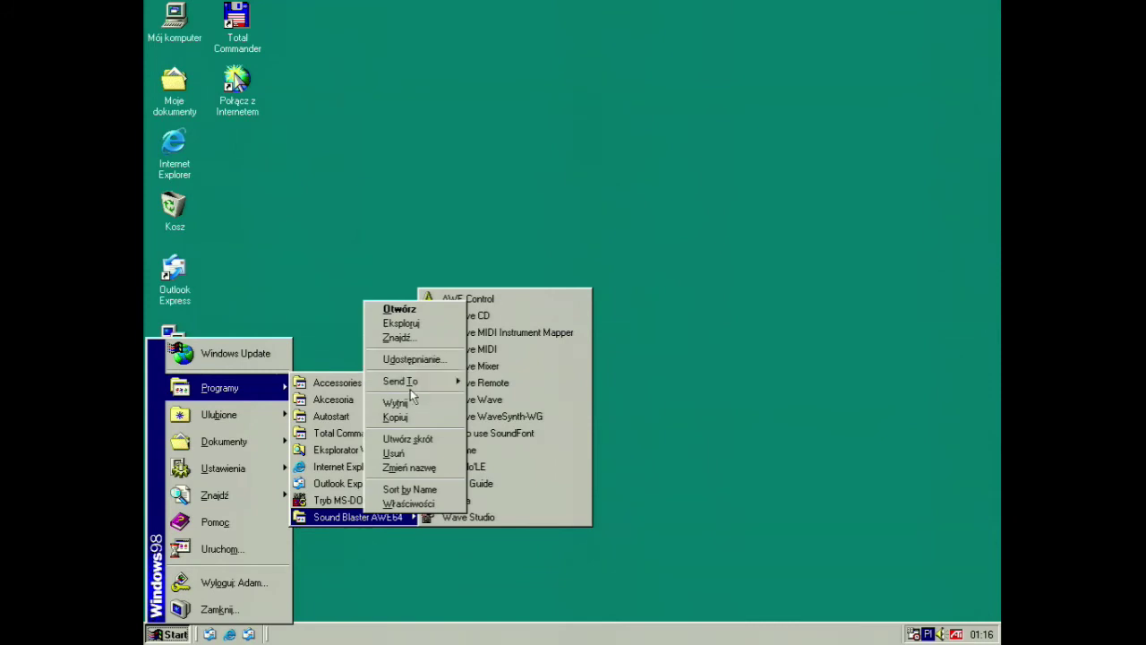
mouse_move(411, 385)
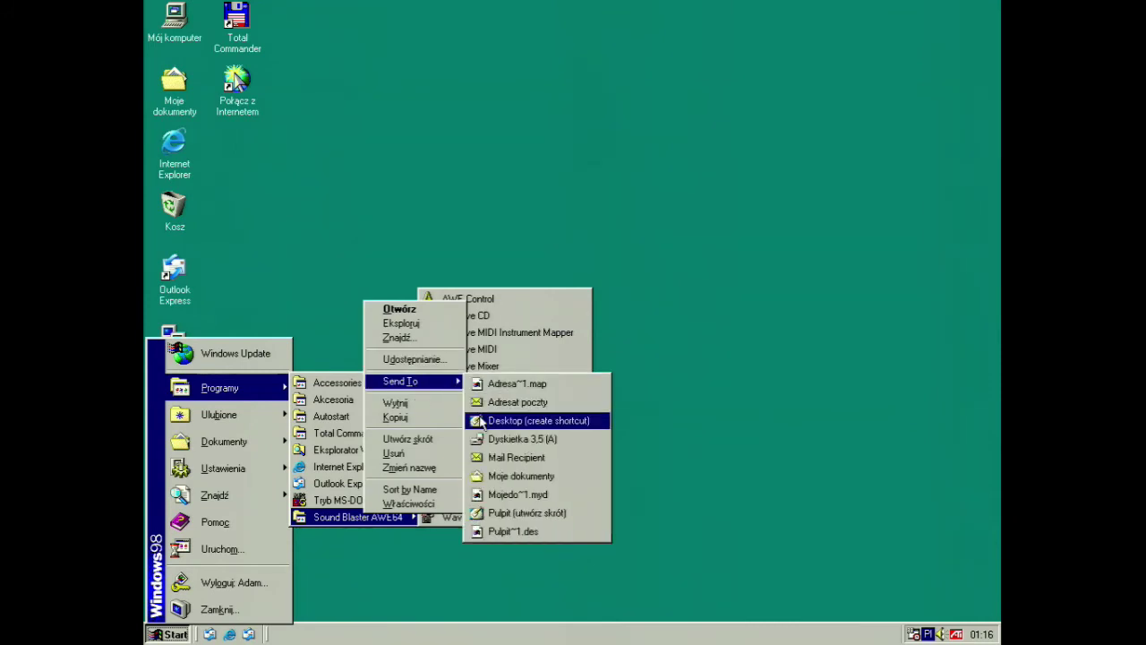
click(527, 516)
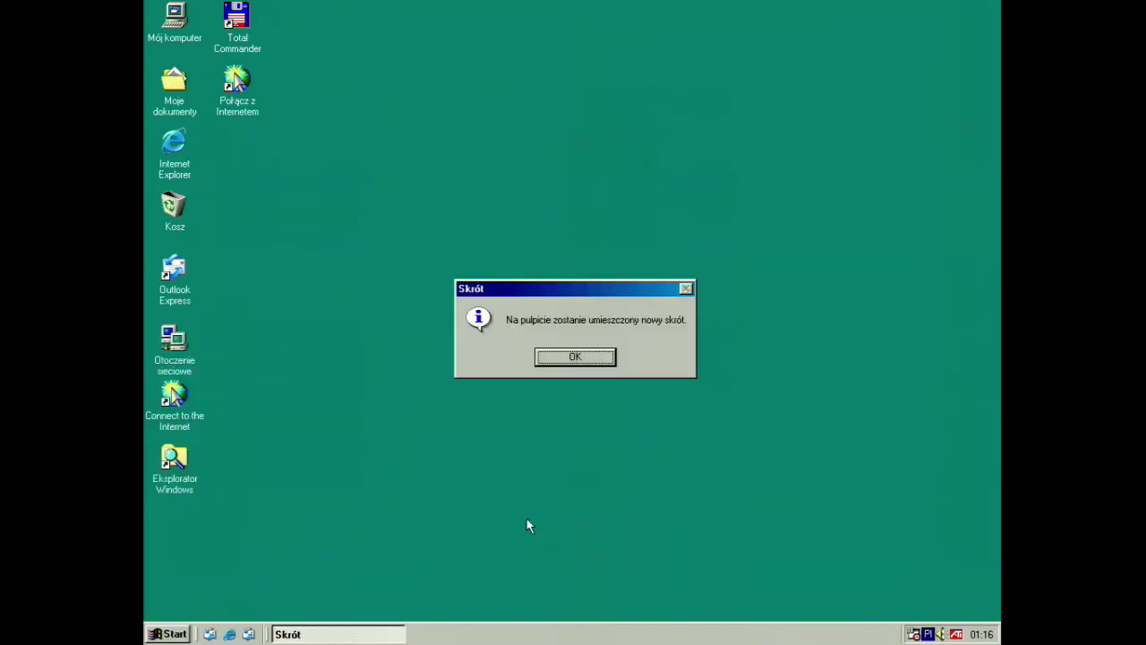
click(589, 359)
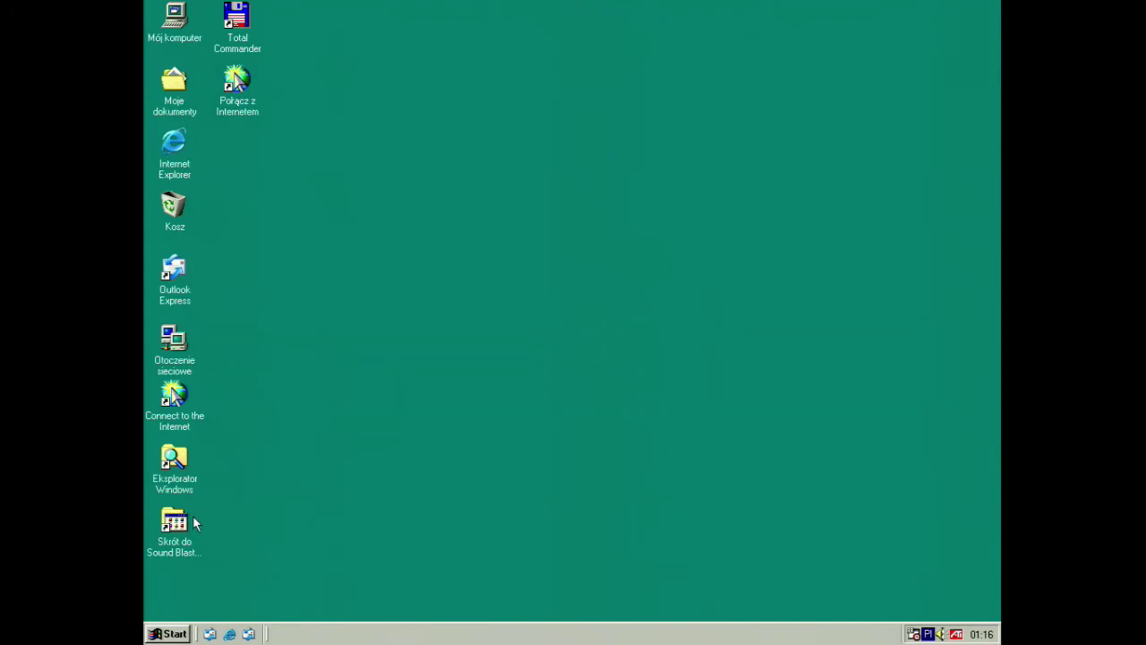
double_click(190, 526)
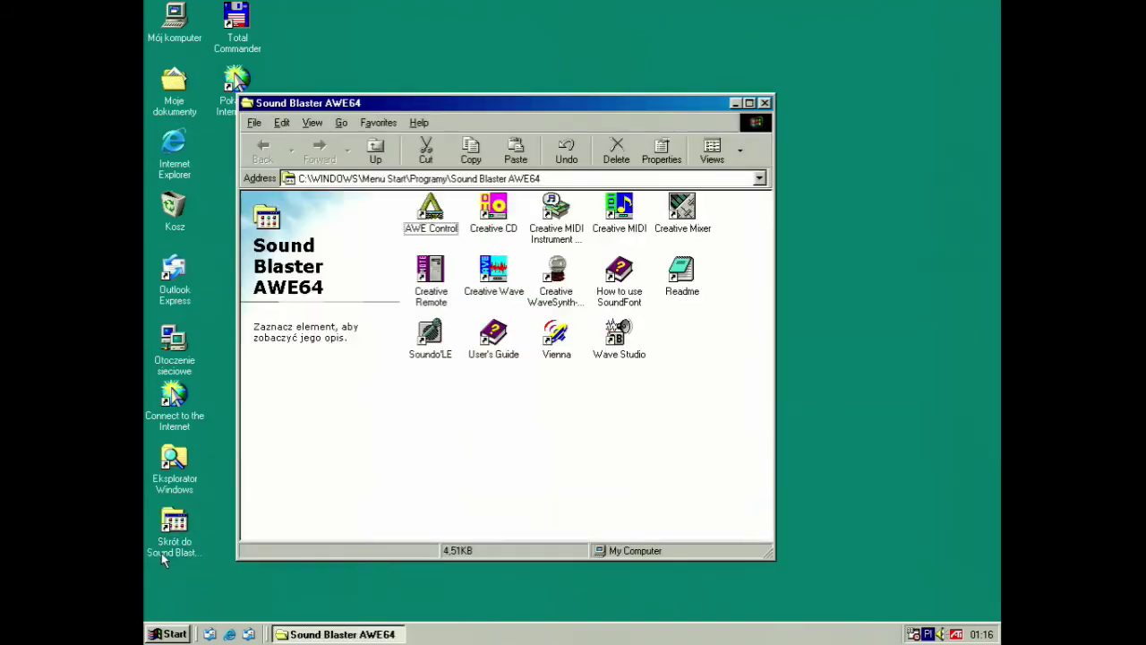
Step: Rename the new desktop shortcut to Sound Blaster AWE64 by removing the "Skrót do" prefix
click(163, 555)
click(166, 557)
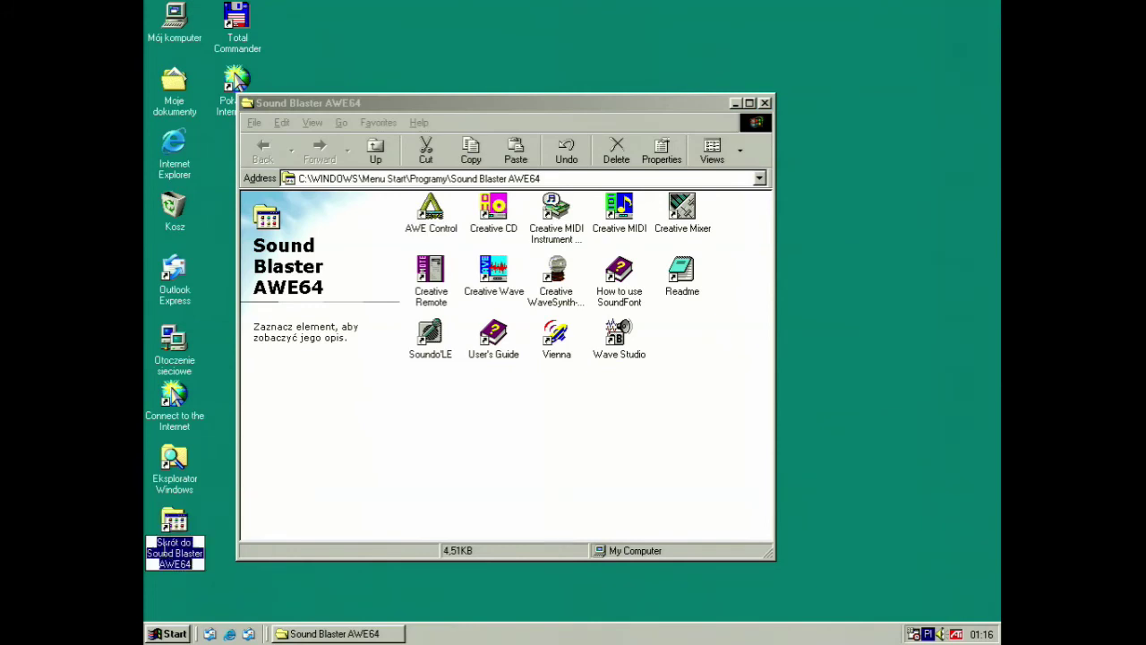
key(Up)
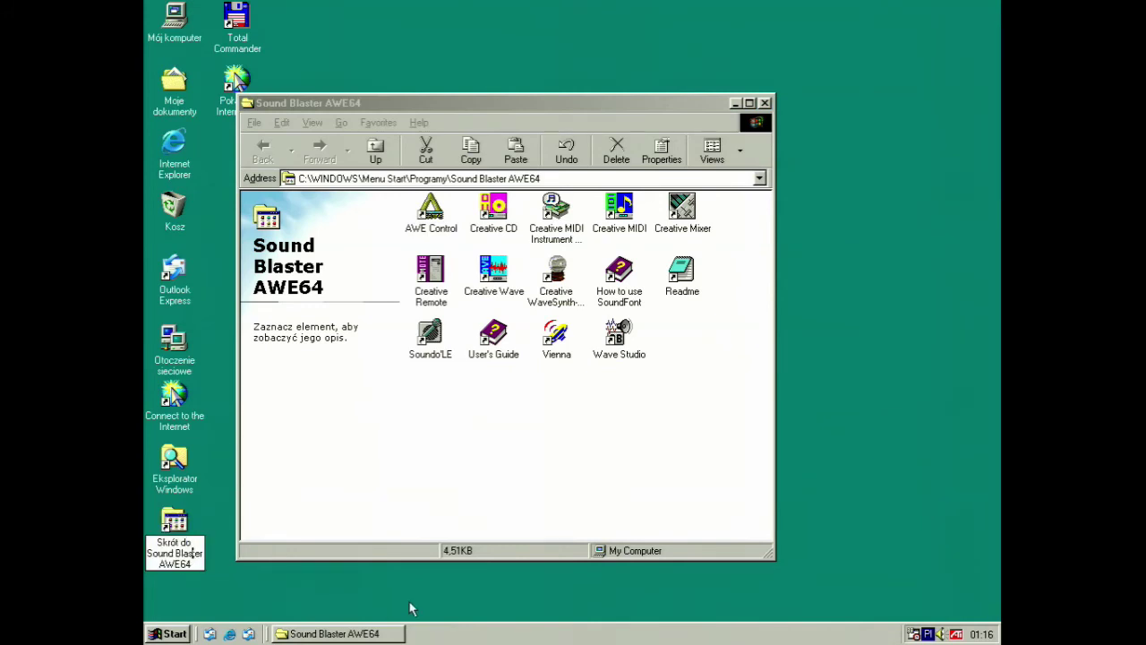
key(Delete)
key(Delete)
key(Delete)
key(Delete)
key(Delete)
key(Delete)
key(Delete)
key(Delete)
key(Delete)
key(Delete)
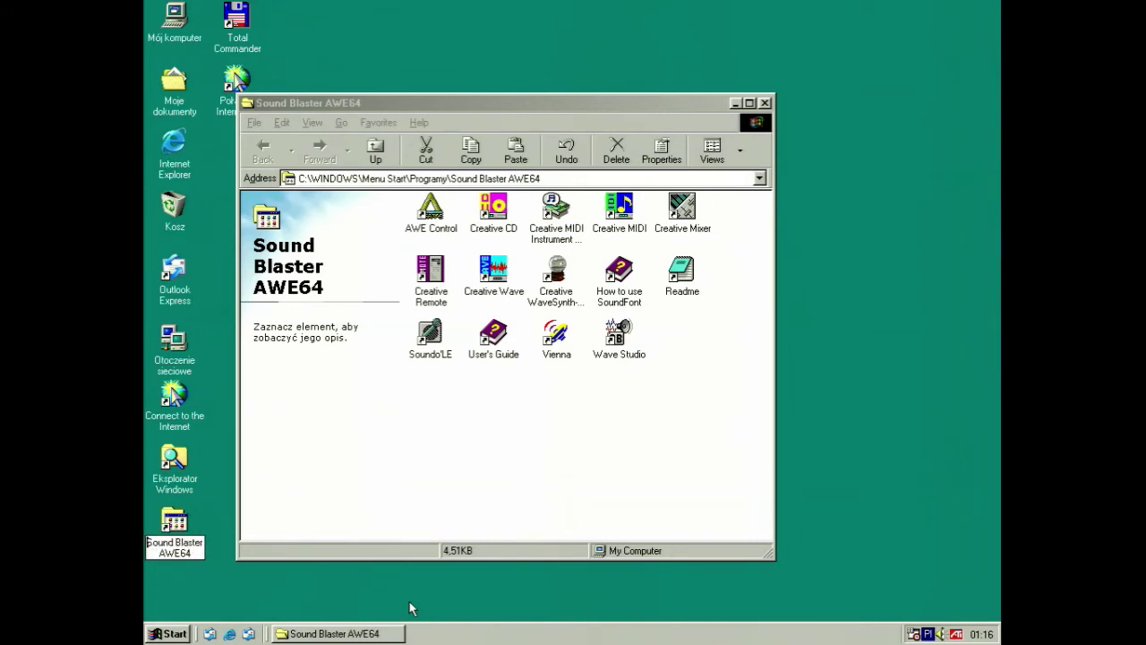
key(Return)
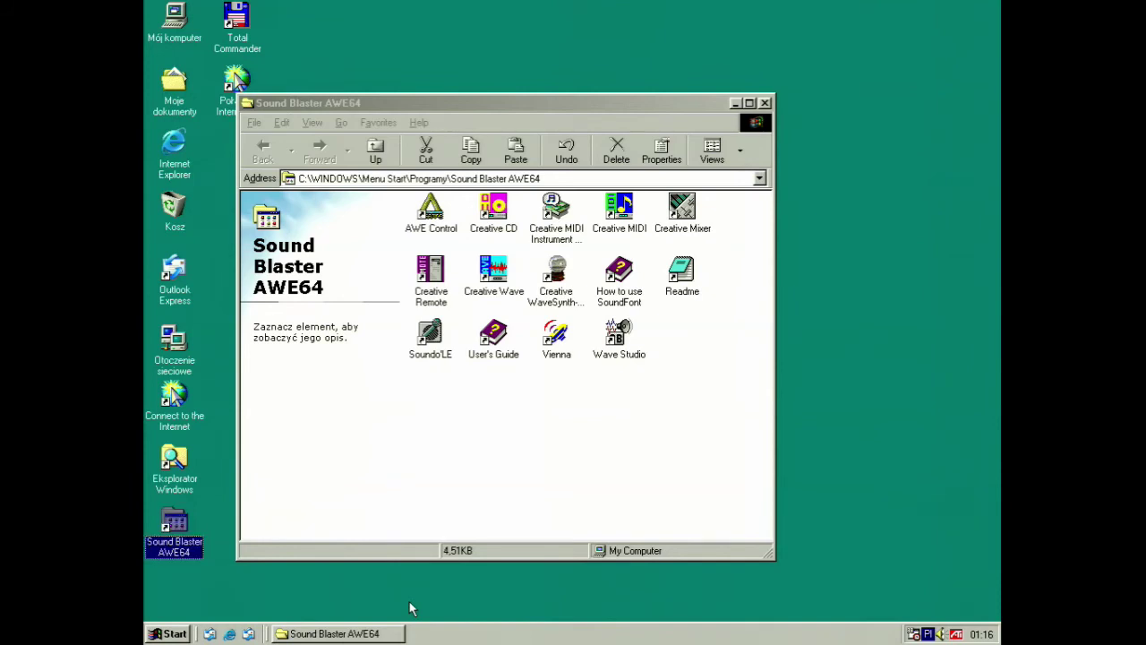
Step: Launch AWE Control, examine its Synth, User, WaveFx and Playback settings, and close it
click(438, 440)
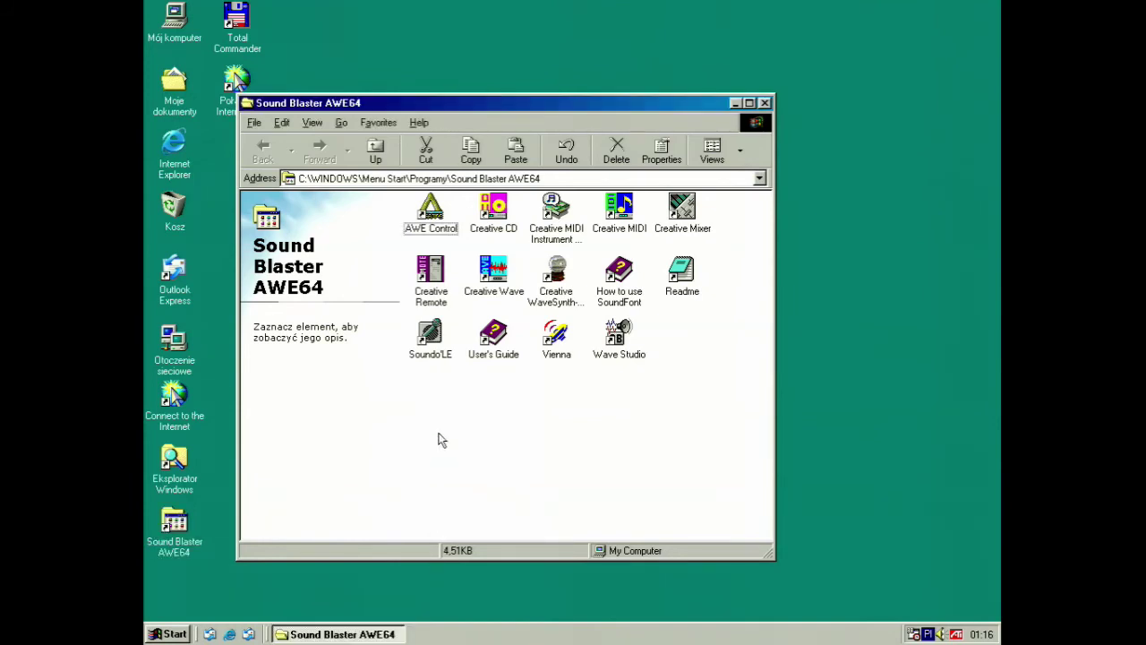
click(439, 235)
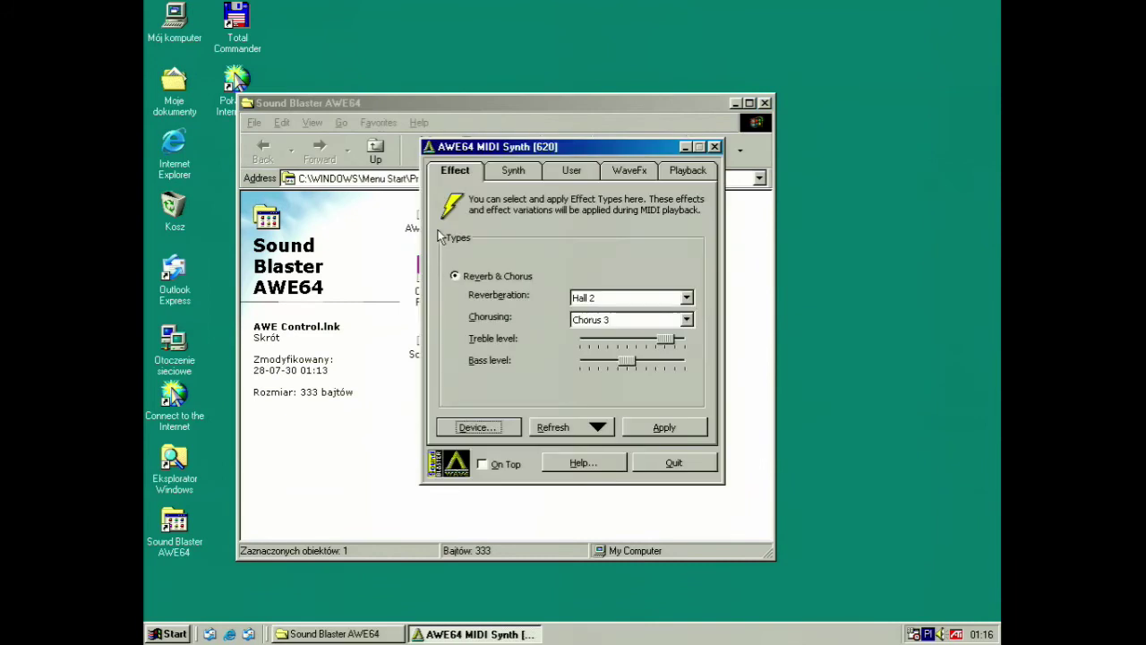
click(530, 173)
click(558, 173)
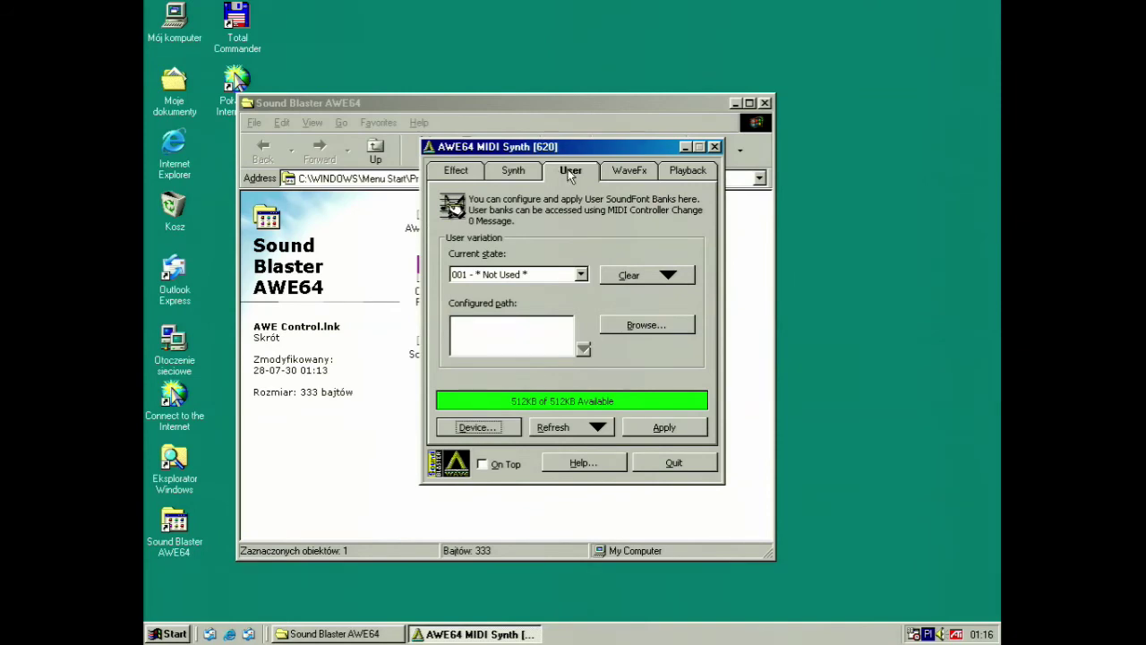
click(626, 173)
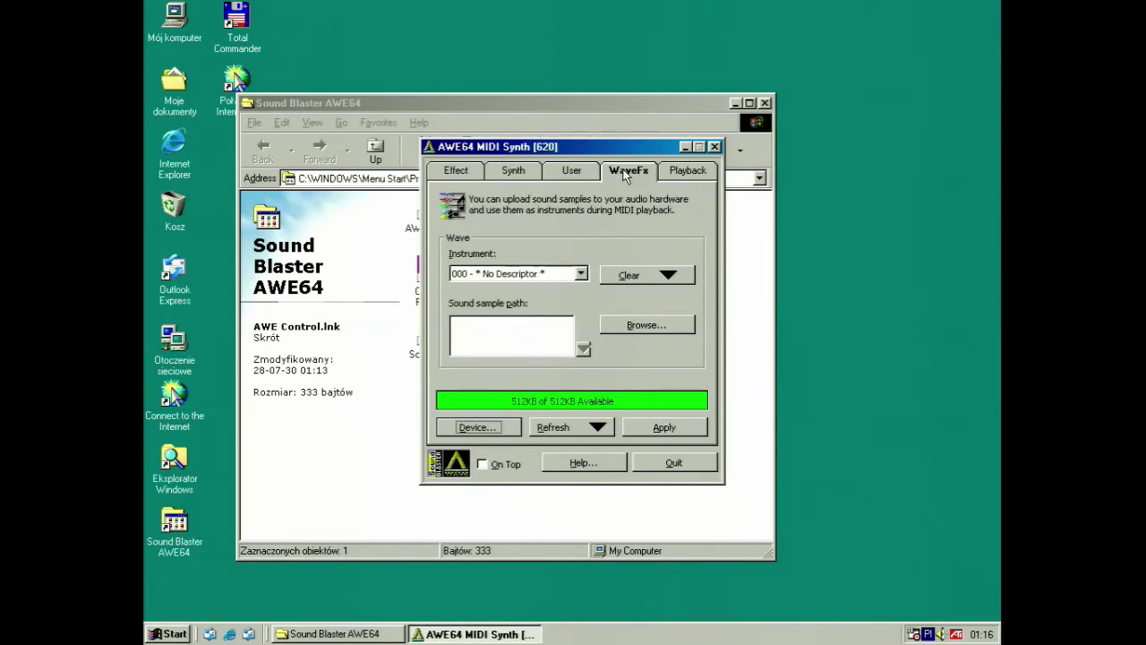
click(682, 176)
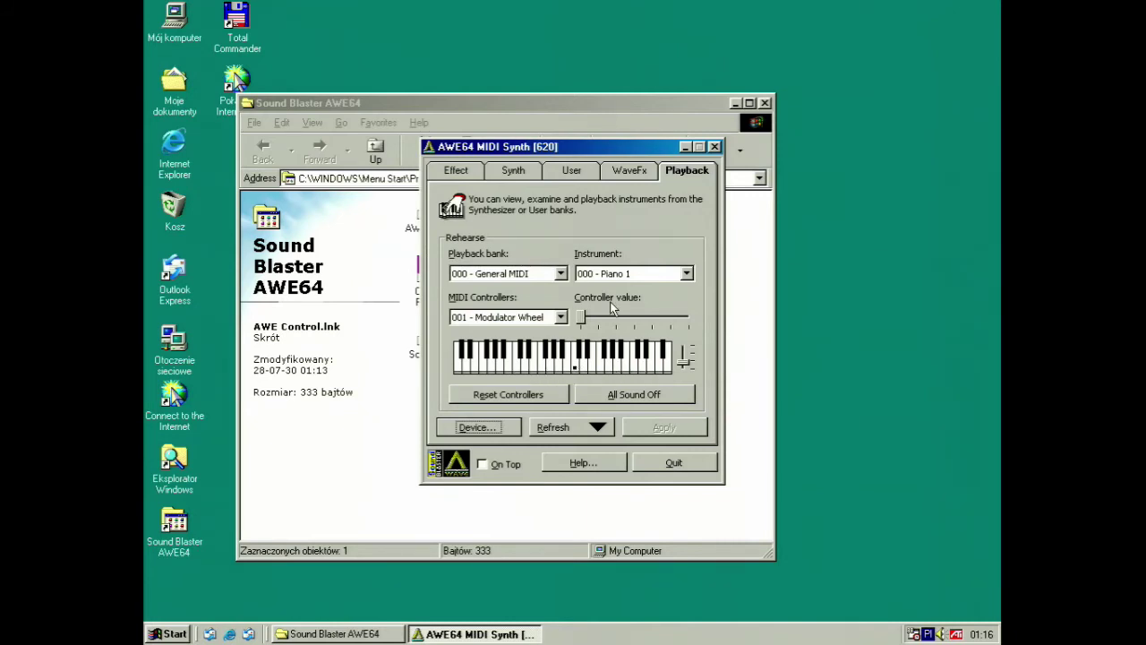
click(715, 147)
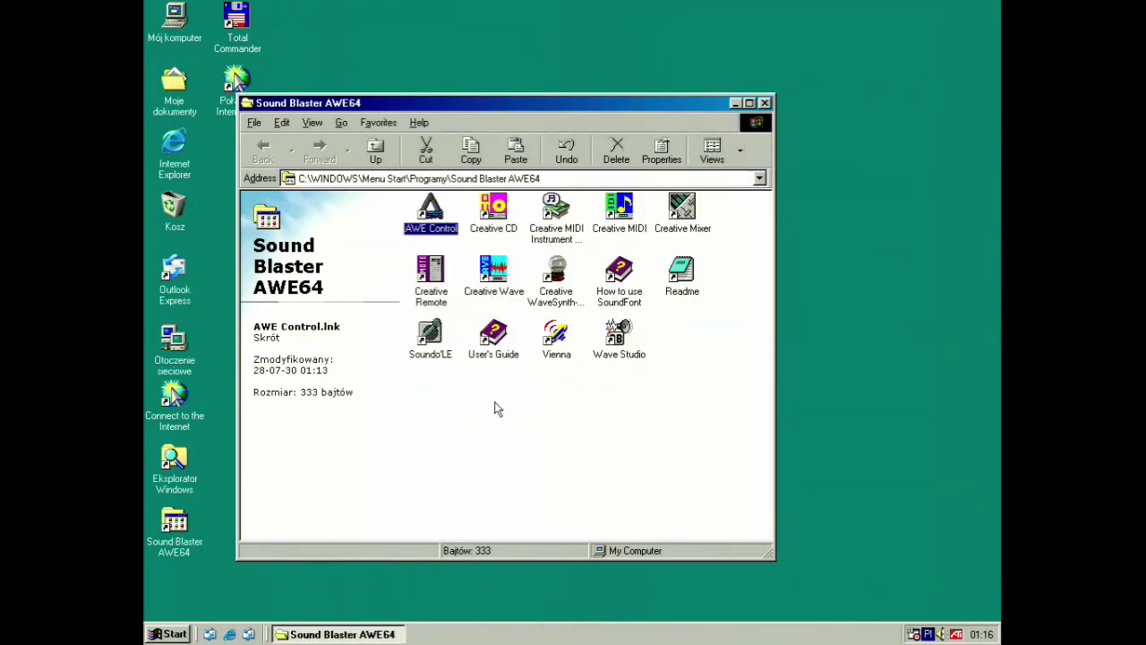
Step: In Creative Mixer, raise the MIDI and CD volumes to maximum, lower the microphone volume to minimum, and close the mixer
double_click(684, 209)
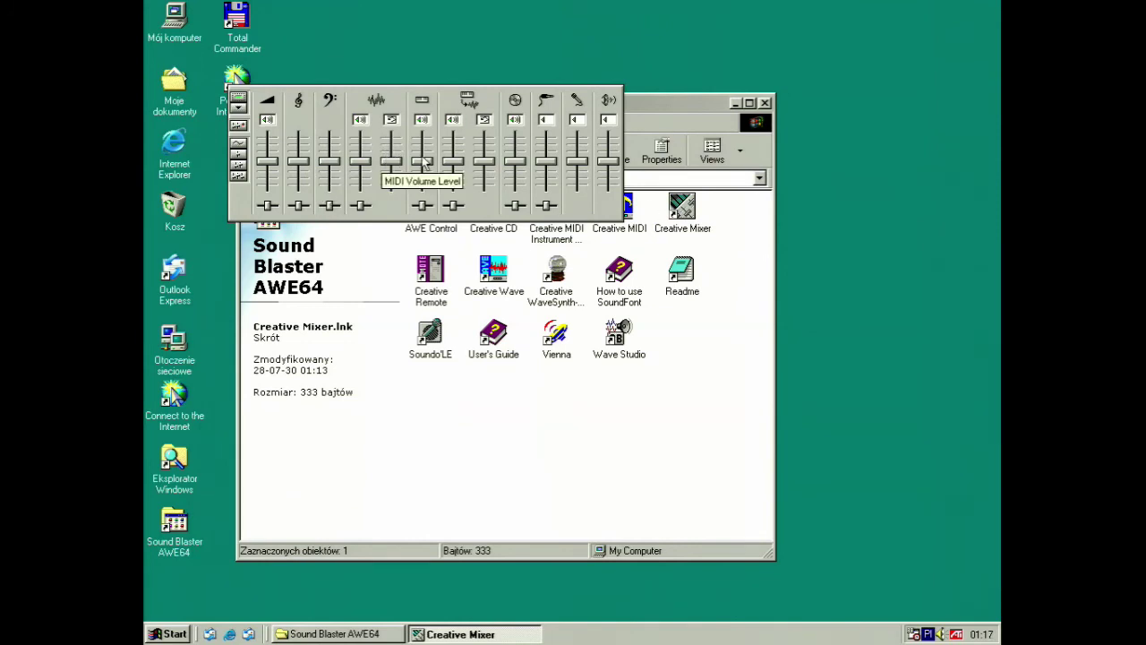
mouse_move(424, 162)
mouse_down()
mouse_move(424, 125)
mouse_move(426, 142)
mouse_up()
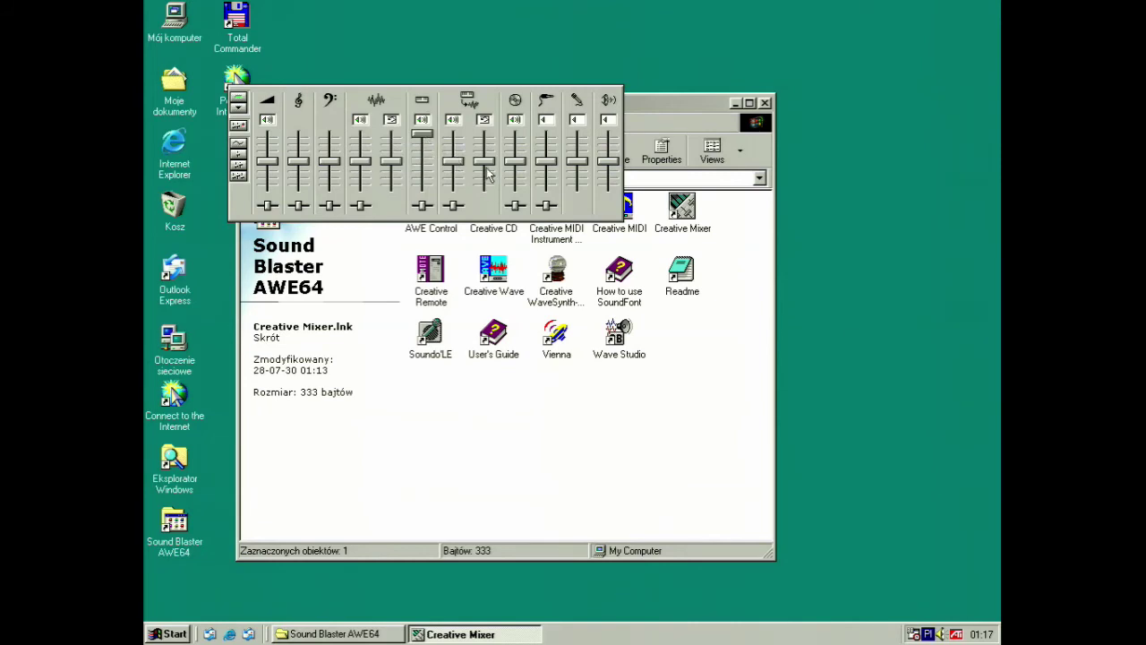
drag(515, 170, 515, 134)
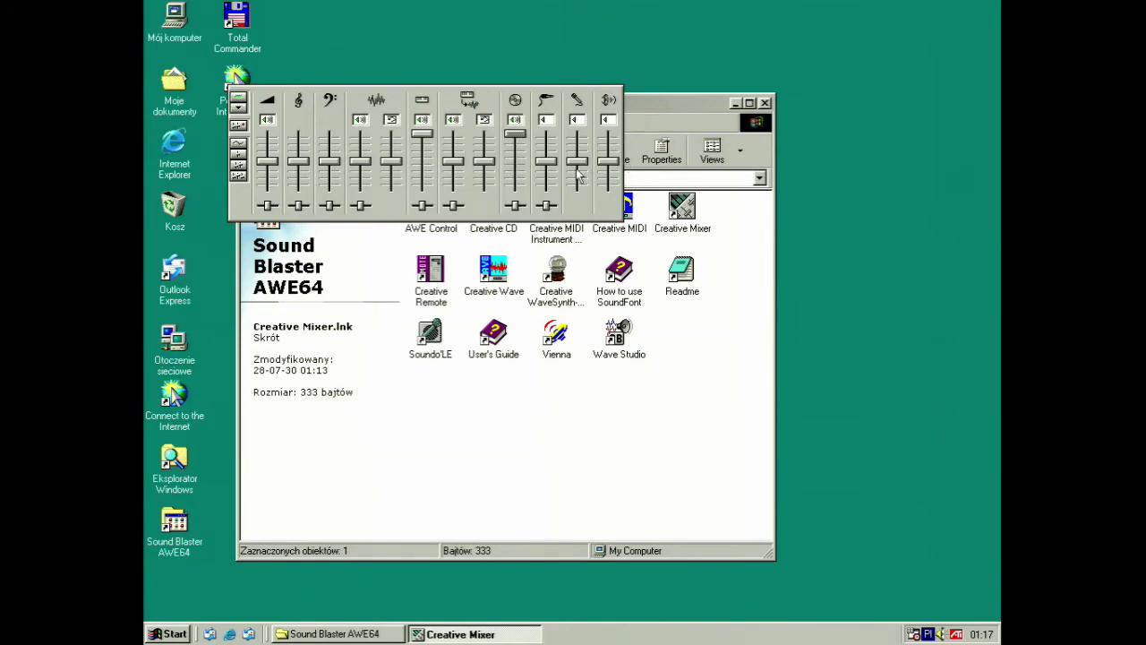
drag(578, 168, 577, 194)
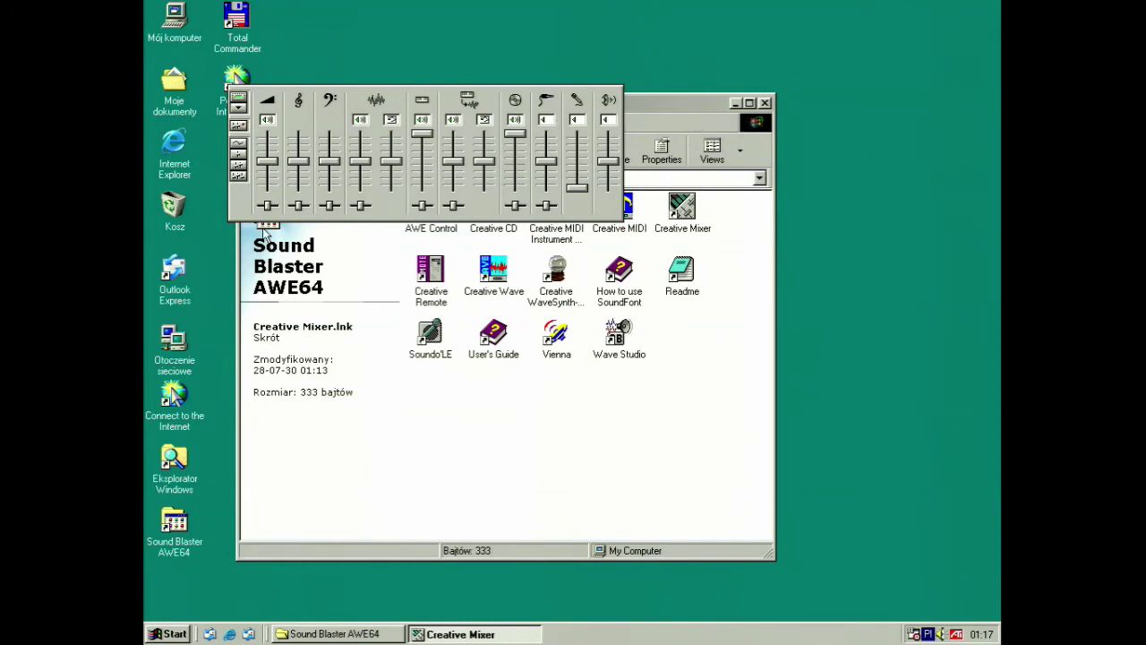
click(238, 100)
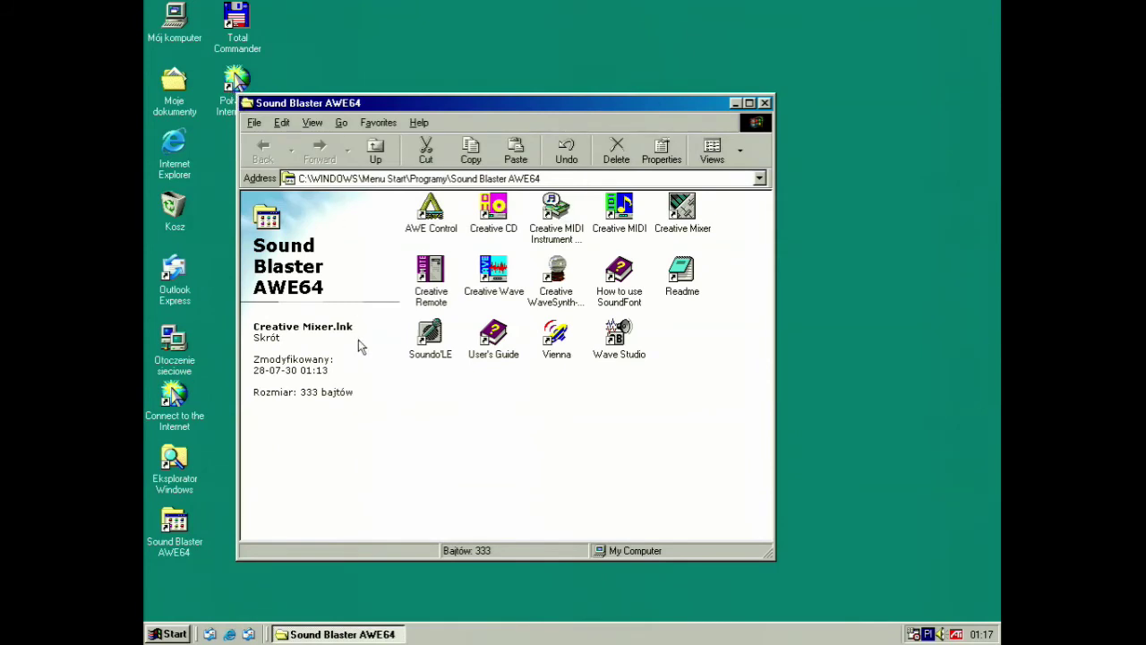
Step: Launch Creative MIDI and play track 01 as a playback test
click(617, 231)
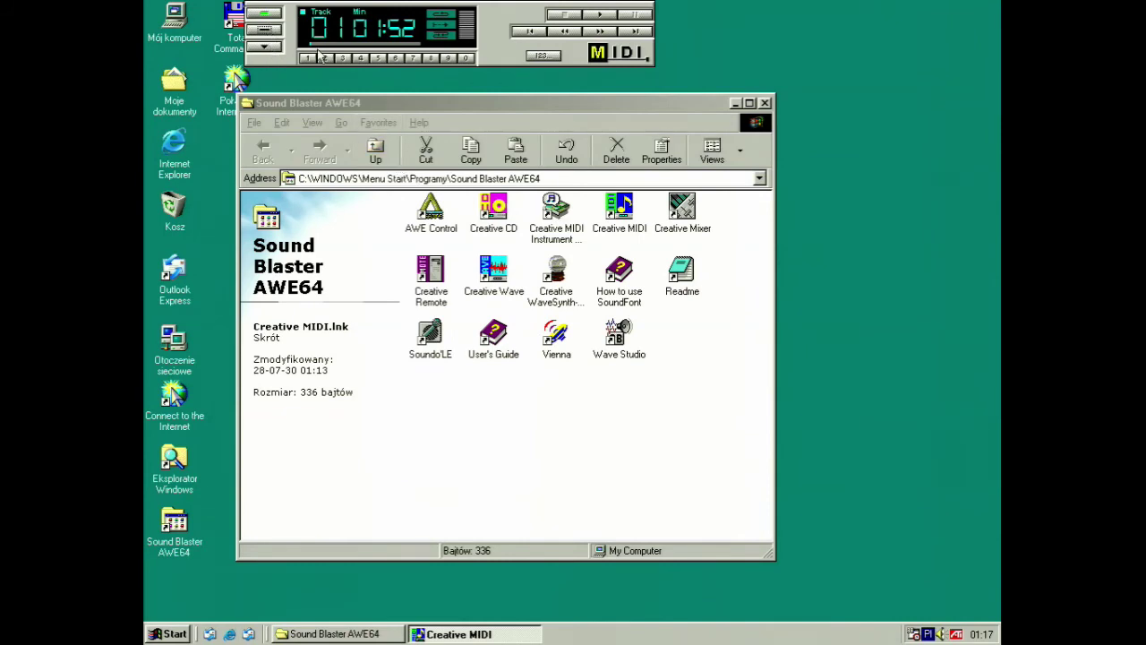
click(596, 18)
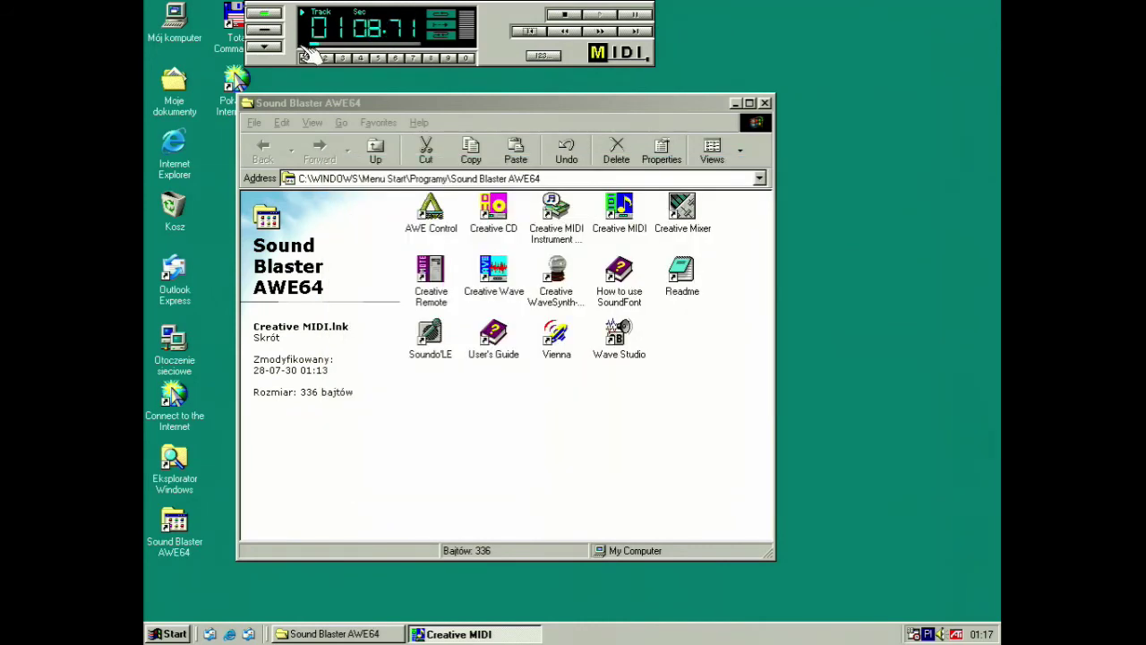
click(565, 32)
Step: Add blues2.mid and other MIDI files from the Midi386 folder to the Collection 1 playlist and save the changes
click(542, 55)
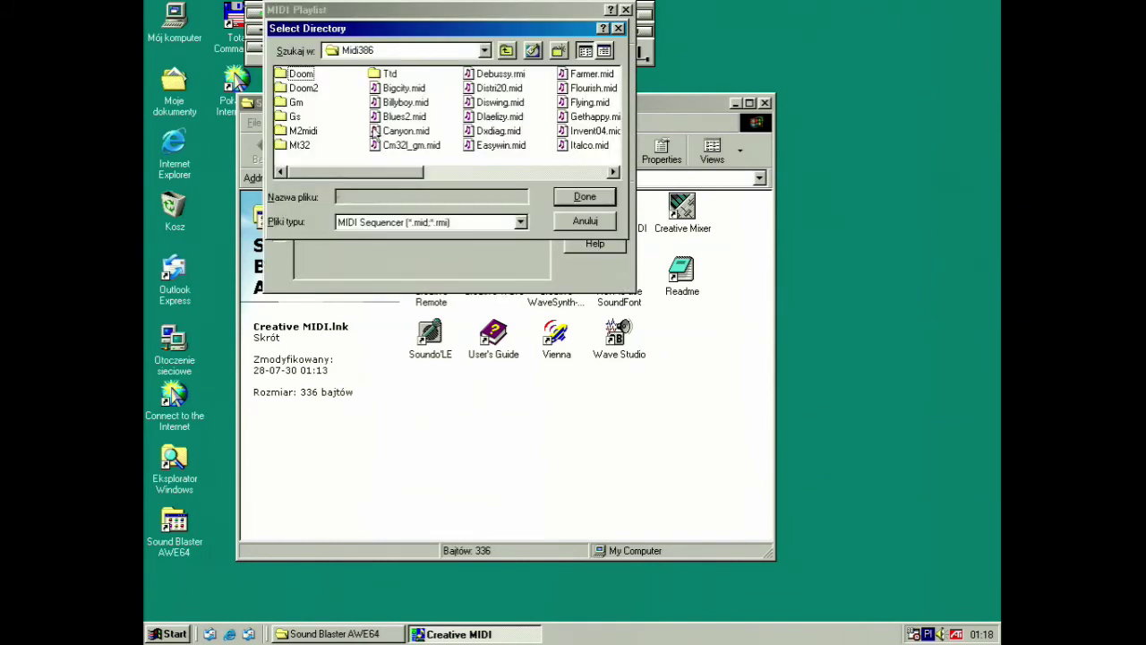
click(401, 117)
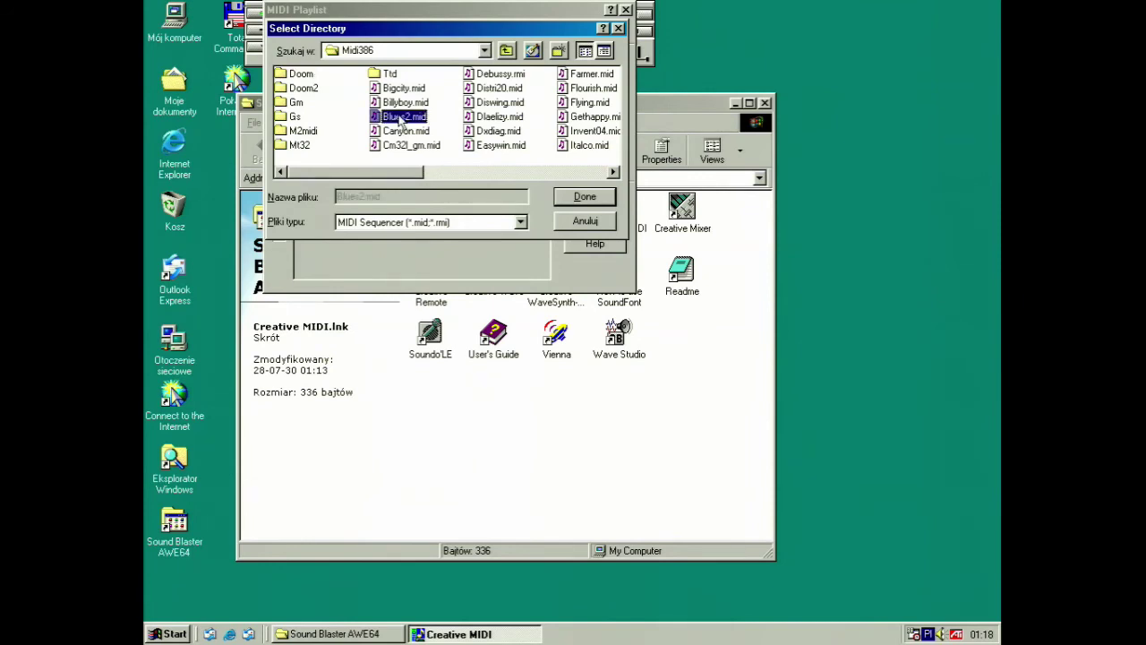
click(577, 198)
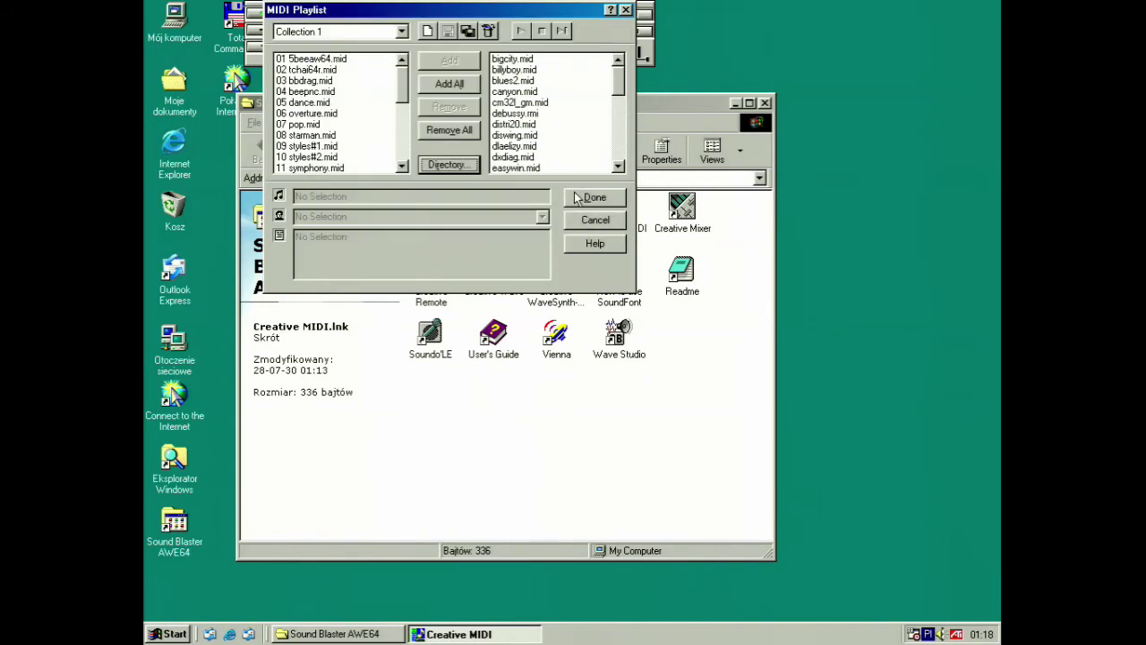
click(529, 83)
click(451, 61)
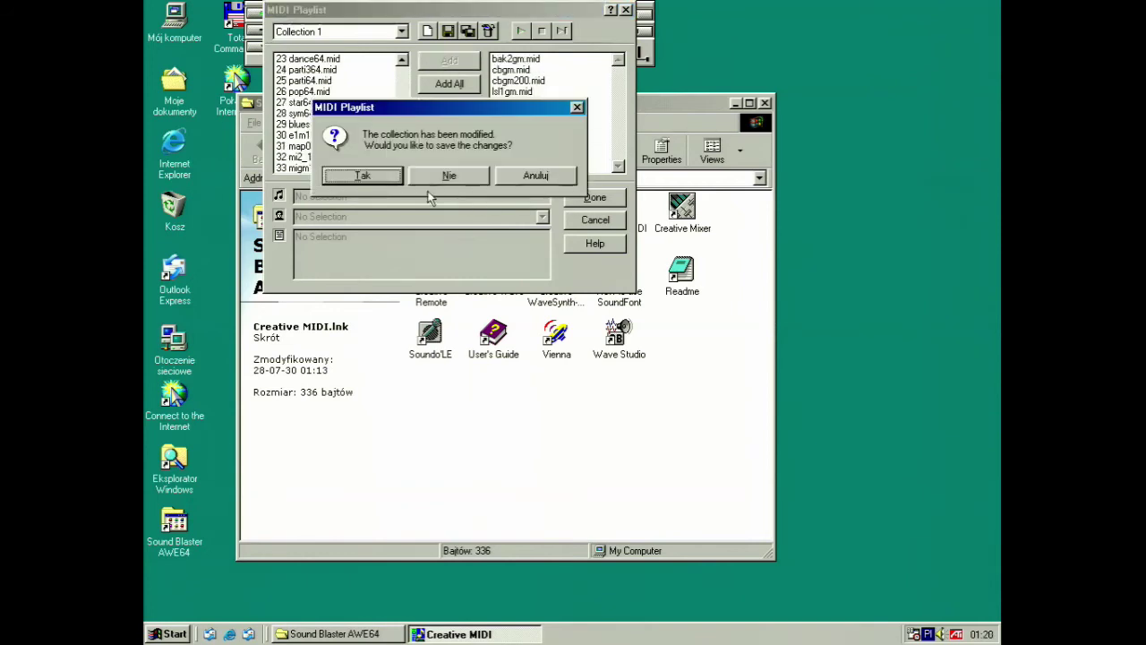
click(362, 175)
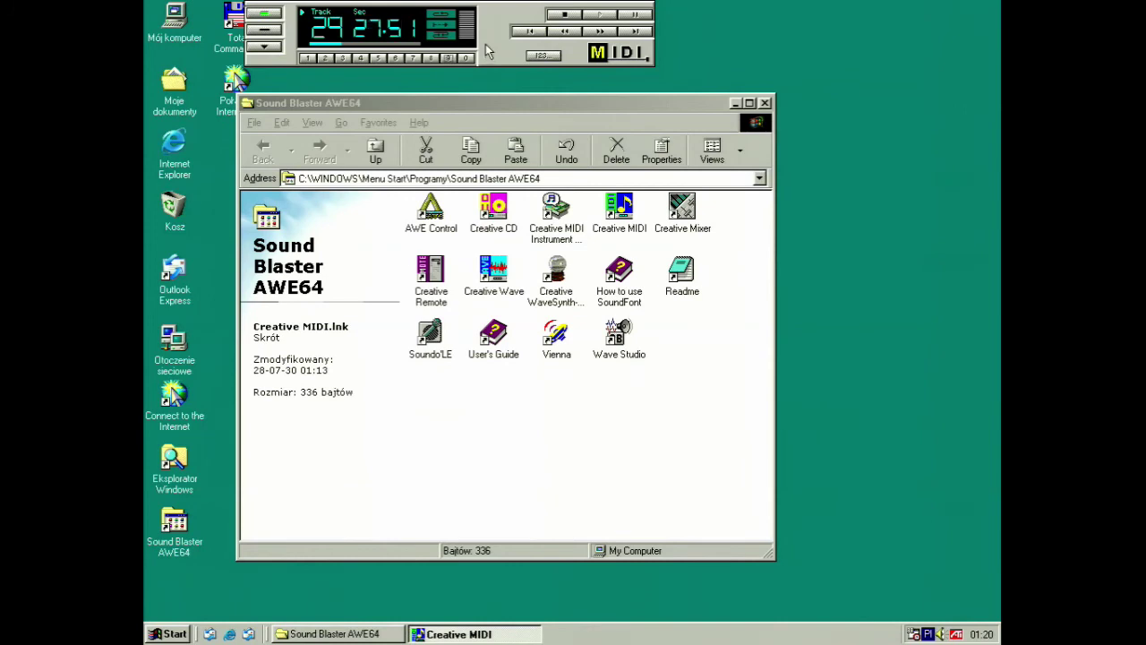
Step: Play the added MIDI tracks, skipping ahead from track 29 to track 33
click(634, 34)
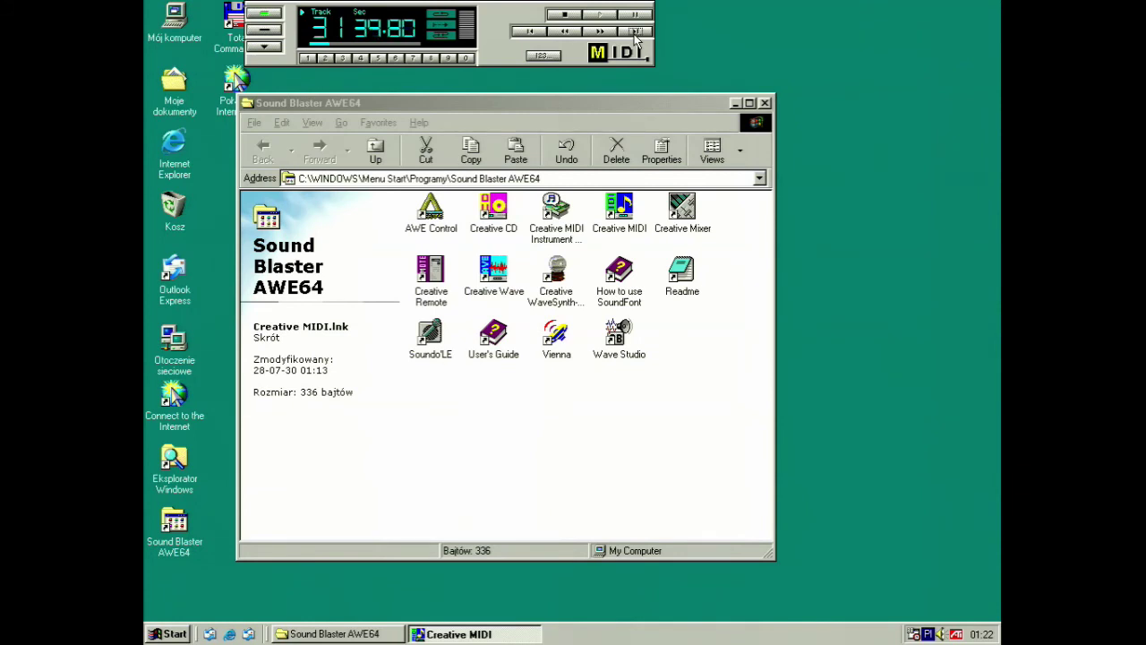
click(634, 33)
click(634, 33)
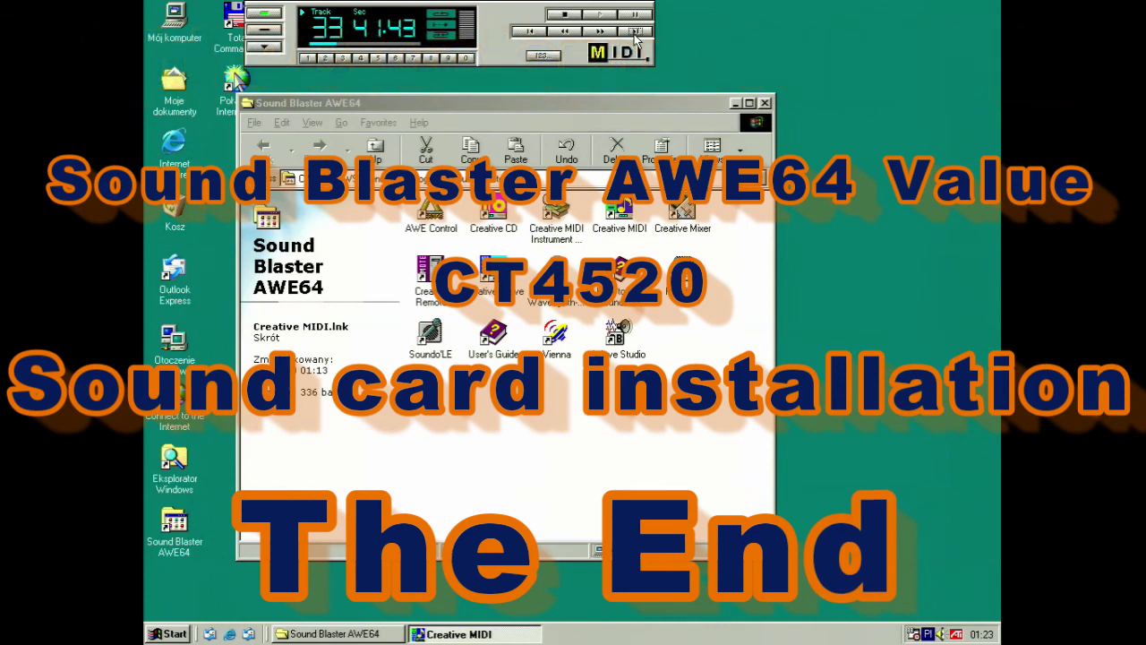
Step: Stop the MIDI playback and close the player and the Sound Blaster AWE64 folder
click(560, 16)
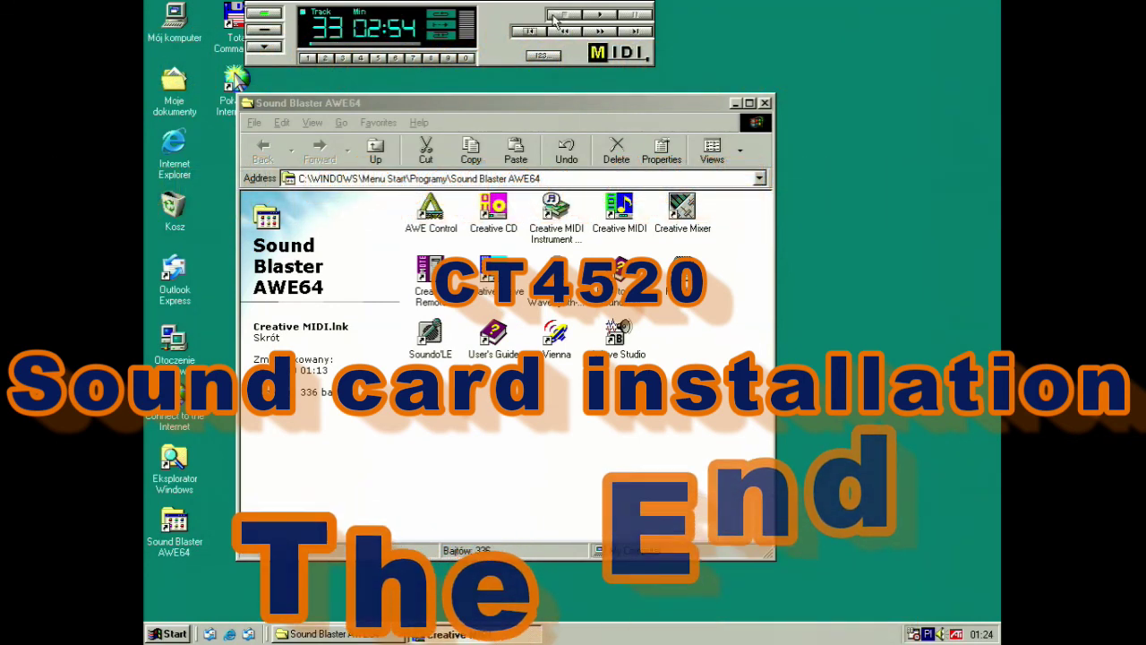
click(269, 17)
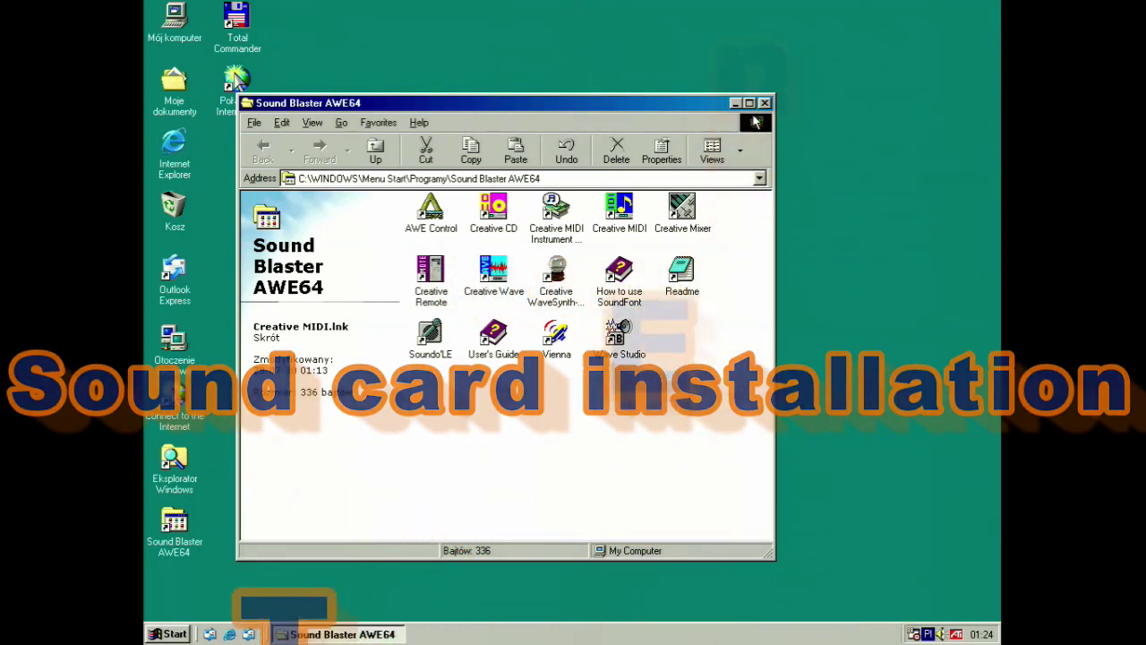
click(764, 102)
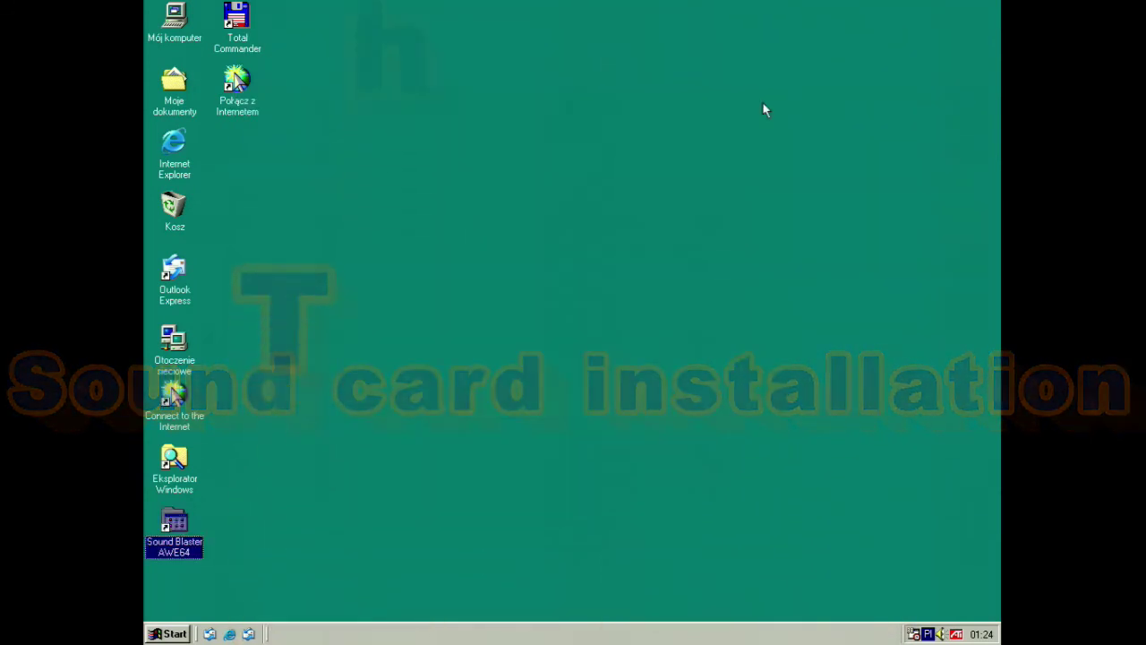